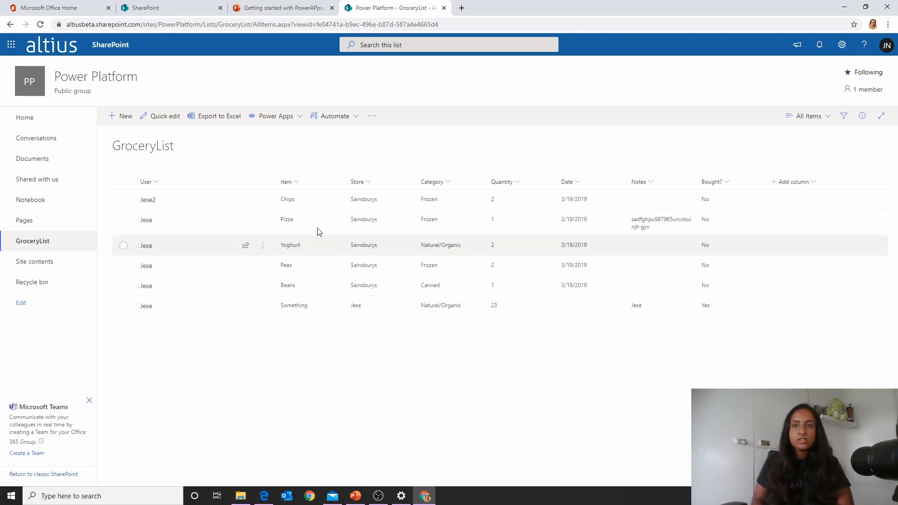
- Open the Category column's settings to examine its type and list of choices, and close them without changes
{"action": "left_click", "coordinate": [473, 186]}
{"action": "mouse_move", "coordinate": [469, 262]}
{"action": "left_click", "coordinate": [505, 260]}
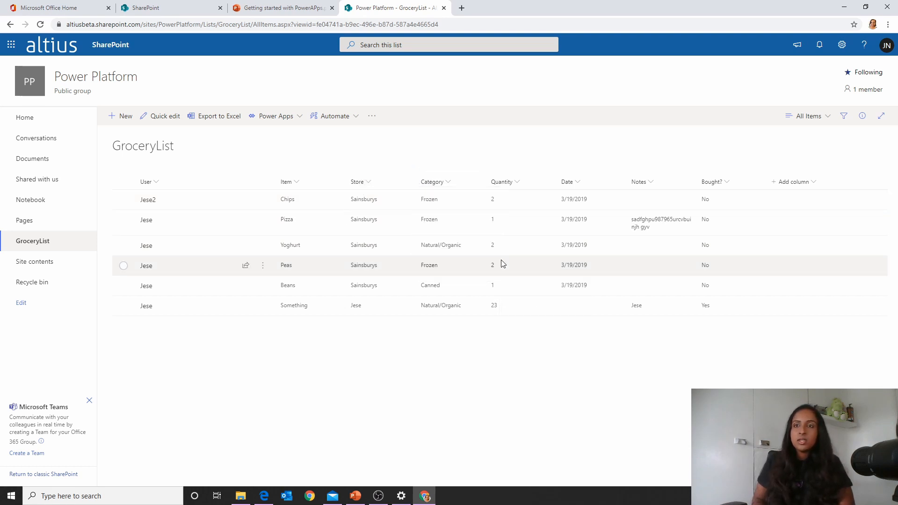
{"action": "left_click_drag", "start_coordinate": [784, 262], "coordinate": [758, 206]}
{"action": "left_click", "coordinate": [801, 246]}
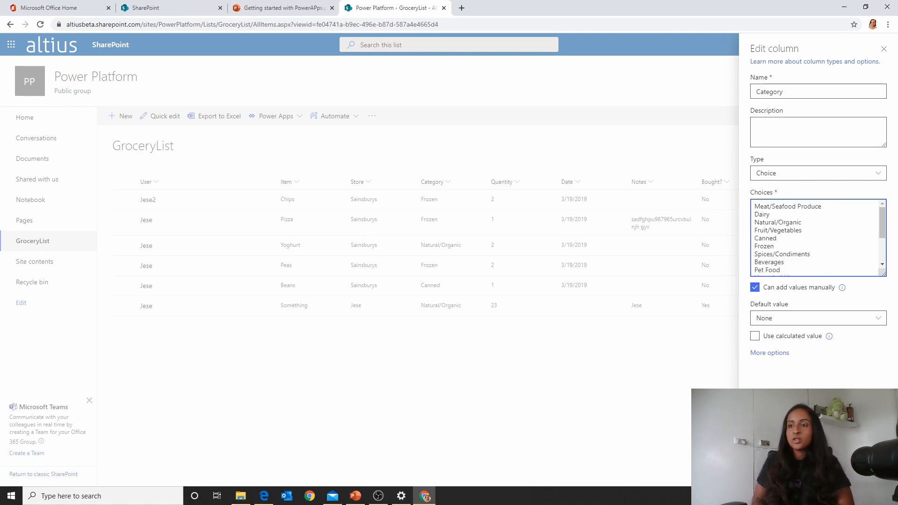
{"action": "key", "text": "Escape"}
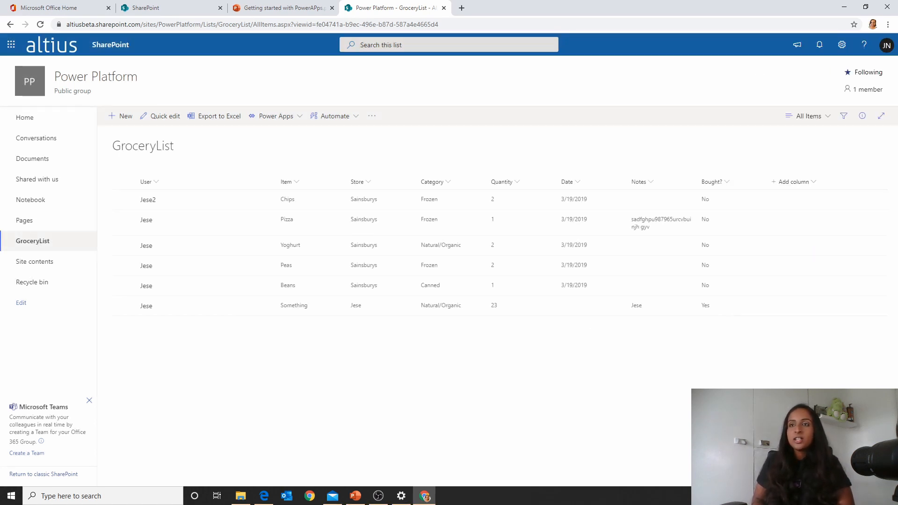
- Open the Quantity column's settings to examine its data type, and close them without changes
{"action": "left_click", "coordinate": [523, 188]}
{"action": "mouse_move", "coordinate": [537, 259]}
{"action": "left_click", "coordinate": [601, 260]}
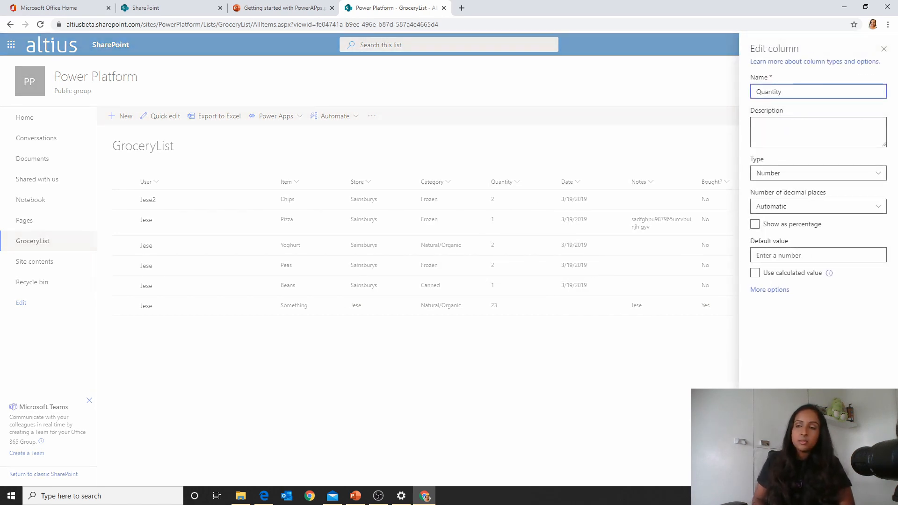
{"action": "key", "text": "Escape"}
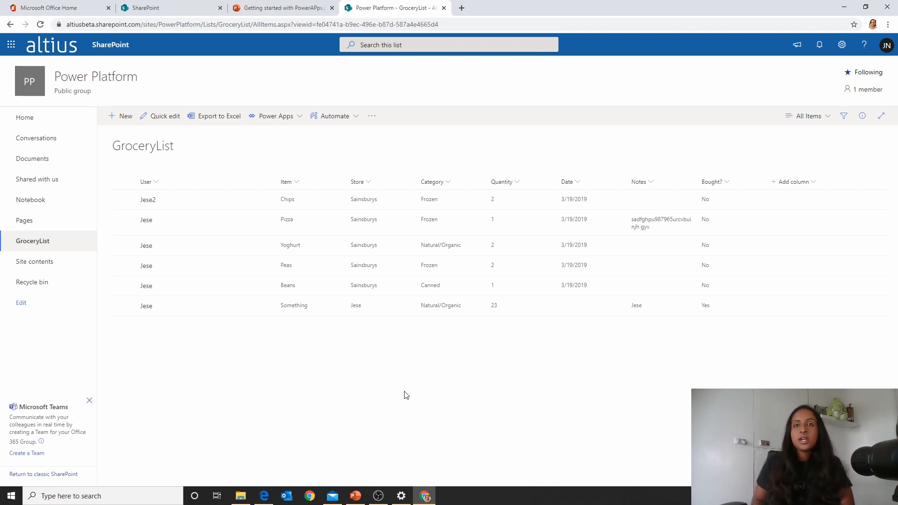
- Create a Power Apps app named "Test 0506" from the GroceryList list
{"action": "left_click", "coordinate": [278, 123]}
{"action": "left_click", "coordinate": [283, 133]}
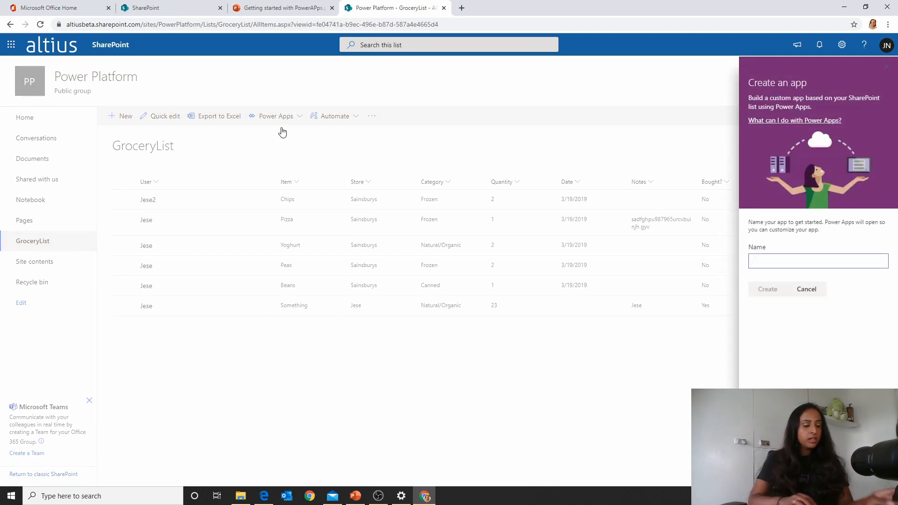
{"action": "type", "text": "Test 0506"}
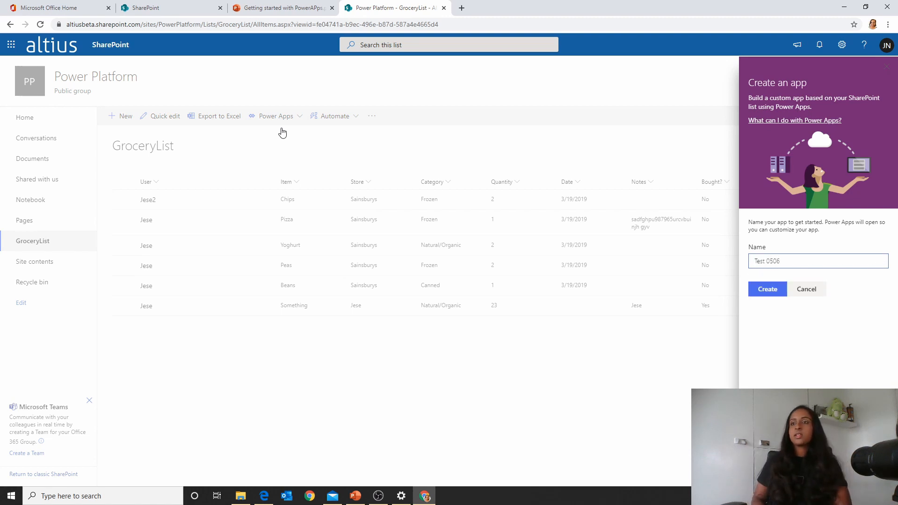
{"action": "left_click", "coordinate": [767, 290]}
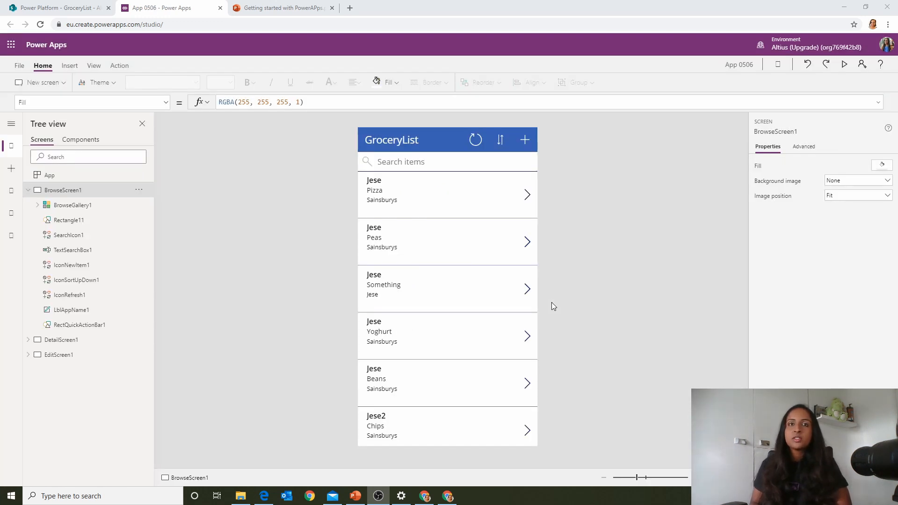
- Preview the app, look through the grocery items and open the Pizza item's details
{"action": "left_click", "coordinate": [844, 65]}
{"action": "scroll", "coordinate": [446, 294], "scroll_direction": "down", "scroll_amount": 1}
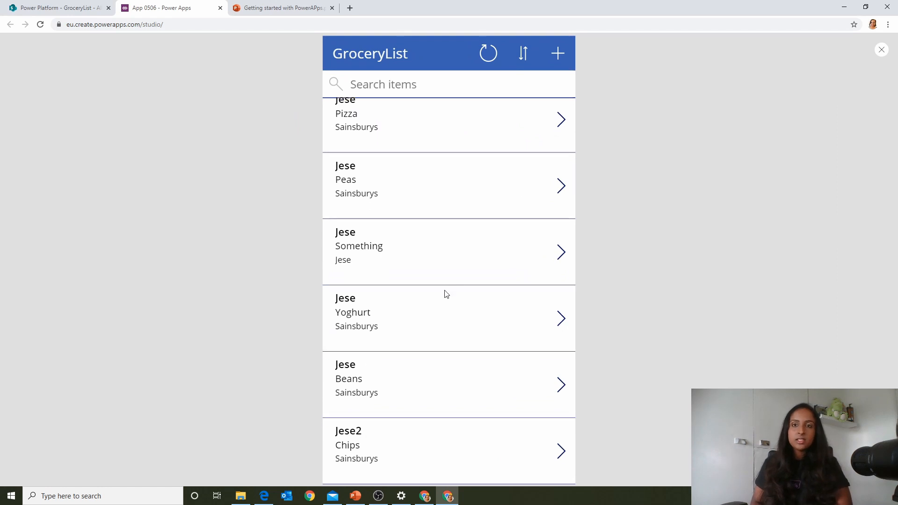
{"action": "scroll", "coordinate": [367, 183], "scroll_direction": "up", "scroll_amount": 1}
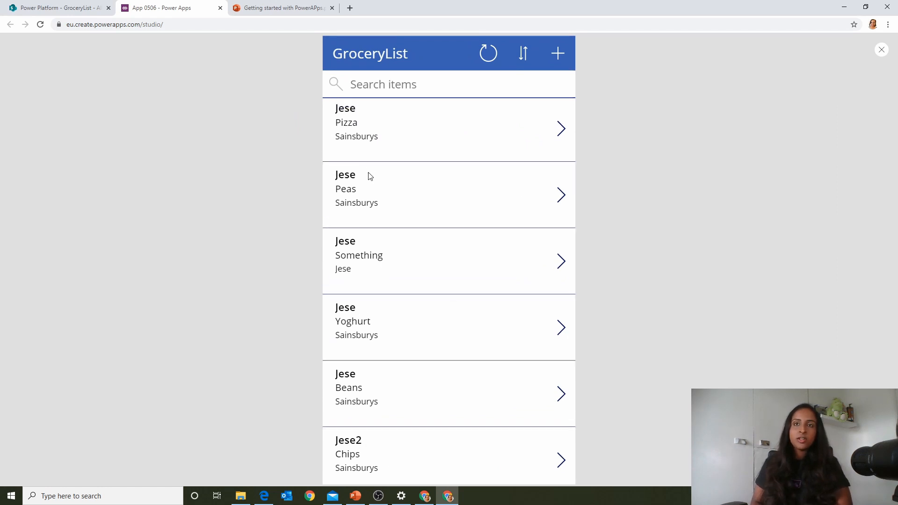
{"action": "left_click", "coordinate": [560, 131]}
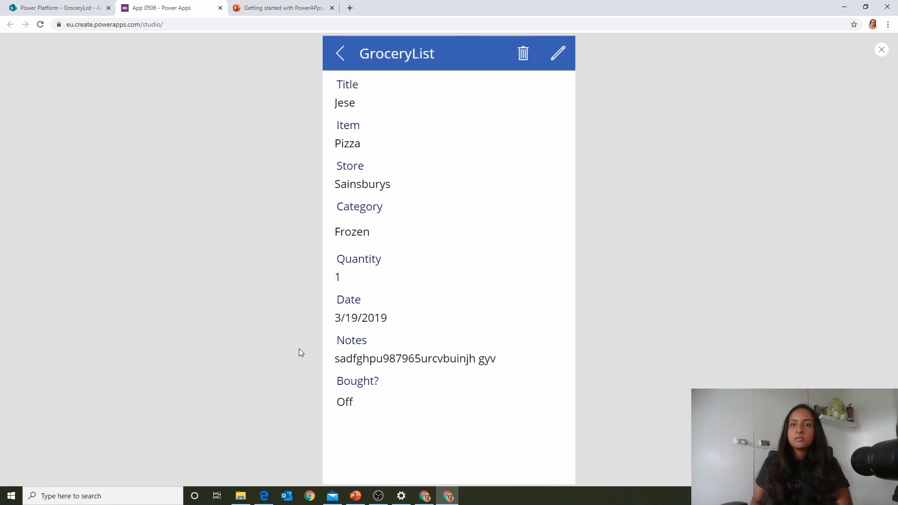
- Start editing the Pizza item and set its Quantity to 2
{"action": "left_click", "coordinate": [557, 53]}
{"action": "scroll", "coordinate": [402, 171], "scroll_direction": "down", "scroll_amount": 1}
{"action": "left_click_drag", "start_coordinate": [373, 299], "coordinate": [325, 296]}
{"action": "type", "text": "23"}
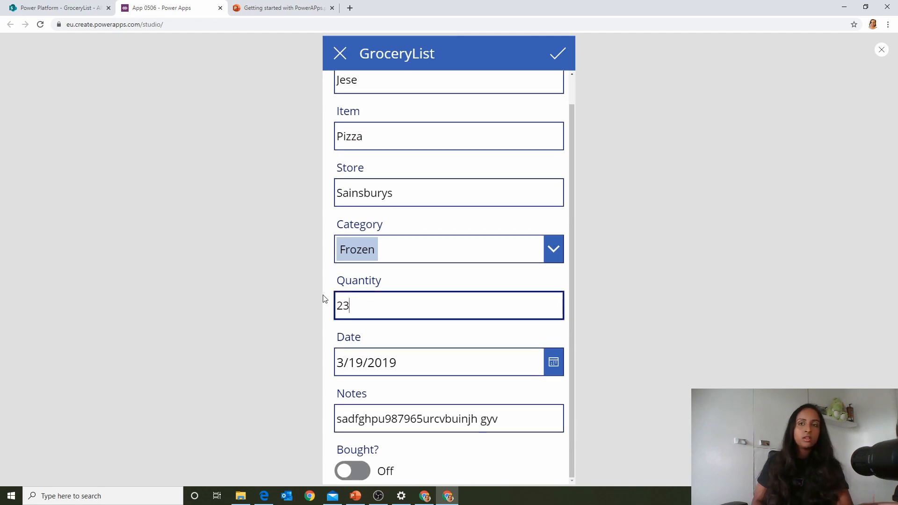
{"action": "key", "text": "BackSpace"}
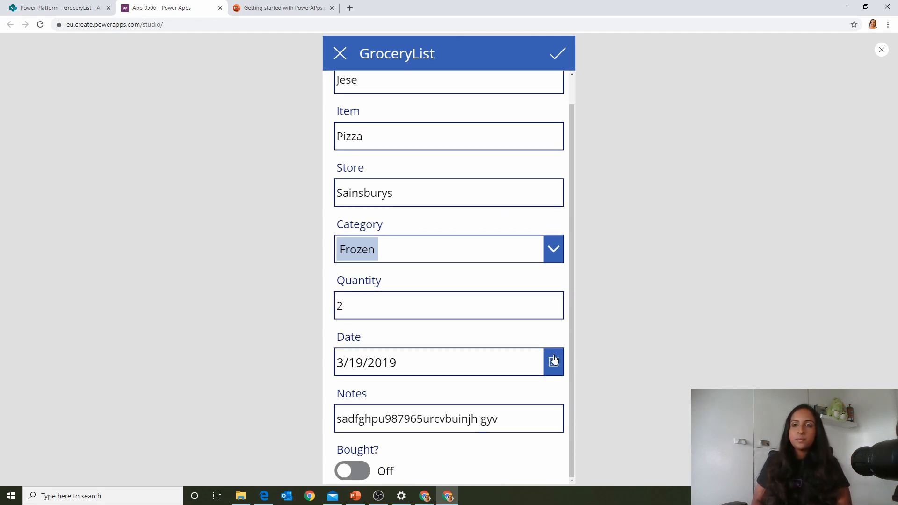
- Set the Pizza item's Date to June 5, 2020 and confirm the date
{"action": "left_click", "coordinate": [554, 363]}
{"action": "left_click", "coordinate": [519, 263]}
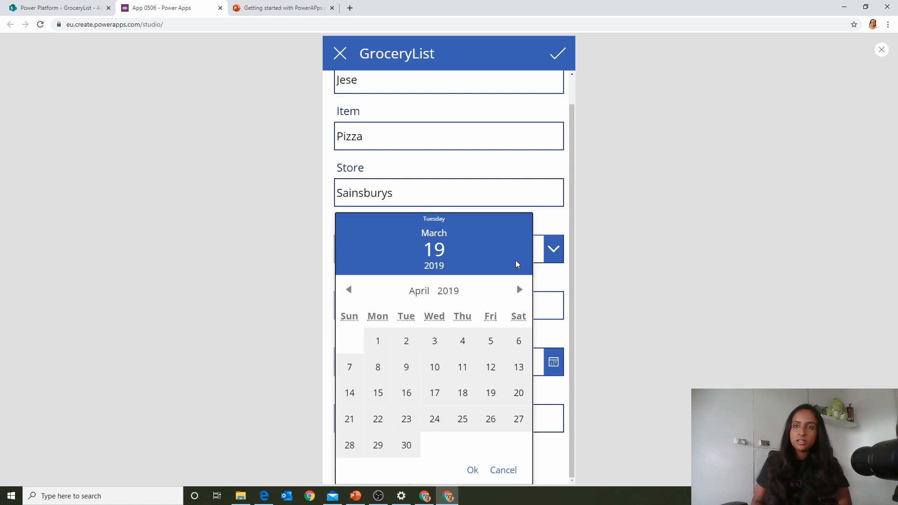
{"action": "left_click", "coordinate": [520, 290]}
{"action": "left_click", "coordinate": [520, 290]}
{"action": "left_click", "coordinate": [519, 263]}
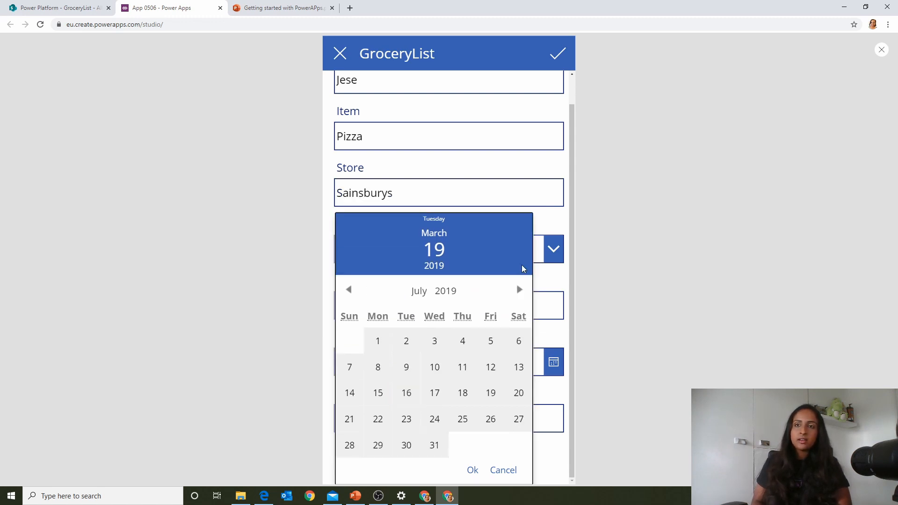
{"action": "left_click", "coordinate": [520, 290]}
{"action": "left_click", "coordinate": [519, 290]}
{"action": "left_click", "coordinate": [520, 291]}
{"action": "left_click", "coordinate": [519, 290]}
{"action": "left_click", "coordinate": [520, 290]}
{"action": "left_click", "coordinate": [520, 290]}
{"action": "left_click", "coordinate": [520, 290]}
{"action": "left_click", "coordinate": [520, 291]}
{"action": "left_click", "coordinate": [519, 290]}
{"action": "left_click", "coordinate": [520, 290]}
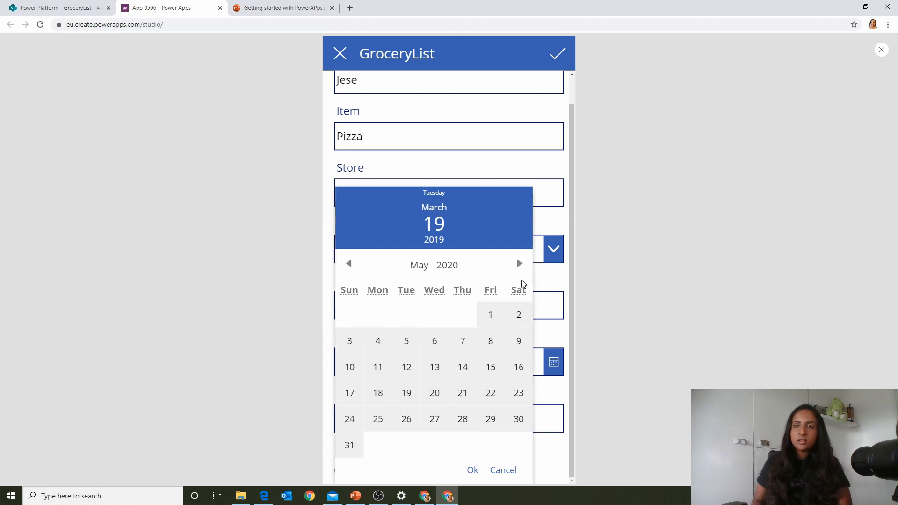
{"action": "left_click", "coordinate": [521, 264]}
{"action": "left_click", "coordinate": [522, 290]}
{"action": "left_click", "coordinate": [522, 289]}
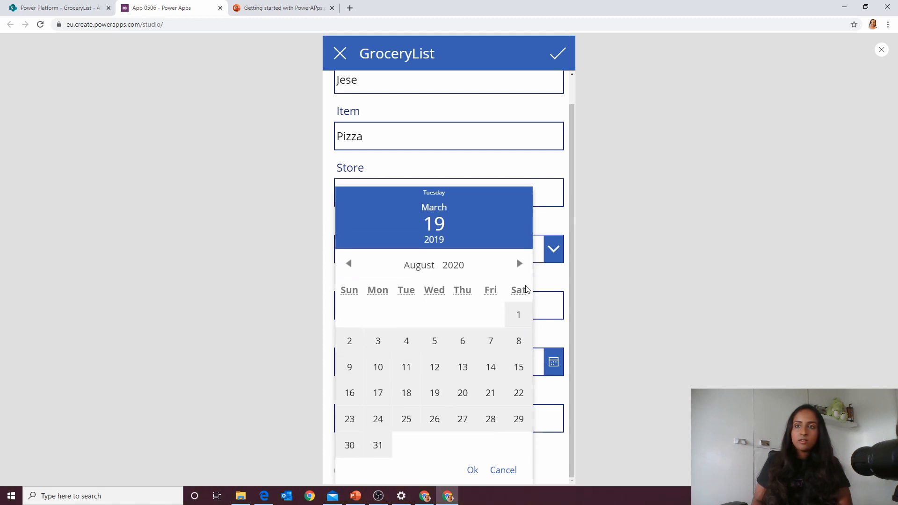
{"action": "left_click", "coordinate": [519, 264]}
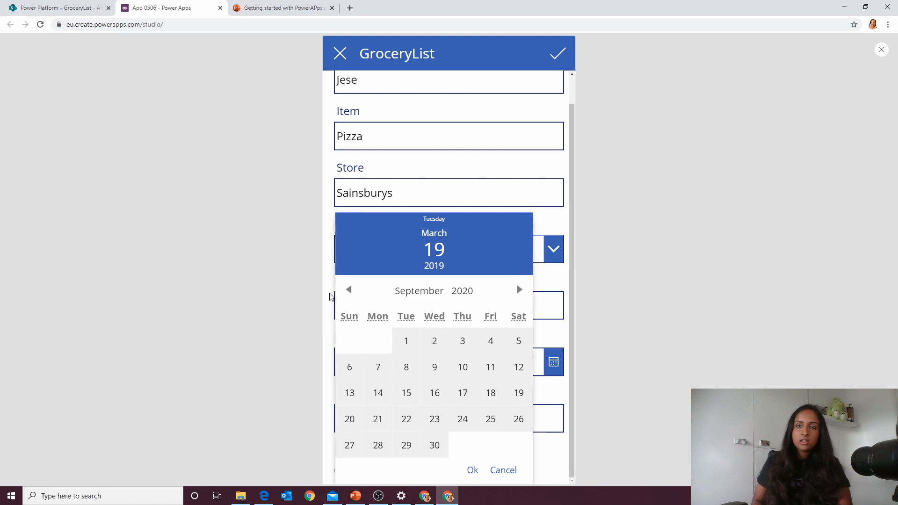
{"action": "left_click", "coordinate": [350, 290]}
{"action": "left_click", "coordinate": [349, 264]}
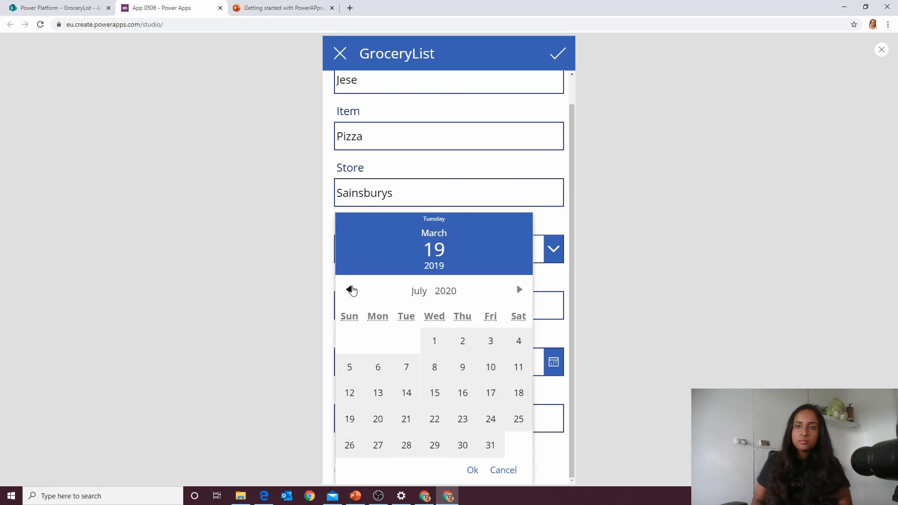
{"action": "left_click", "coordinate": [348, 289]}
{"action": "left_click", "coordinate": [484, 346]}
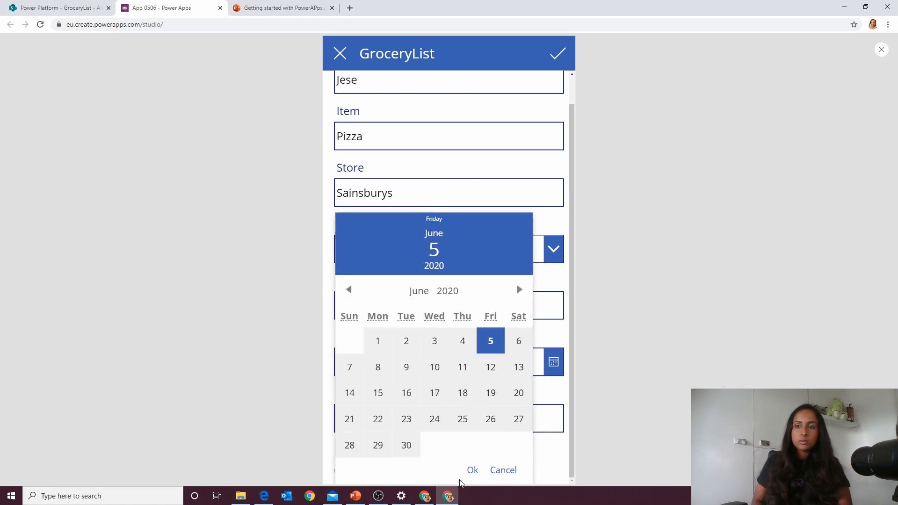
{"action": "left_click", "coordinate": [470, 468]}
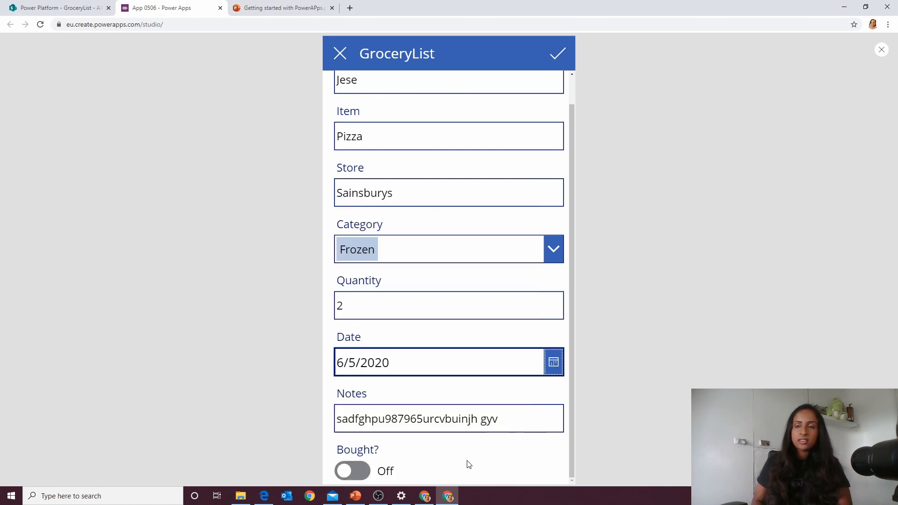
- Save the edited Pizza item, check its details and return to the grocery list
{"action": "left_click", "coordinate": [558, 53]}
{"action": "left_click_drag", "start_coordinate": [344, 318], "coordinate": [369, 317]}
{"action": "left_click", "coordinate": [372, 305]}
{"action": "left_click", "coordinate": [336, 50]}
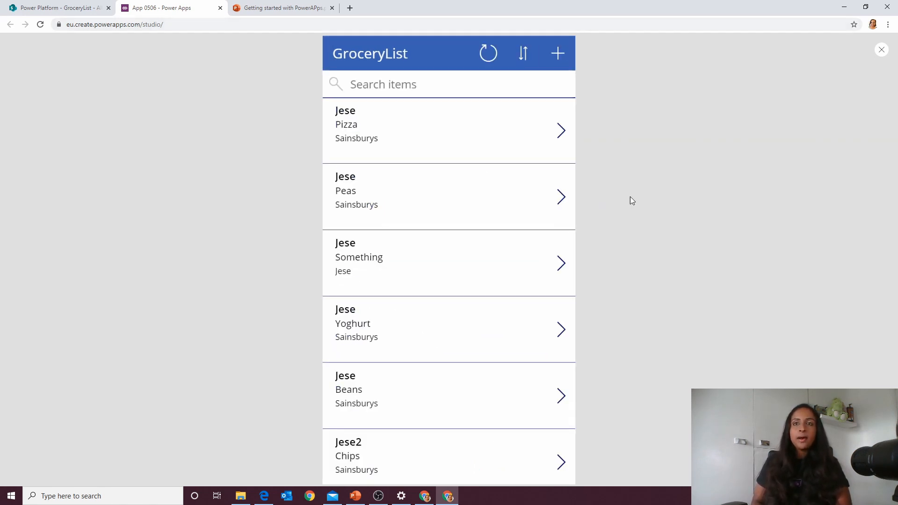
- Delete the Beans item from the grocery list, exit the app preview and dismiss the tip
{"action": "scroll", "coordinate": [403, 363], "scroll_direction": "down", "scroll_amount": 1}
{"action": "left_click", "coordinate": [409, 372]}
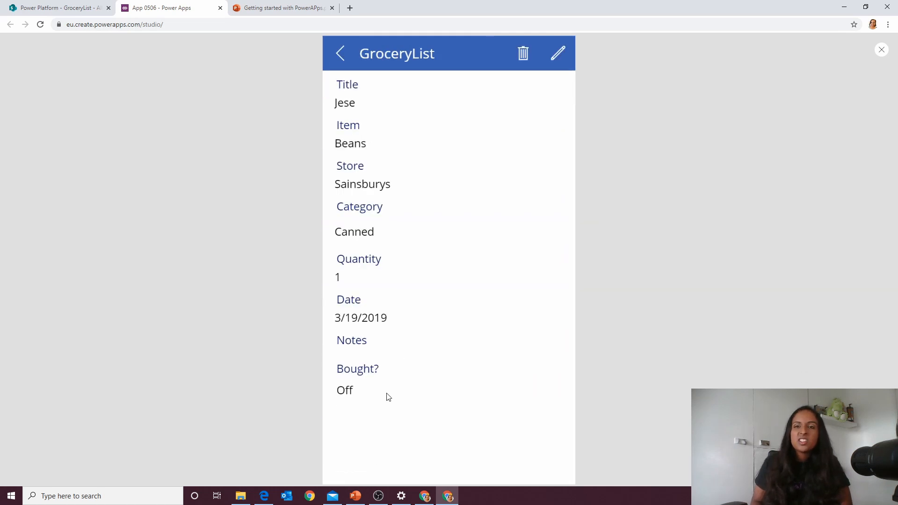
{"action": "left_click", "coordinate": [523, 55]}
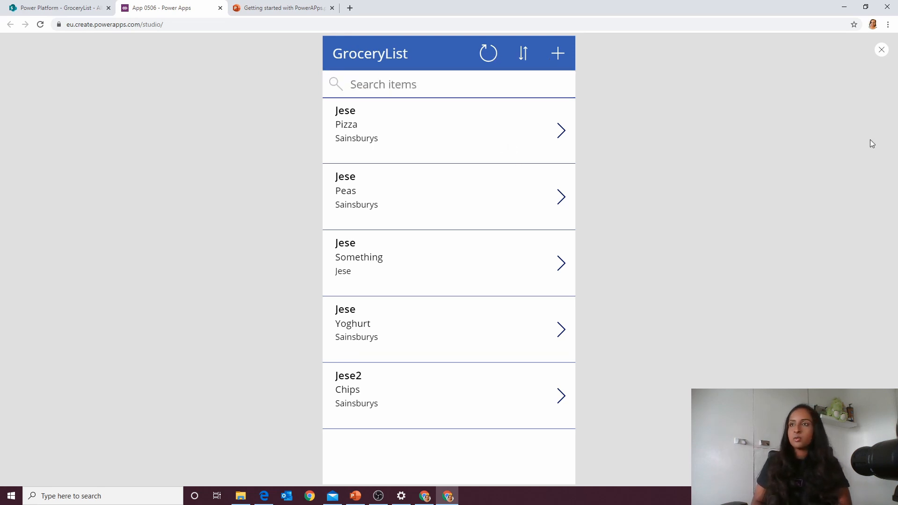
{"action": "left_click", "coordinate": [881, 50]}
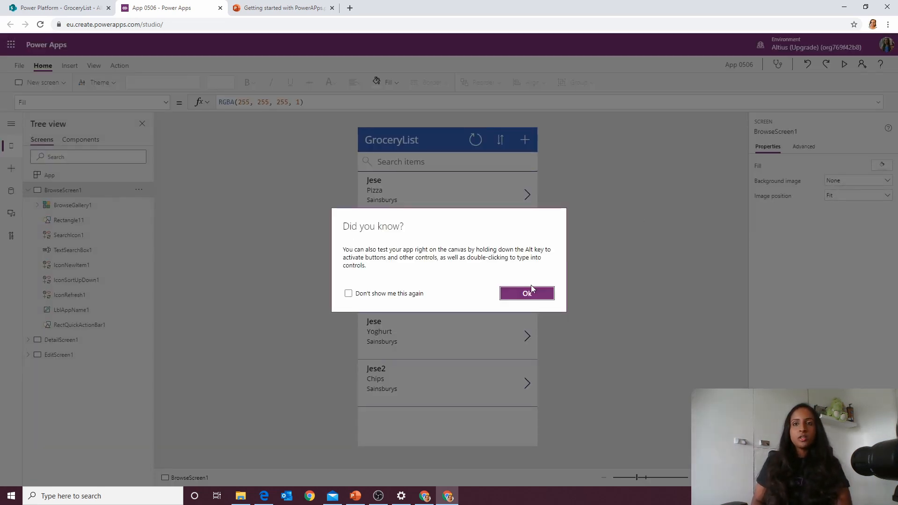
{"action": "left_click", "coordinate": [528, 293]}
- View the app's DetailScreen1 and EditScreen1 in the editor, and return to BrowseScreen1
{"action": "left_click", "coordinate": [28, 190]}
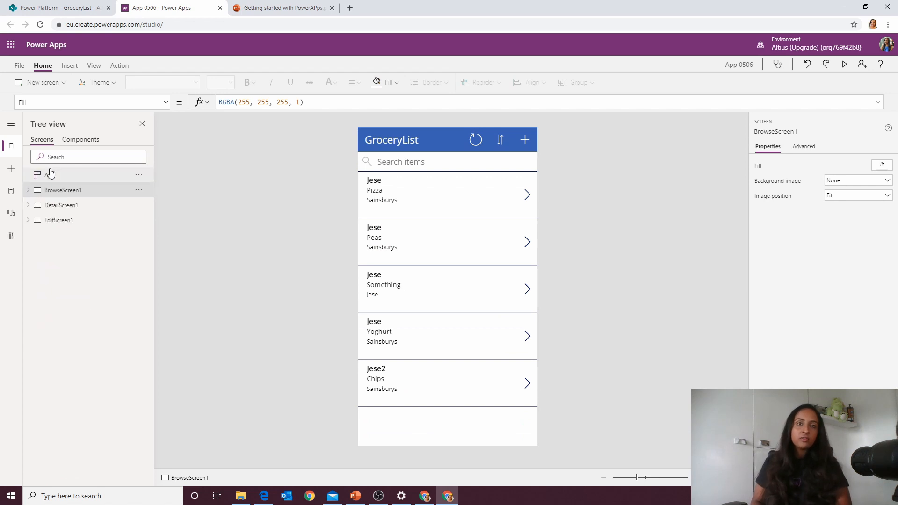
{"action": "left_click", "coordinate": [73, 206]}
{"action": "left_click", "coordinate": [70, 220]}
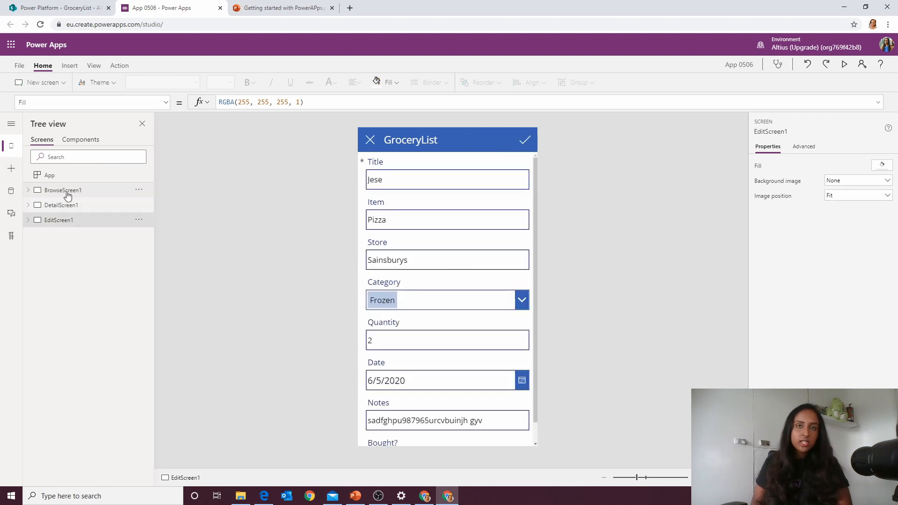
{"action": "left_click", "coordinate": [68, 190]}
- Examine BrowseGallery1 and its Separator1, Subtitle1 and Title1 controls with their formulas
{"action": "left_click", "coordinate": [426, 404]}
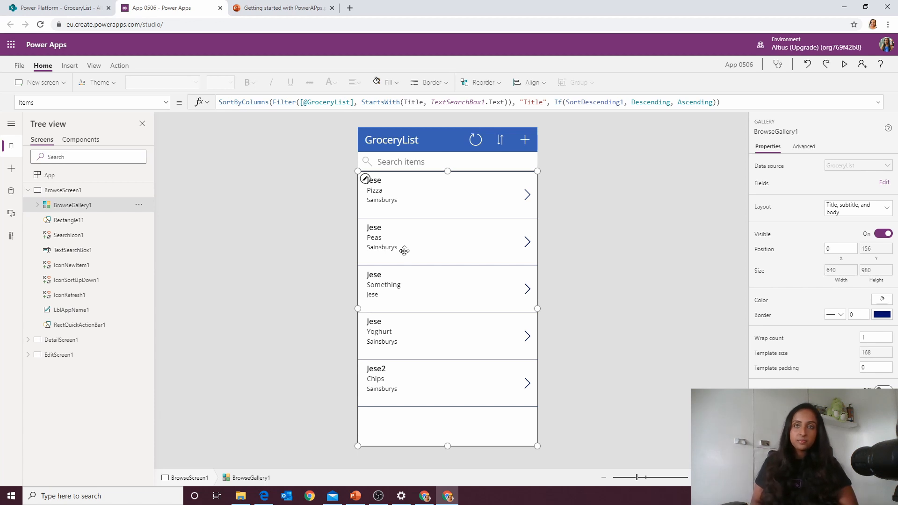
{"action": "left_click", "coordinate": [38, 206]}
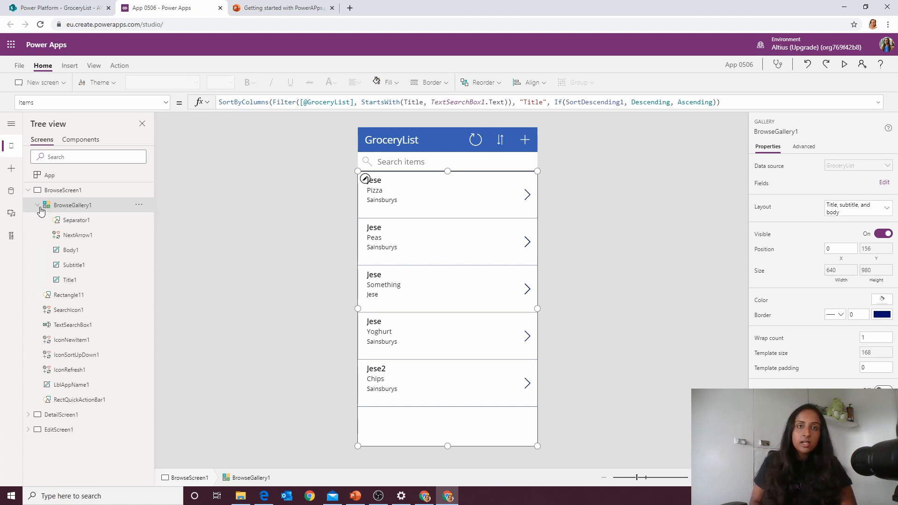
{"action": "left_click", "coordinate": [72, 224]}
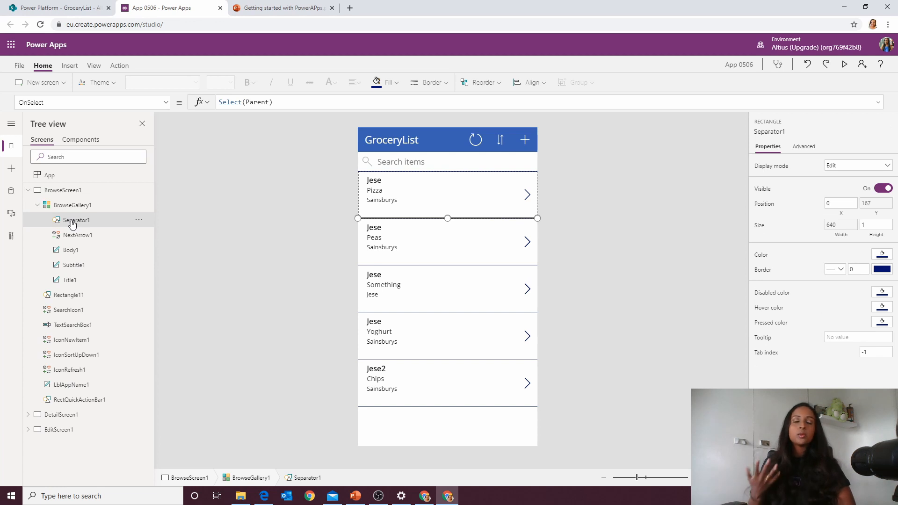
{"action": "left_click", "coordinate": [86, 266]}
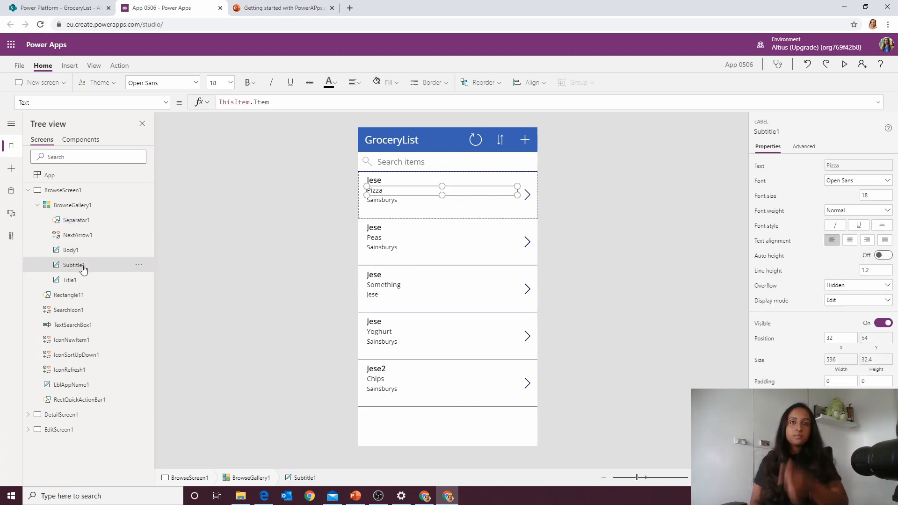
{"action": "left_click", "coordinate": [85, 281]}
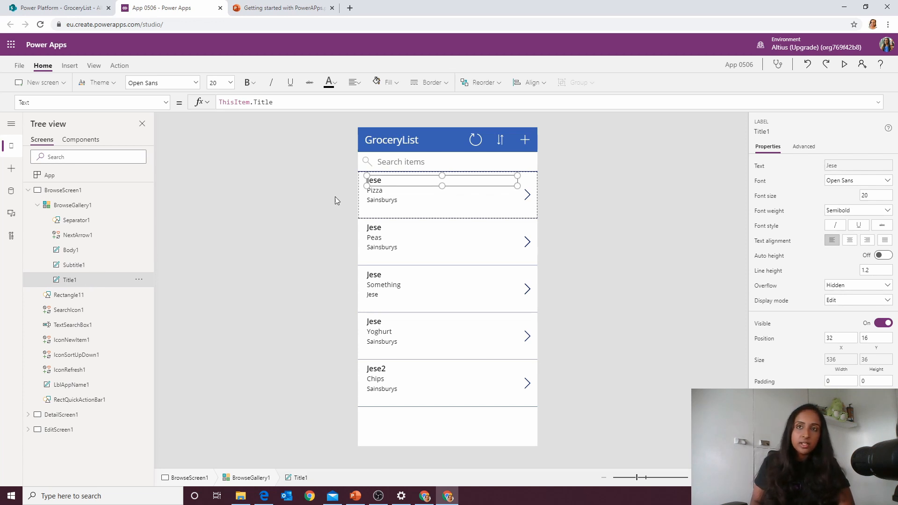
- Collapse BrowseScreen1, expand DetailScreen1 and examine DetailForm1 and its data source
{"action": "left_click", "coordinate": [28, 190]}
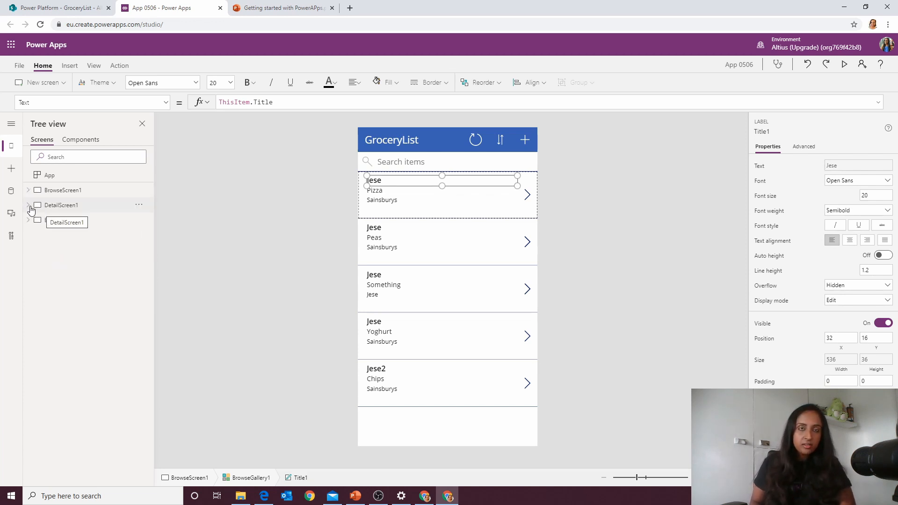
{"action": "left_click", "coordinate": [28, 206]}
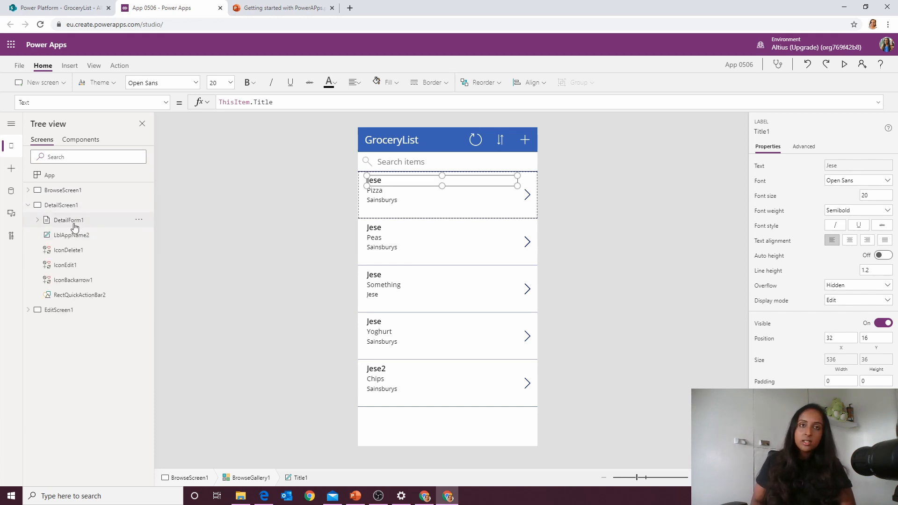
{"action": "left_click", "coordinate": [70, 221]}
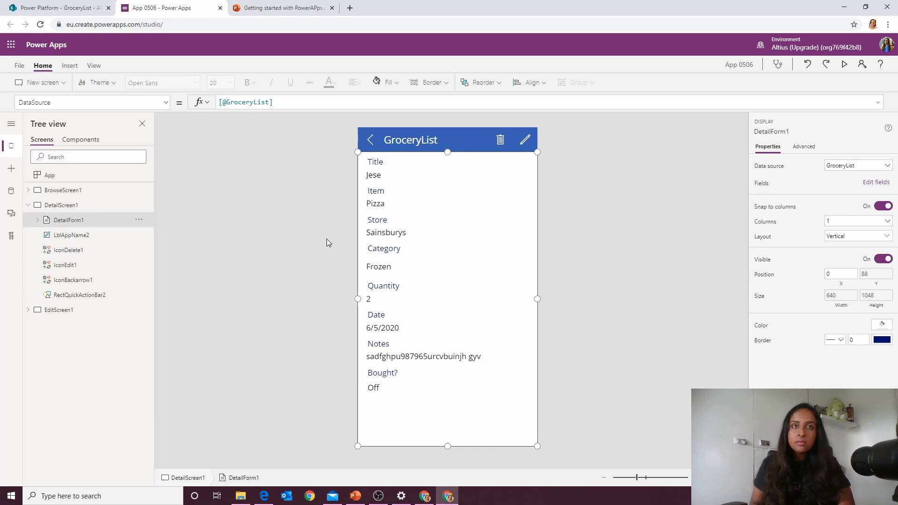
- Examine the formula behind DetailForm1's Item property
{"action": "left_click", "coordinate": [165, 105]}
{"action": "left_click", "coordinate": [82, 247]}
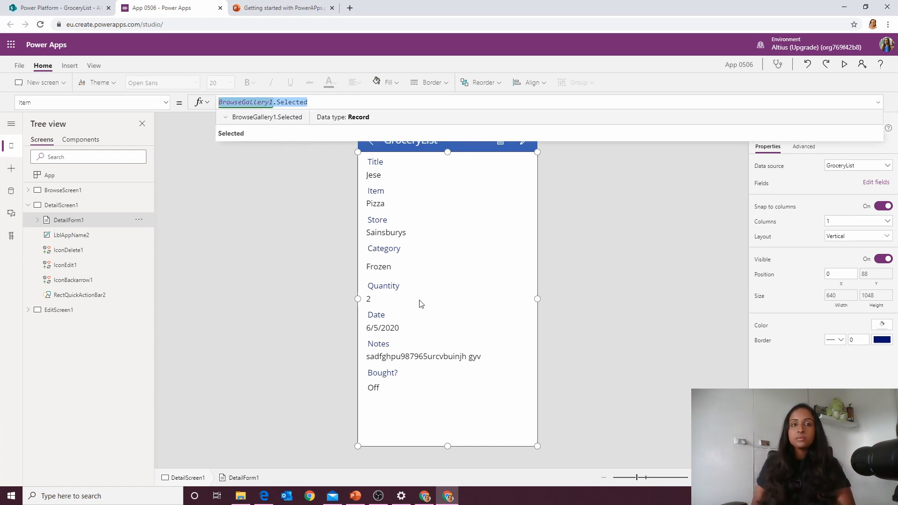
{"action": "left_click", "coordinate": [274, 260]}
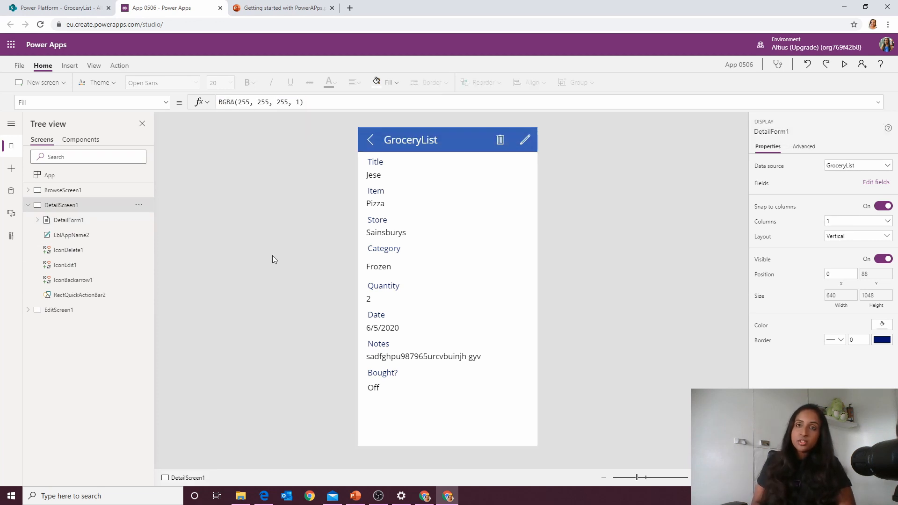
- Expand EditScreen1 and examine EditForm1's data source and the formula of its Item property
{"action": "left_click", "coordinate": [28, 310]}
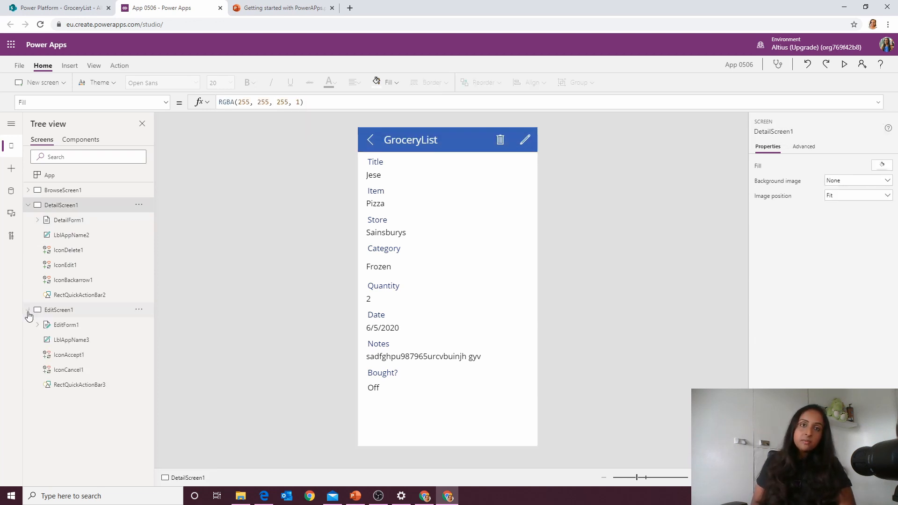
{"action": "left_click", "coordinate": [74, 327]}
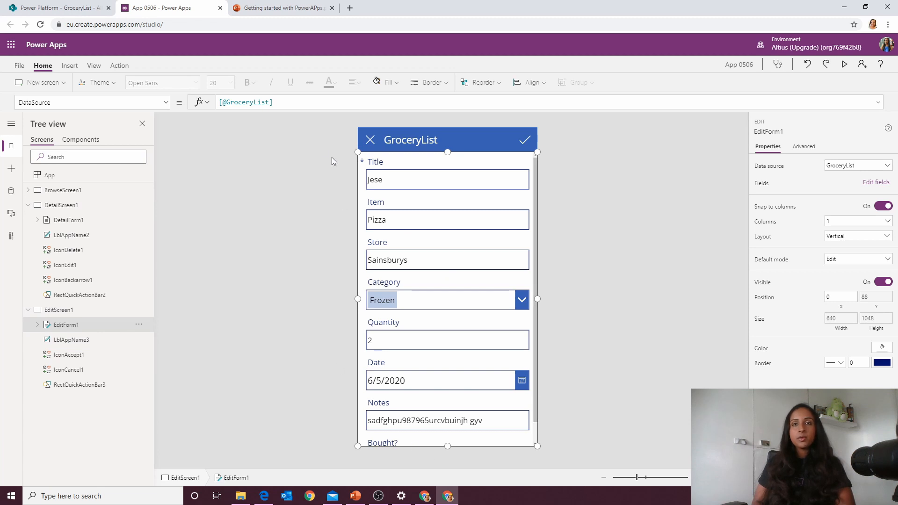
{"action": "left_click", "coordinate": [165, 103]}
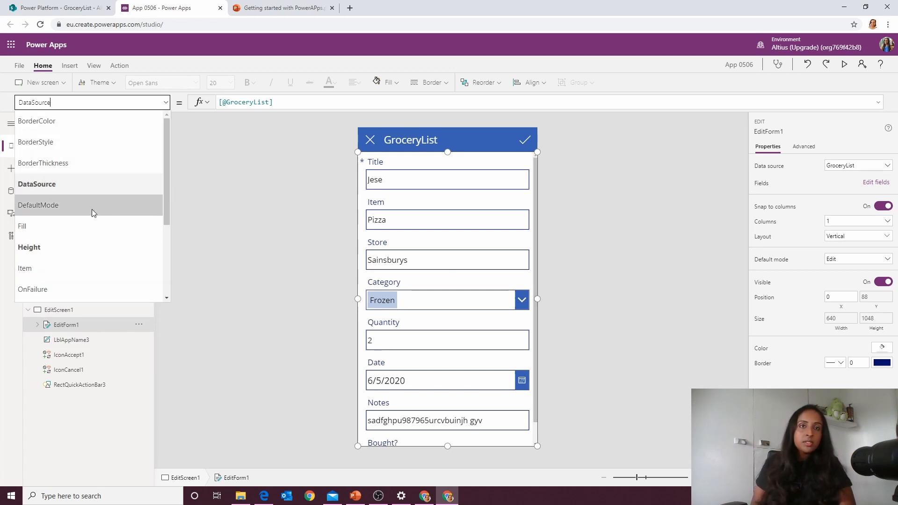
{"action": "left_click", "coordinate": [63, 267]}
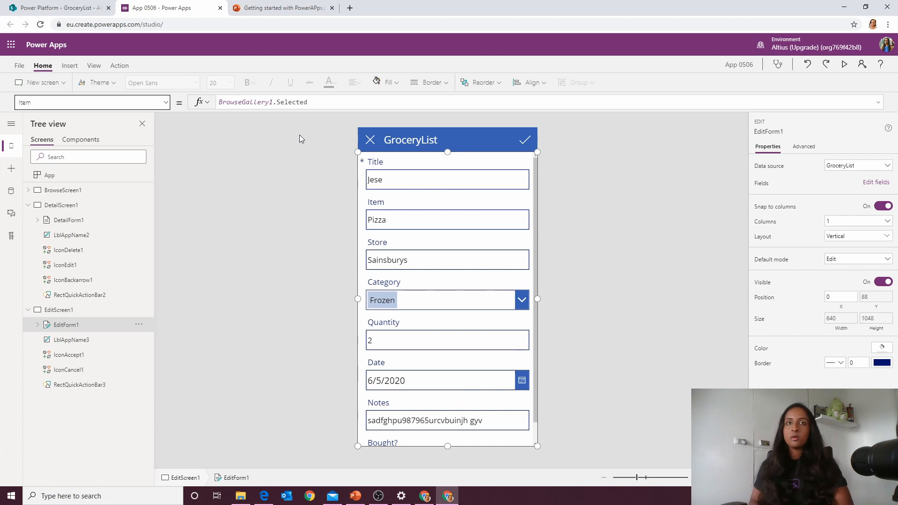
- Open make.powerapps.com in a new browser tab
{"action": "left_click", "coordinate": [351, 8]}
{"action": "type", "text": "ma"}
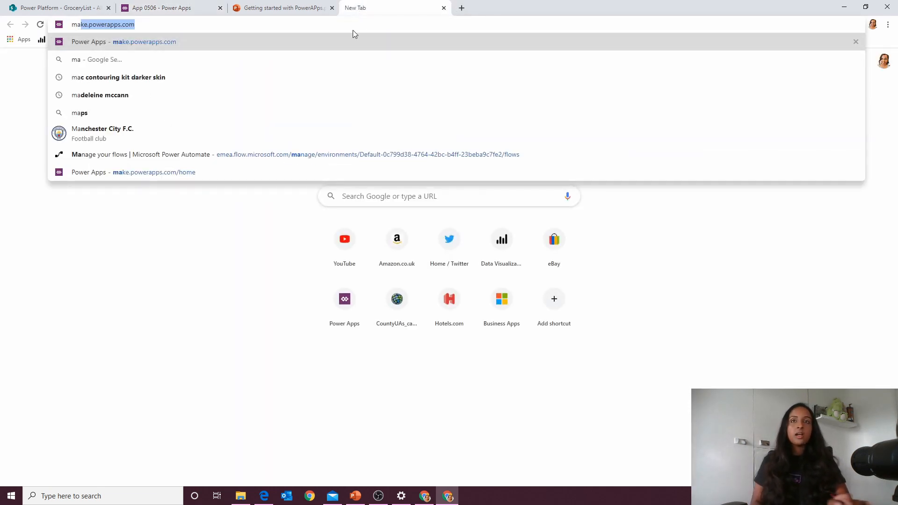
{"action": "key", "text": "Return"}
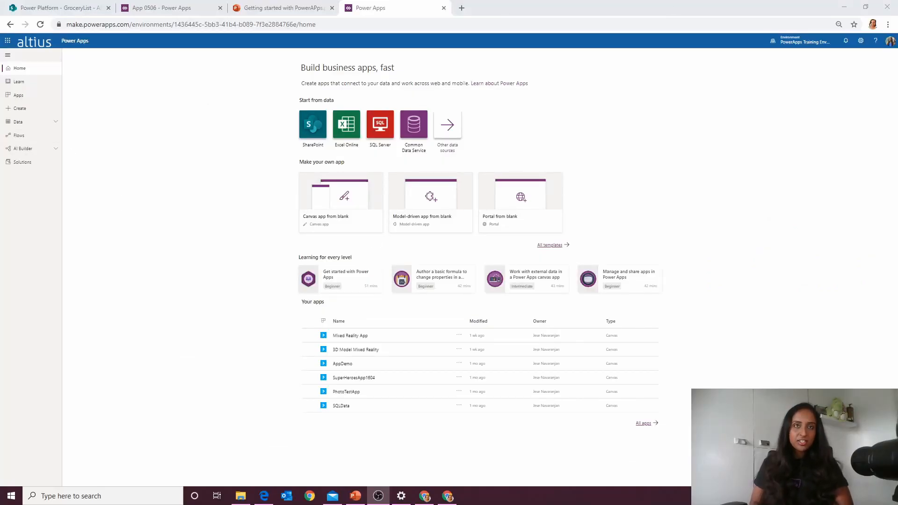
- Create a new blank canvas app with phone layout, starting from the Apps list
{"action": "left_click", "coordinate": [27, 106]}
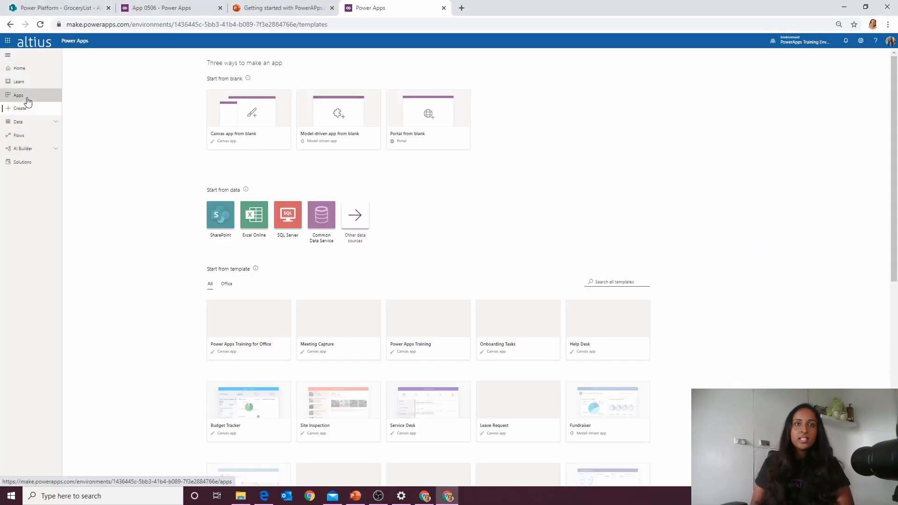
{"action": "left_click", "coordinate": [26, 96]}
{"action": "left_click", "coordinate": [94, 56]}
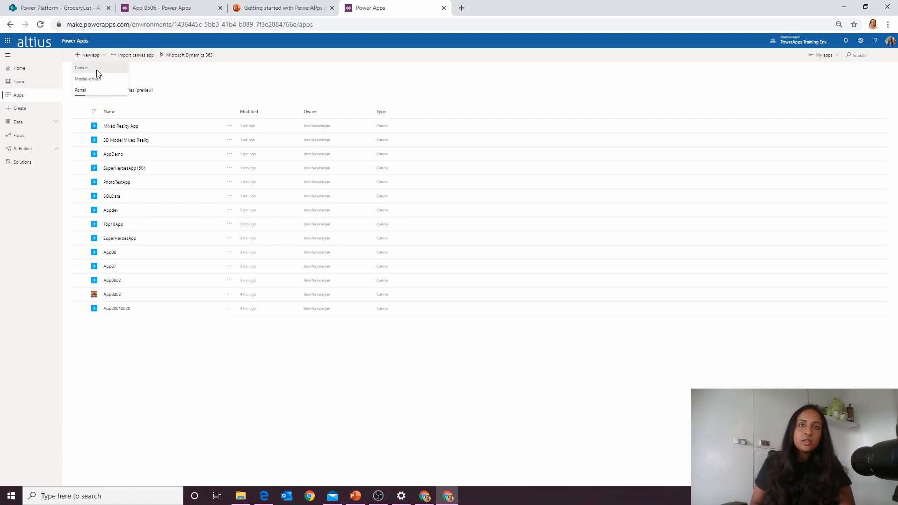
{"action": "left_click", "coordinate": [96, 68]}
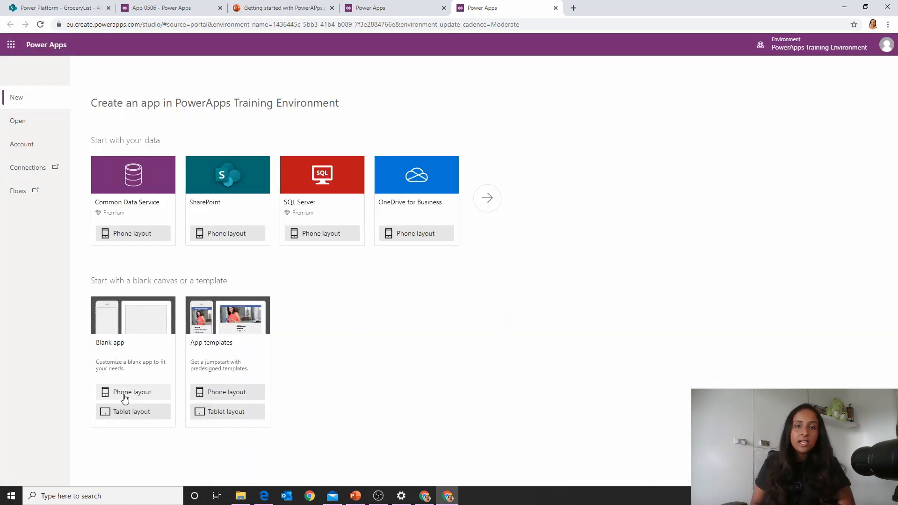
{"action": "left_click", "coordinate": [124, 396]}
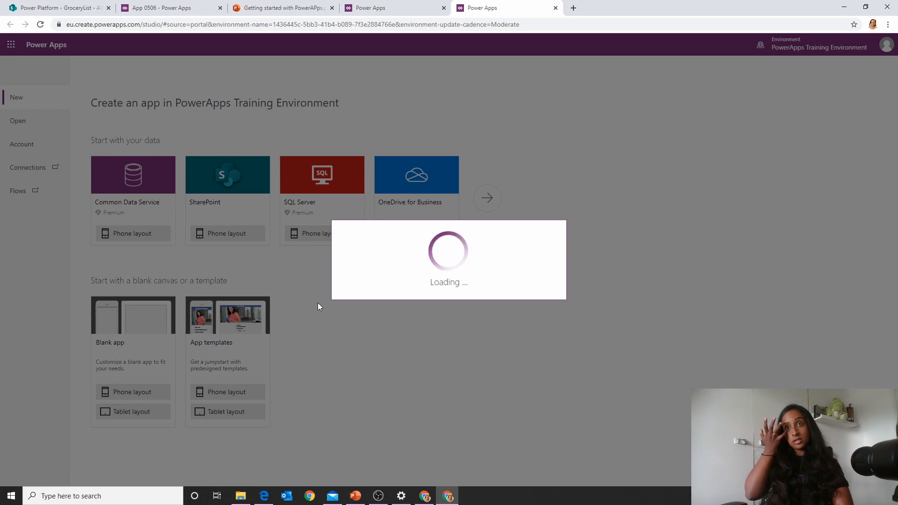
- Copy the web address of the SharePoint GroceryList list and return to the new app's browser tab
{"action": "left_click", "coordinate": [69, 12]}
{"action": "left_click", "coordinate": [183, 24]}
{"action": "right_click", "coordinate": [184, 25]}
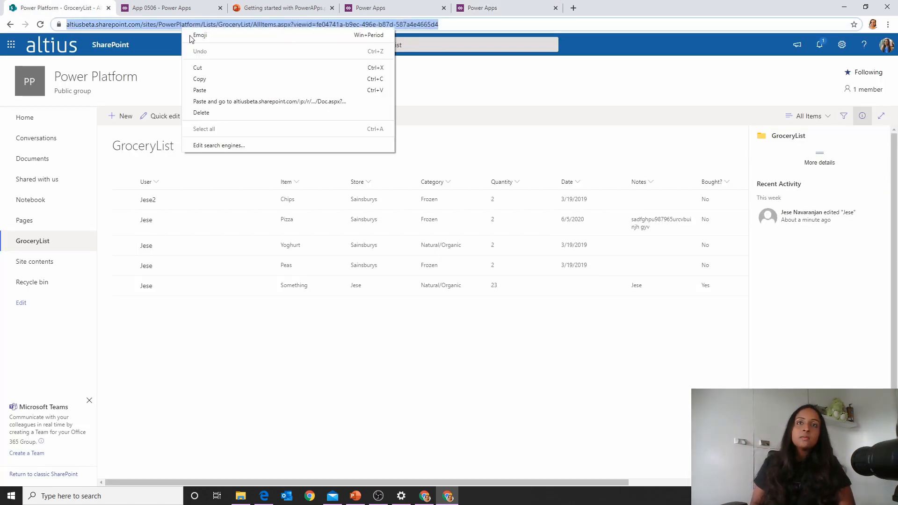
{"action": "left_click", "coordinate": [220, 79]}
{"action": "left_click", "coordinate": [467, 7]}
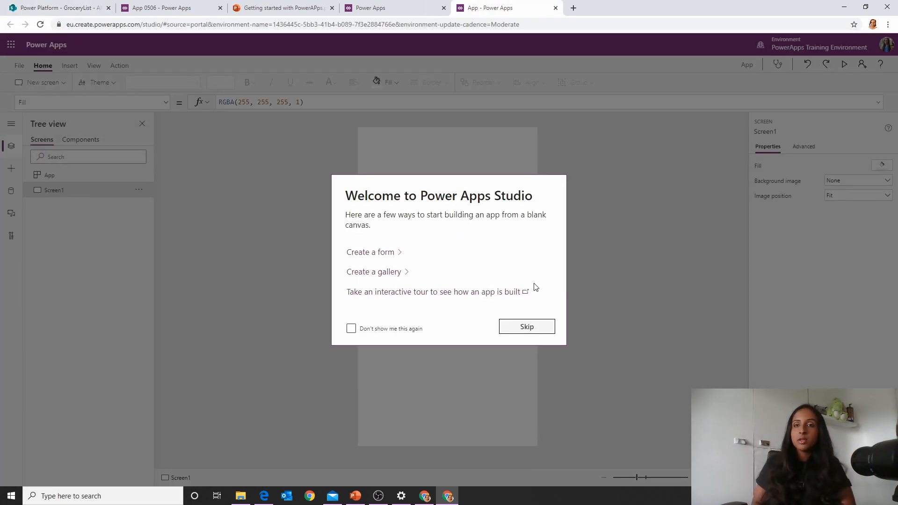
- Skip the welcome dialog, search the data sources for "share" and add a SharePoint connection that connects directly to cloud services
{"action": "left_click", "coordinate": [528, 329]}
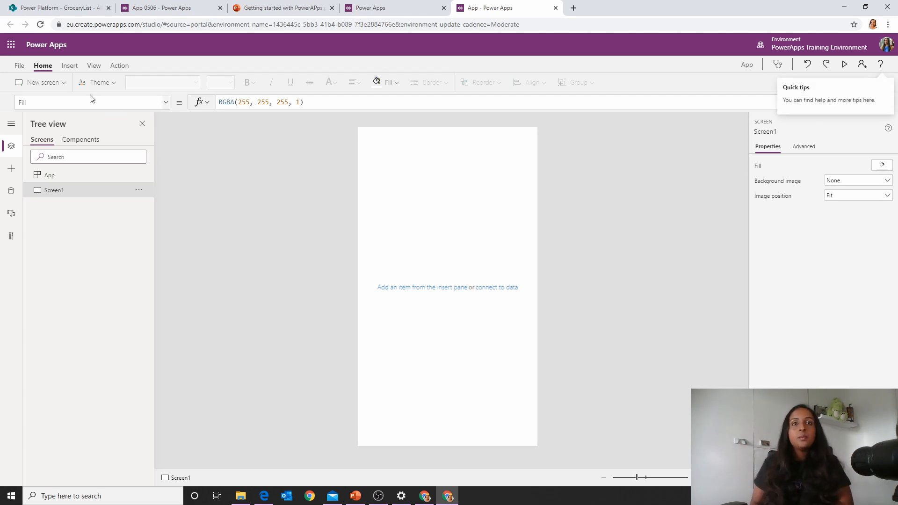
{"action": "left_click", "coordinate": [93, 66]}
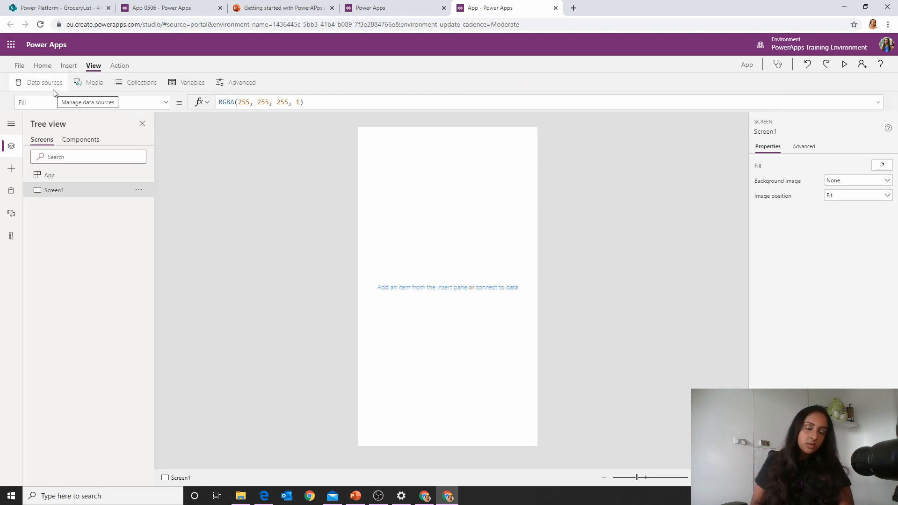
{"action": "left_click", "coordinate": [53, 86]}
{"action": "left_click", "coordinate": [67, 145]}
{"action": "type", "text": "share"}
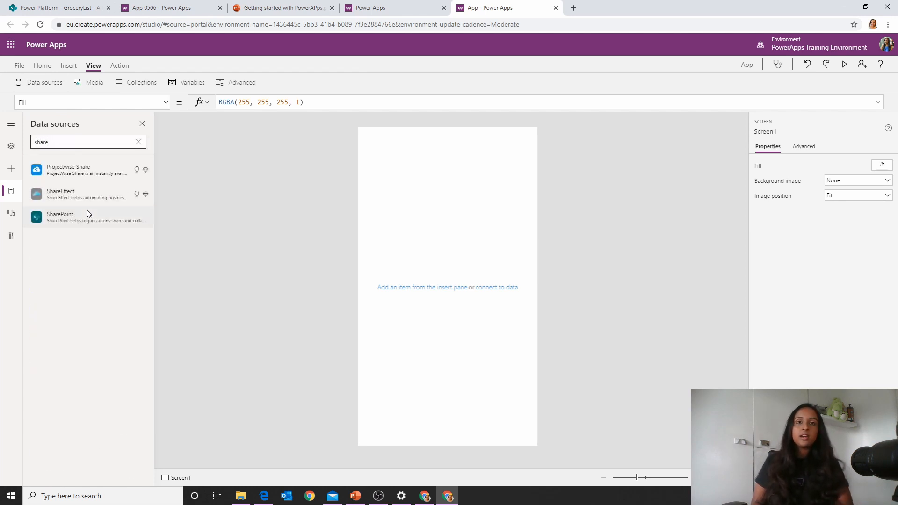
{"action": "left_click", "coordinate": [88, 216]}
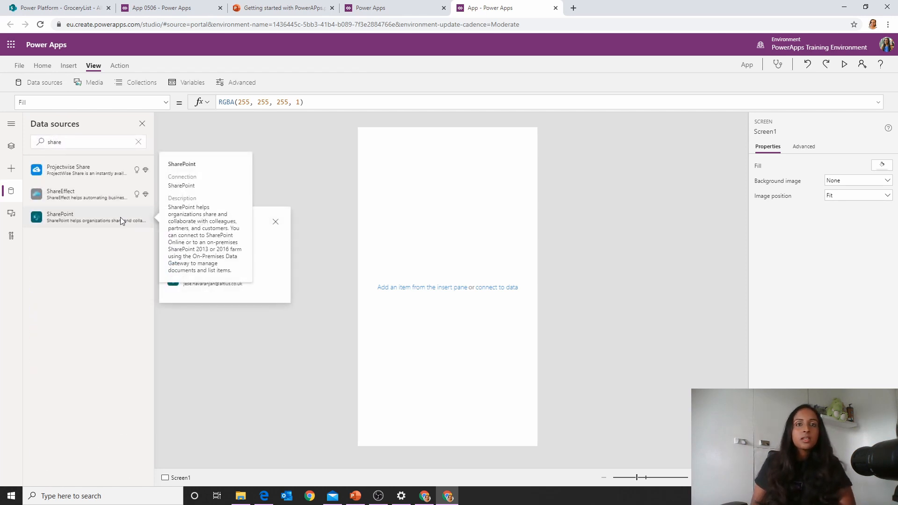
{"action": "left_click", "coordinate": [242, 241]}
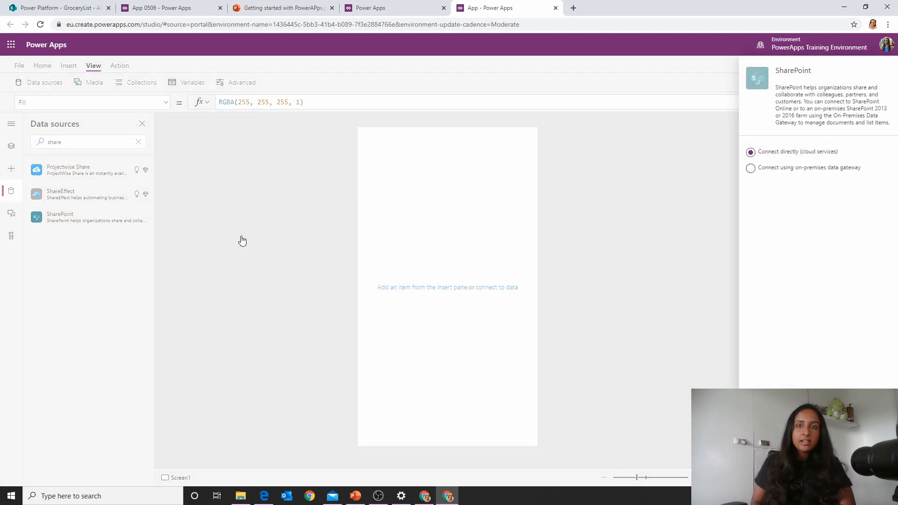
{"action": "left_click", "coordinate": [827, 474]}
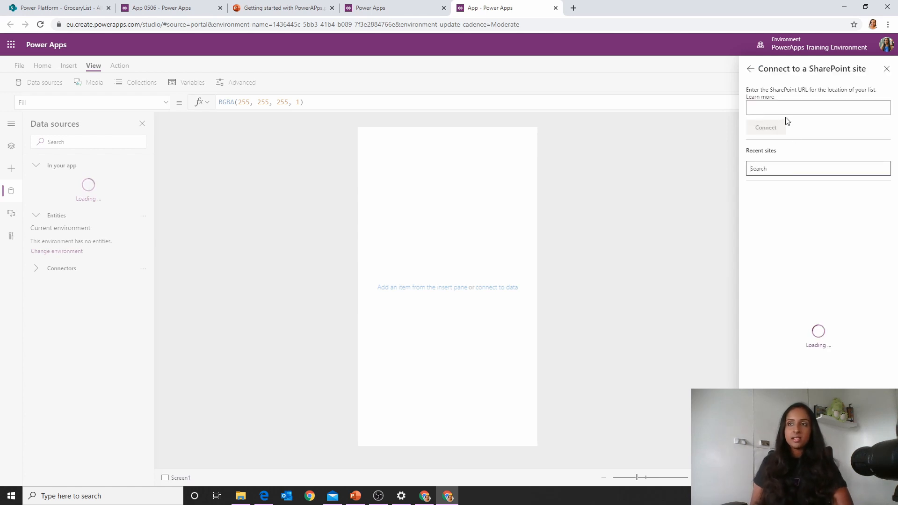
- Connect to the SharePoint site using the copied URL and add its GroceryList list as a data source
{"action": "key", "text": "ctrl+v"}
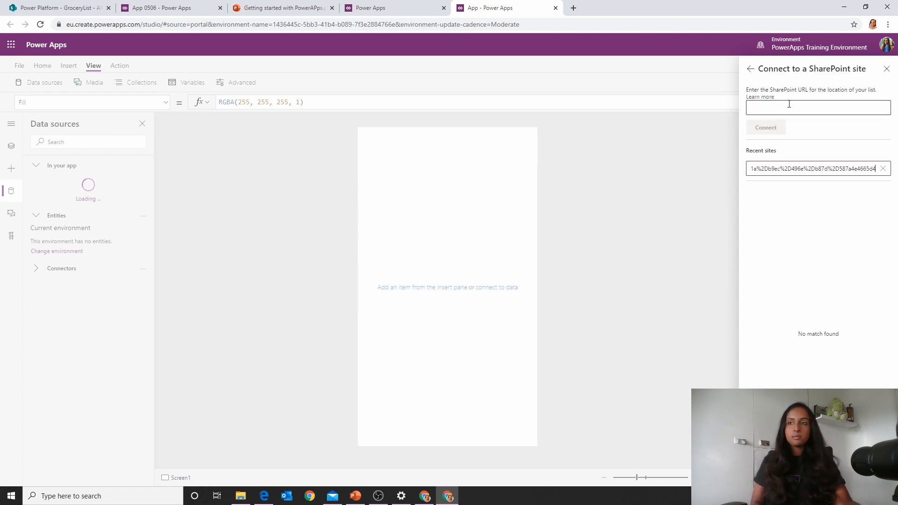
{"action": "left_click", "coordinate": [790, 103]}
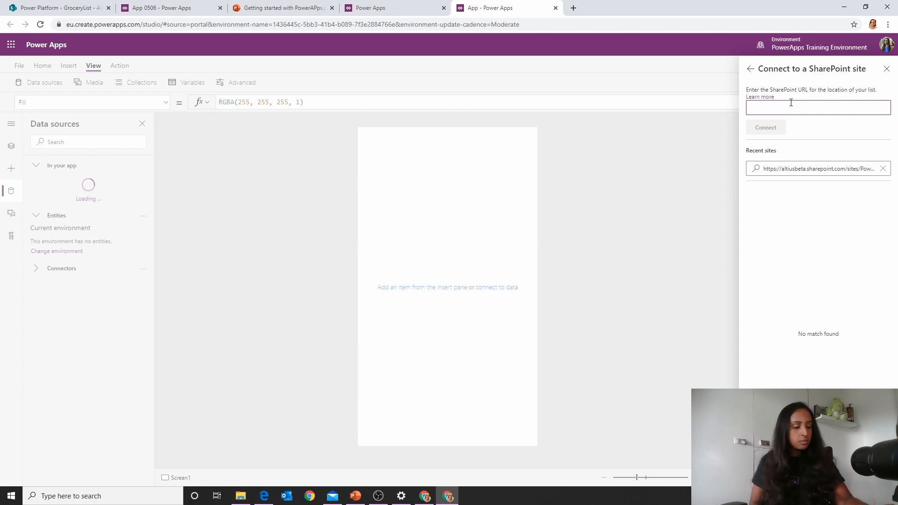
{"action": "key", "text": "ctrl+v"}
{"action": "left_click", "coordinate": [779, 127]}
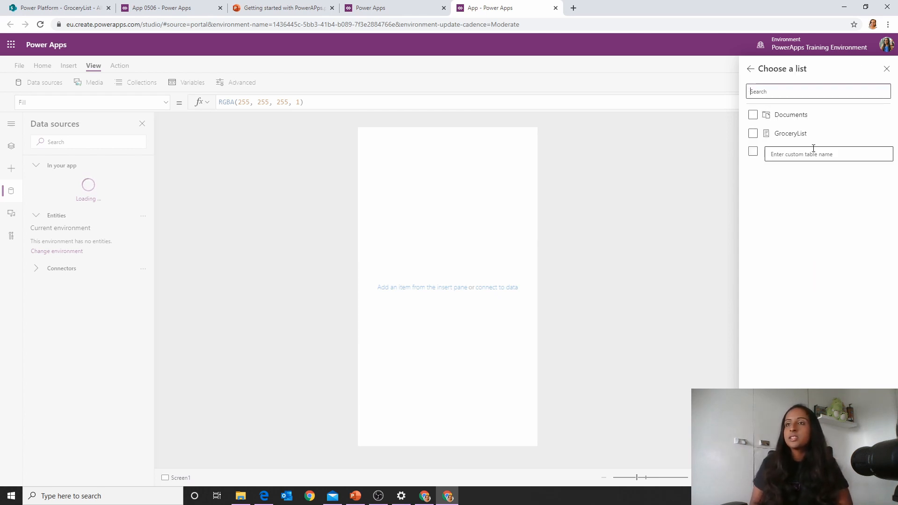
{"action": "left_click", "coordinate": [793, 134]}
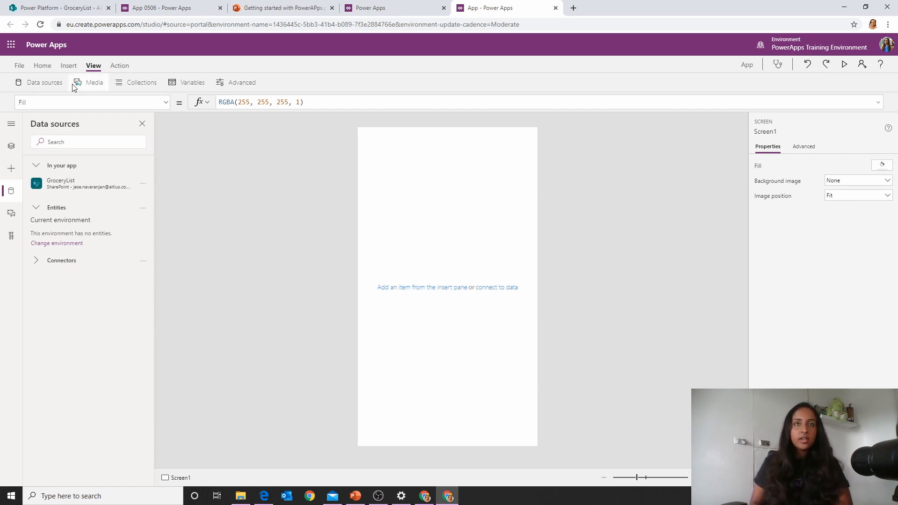
- Insert a blank vertical gallery on Screen1 and resize it to about 606 by 981 at position 21, 96
{"action": "left_click", "coordinate": [76, 67]}
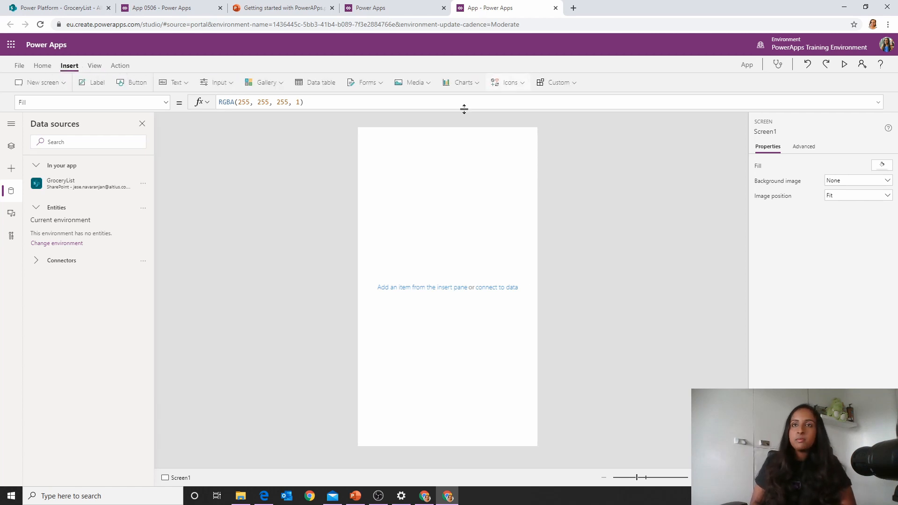
{"action": "left_click", "coordinate": [267, 83]}
{"action": "left_click", "coordinate": [273, 200]}
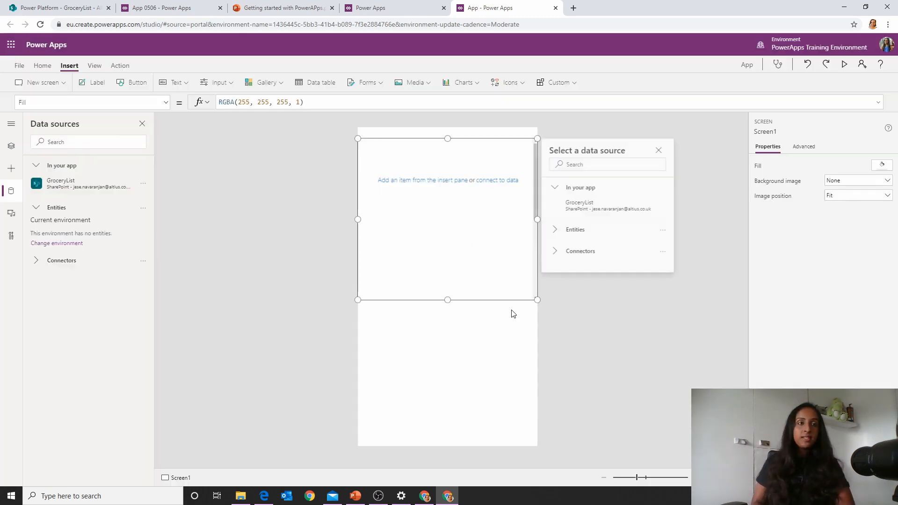
{"action": "left_click_drag", "start_coordinate": [537, 303], "coordinate": [534, 429]}
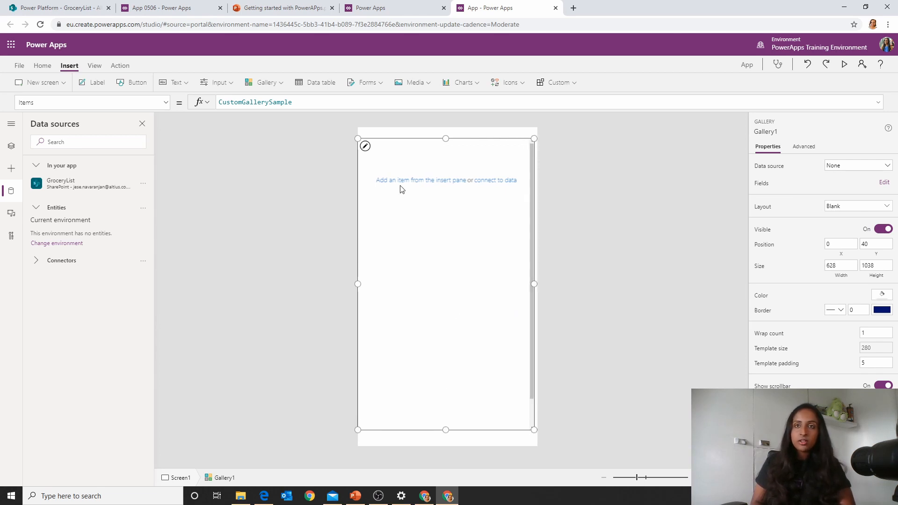
{"action": "left_click_drag", "start_coordinate": [358, 135], "coordinate": [365, 151]}
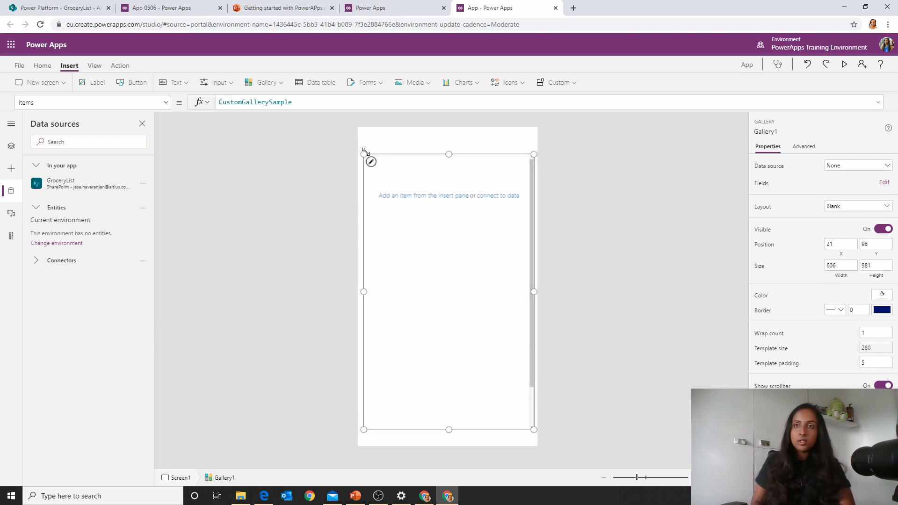
- Set the gallery's data source to GroceryList and narrow the gallery to a width of about 591
{"action": "left_click", "coordinate": [856, 165]}
{"action": "left_click", "coordinate": [827, 215]}
{"action": "left_click", "coordinate": [827, 215]}
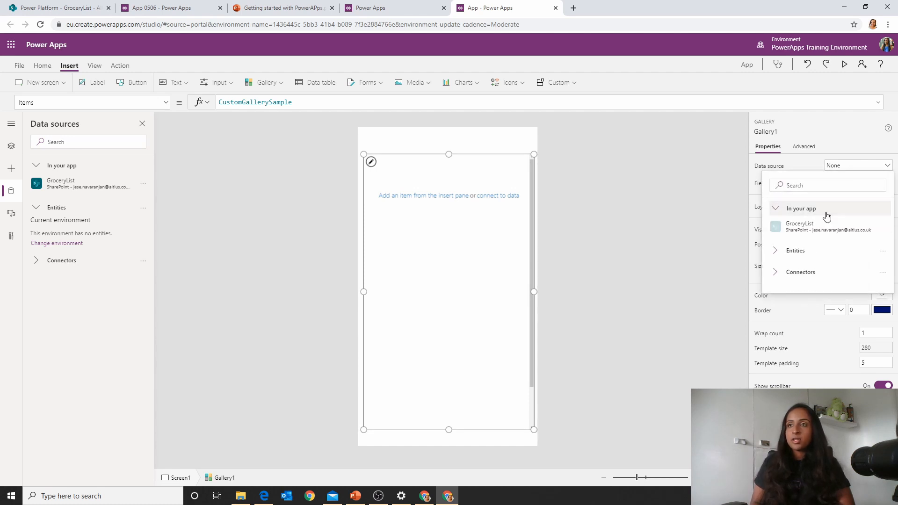
{"action": "left_click", "coordinate": [823, 226]}
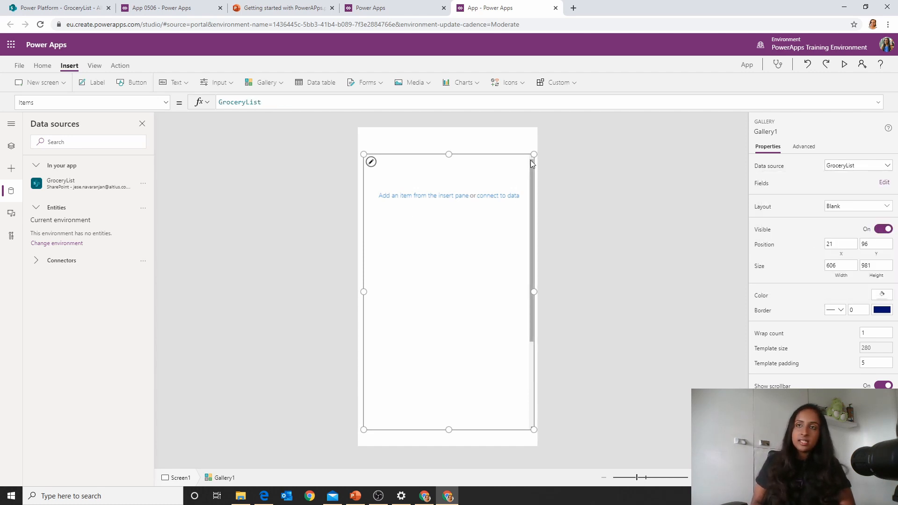
{"action": "left_click_drag", "start_coordinate": [533, 154], "coordinate": [529, 154]}
- Check the gallery's field settings, close them and deselect the gallery
{"action": "left_click", "coordinate": [857, 184]}
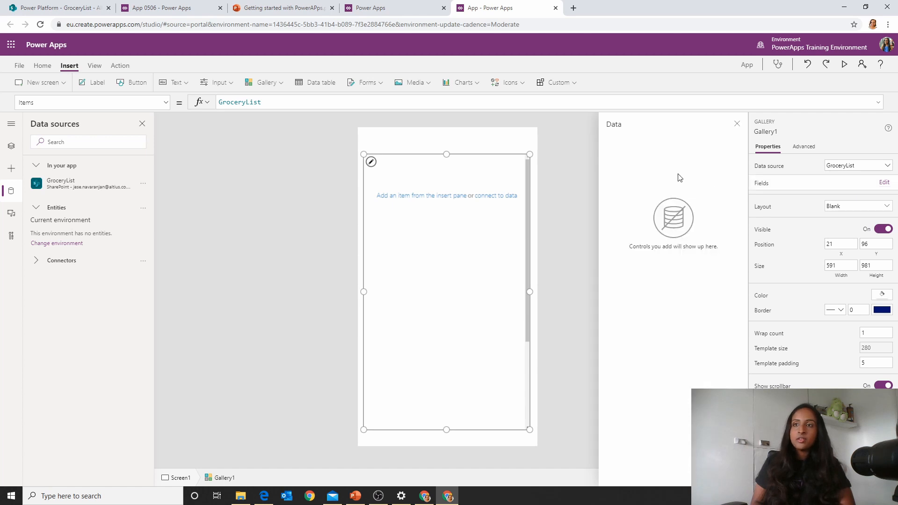
{"action": "left_click", "coordinate": [737, 126]}
{"action": "left_click", "coordinate": [595, 279]}
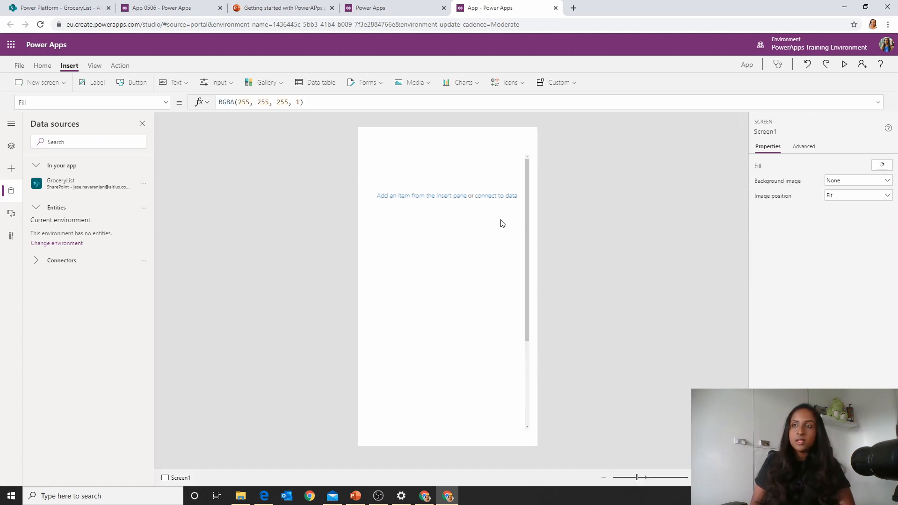
- Reselect the gallery, keep its Blank layout and add a text label to its item template
{"action": "left_click", "coordinate": [468, 225]}
{"action": "left_click", "coordinate": [512, 360]}
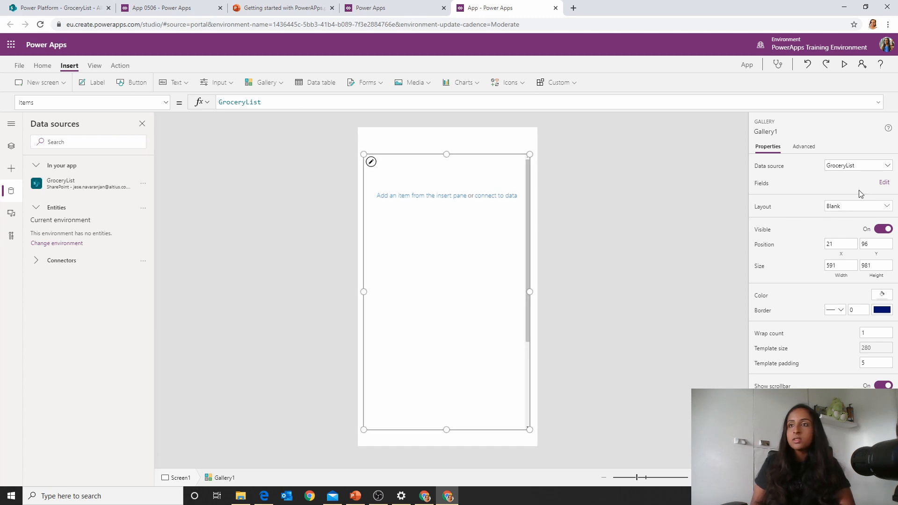
{"action": "left_click", "coordinate": [856, 206]}
{"action": "left_click", "coordinate": [744, 285]}
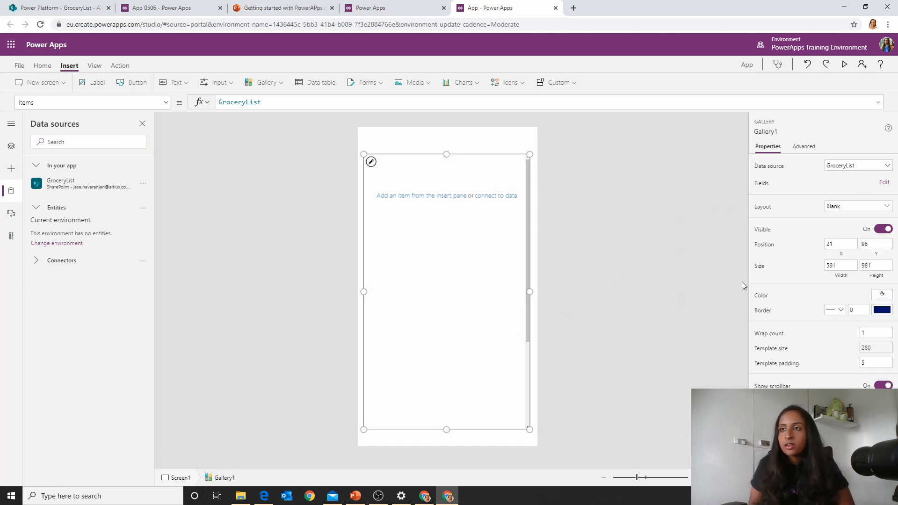
{"action": "left_click", "coordinate": [407, 196]}
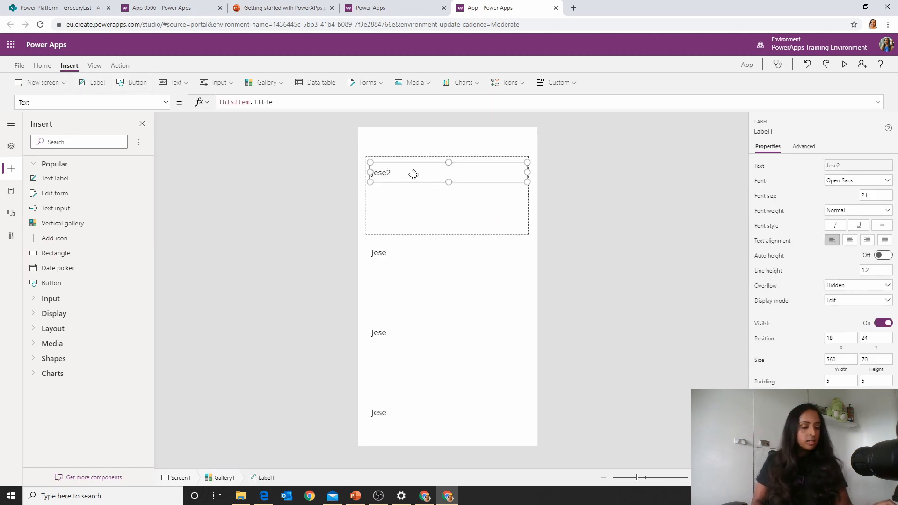
- Duplicate the title label in the gallery's item template and place the copy just below it at about 21, 117
{"action": "key", "text": "ctrl+c"}
{"action": "key", "text": "ctrl+v"}
{"action": "left_click_drag", "start_coordinate": [414, 174], "coordinate": [418, 196]}
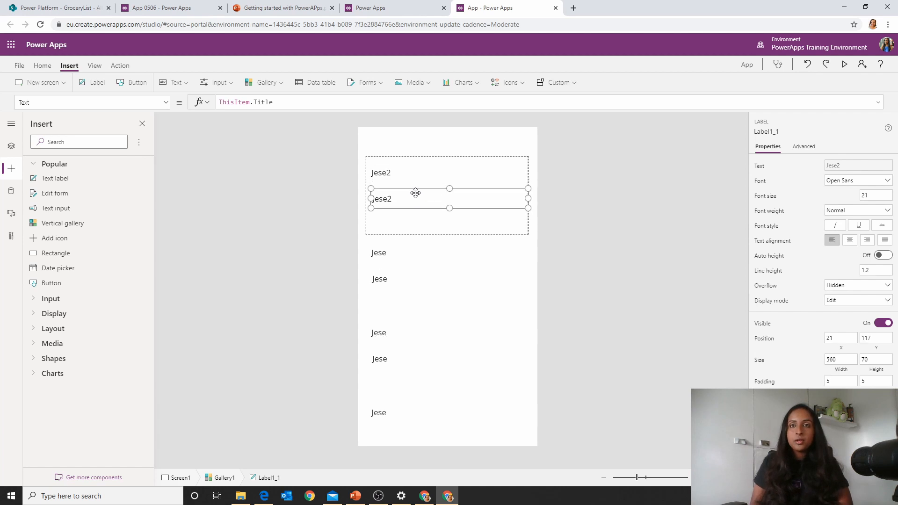
- Set the copied label's text formula to ThisItem.Store
{"action": "double_click", "coordinate": [258, 102]}
{"action": "type", "text": "sub"}
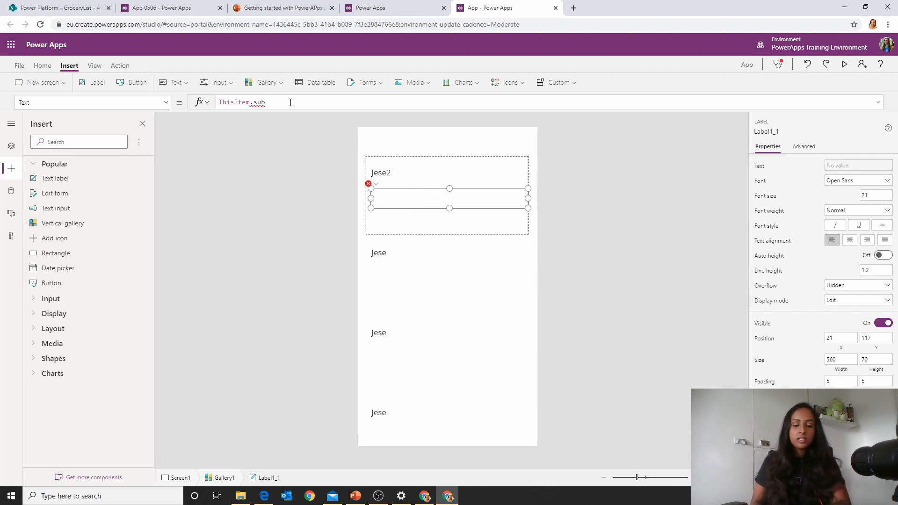
{"action": "key", "text": "BackSpace"}
{"action": "type", "text": "Sun"}
{"action": "key", "text": "BackSpace"}
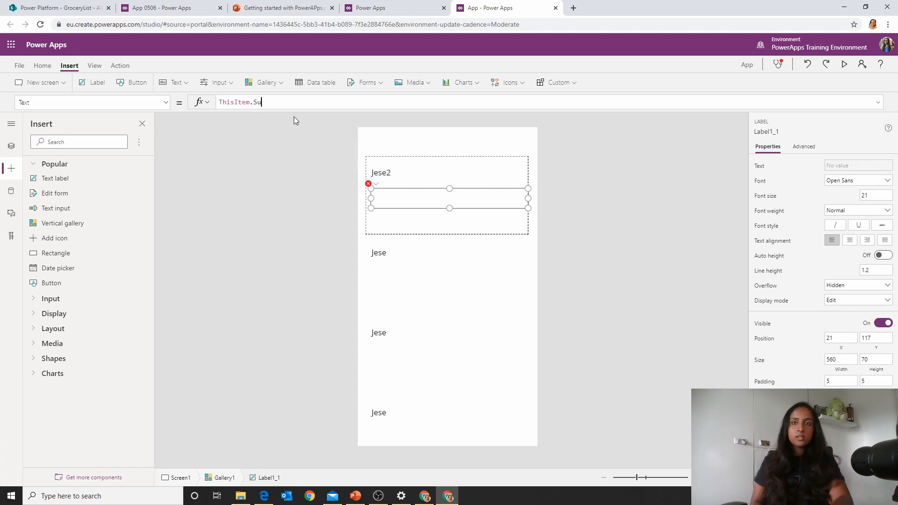
{"action": "key", "text": "BackSpace"}
{"action": "key", "text": "BackSpace"}
{"action": "scroll", "coordinate": [358, 143], "scroll_direction": "down", "scroll_amount": 5}
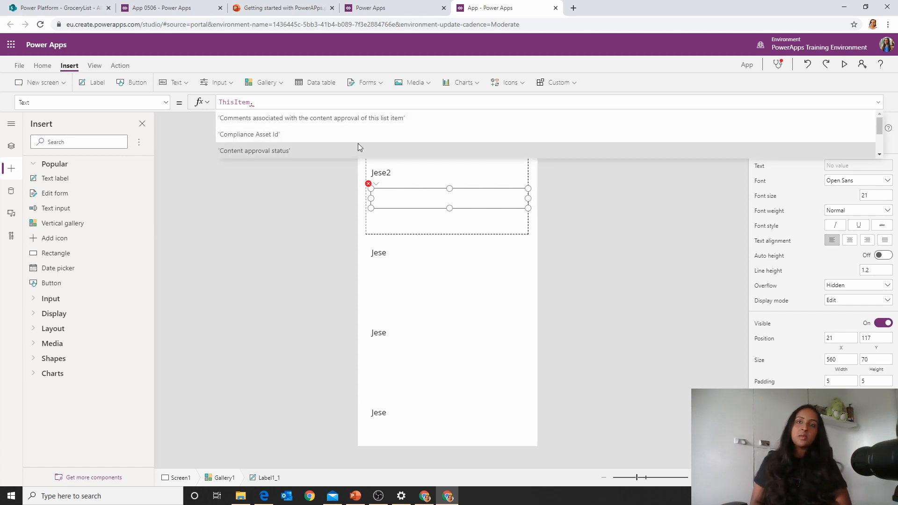
{"action": "scroll", "coordinate": [359, 143], "scroll_direction": "down", "scroll_amount": 5}
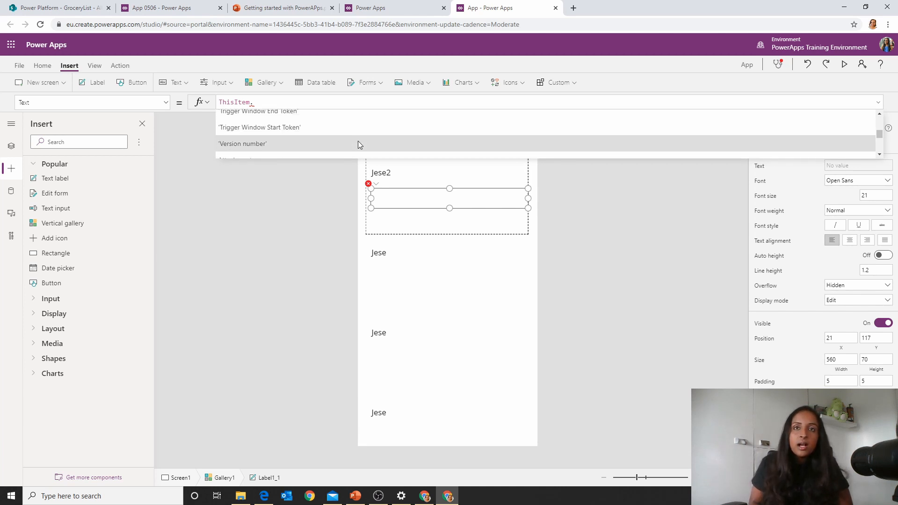
{"action": "scroll", "coordinate": [361, 138], "scroll_direction": "up", "scroll_amount": 2}
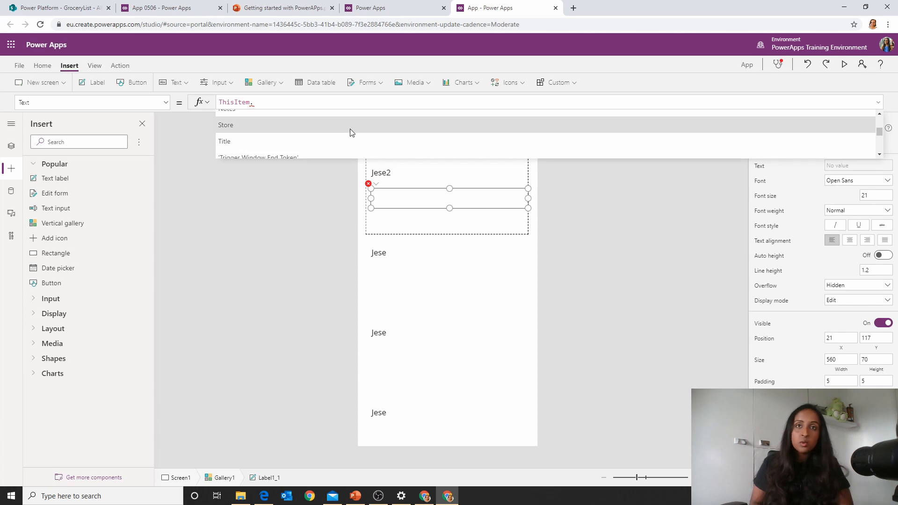
{"action": "left_click", "coordinate": [352, 139]}
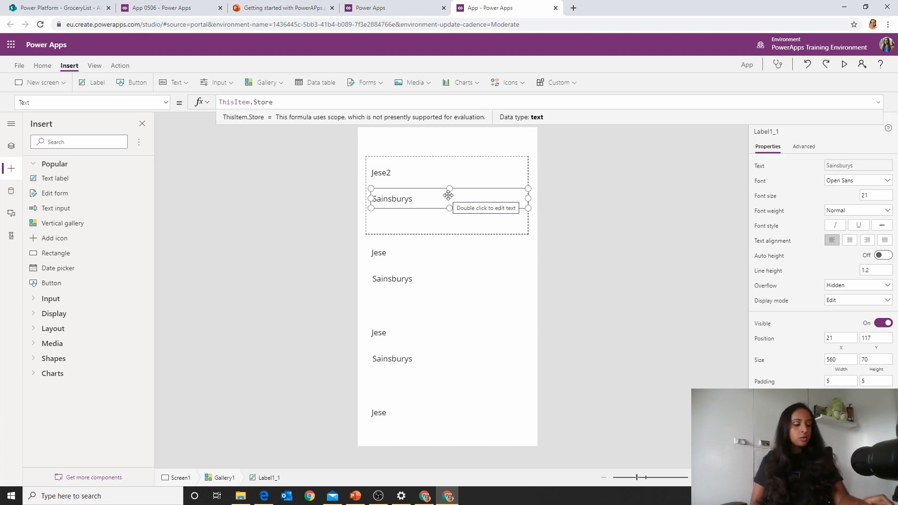
{"action": "key", "text": "ctrl+c"}
{"action": "key", "text": "ctrl+v"}
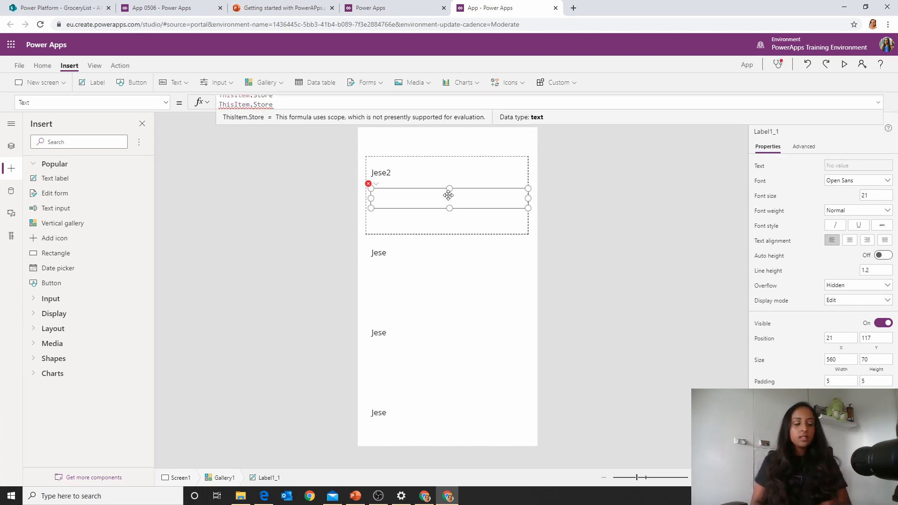
{"action": "key", "text": "ctrl+z"}
- Duplicate the store label in the item template and place the copy directly beneath it at about 21, 187
{"action": "left_click", "coordinate": [531, 227]}
{"action": "left_click", "coordinate": [456, 201]}
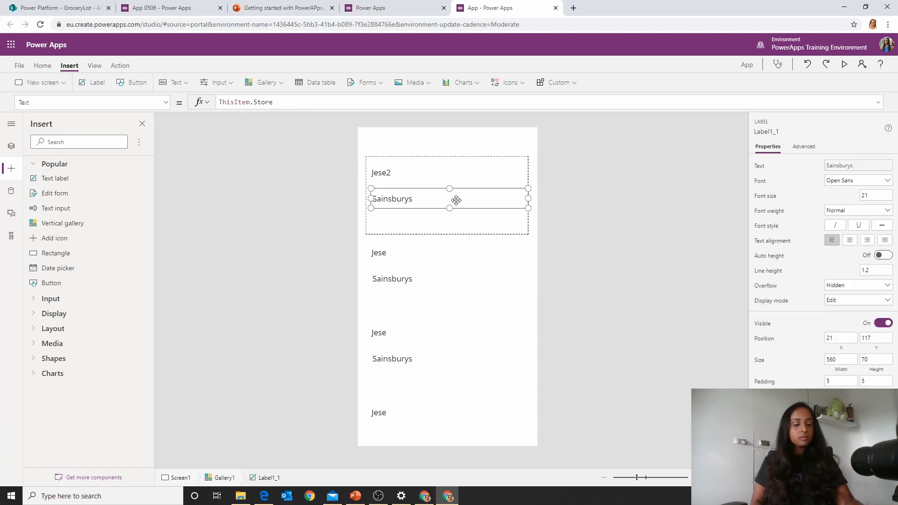
{"action": "key", "text": "ctrl+c"}
{"action": "key", "text": "ctrl+v"}
{"action": "left_click_drag", "start_coordinate": [448, 186], "coordinate": [451, 217]}
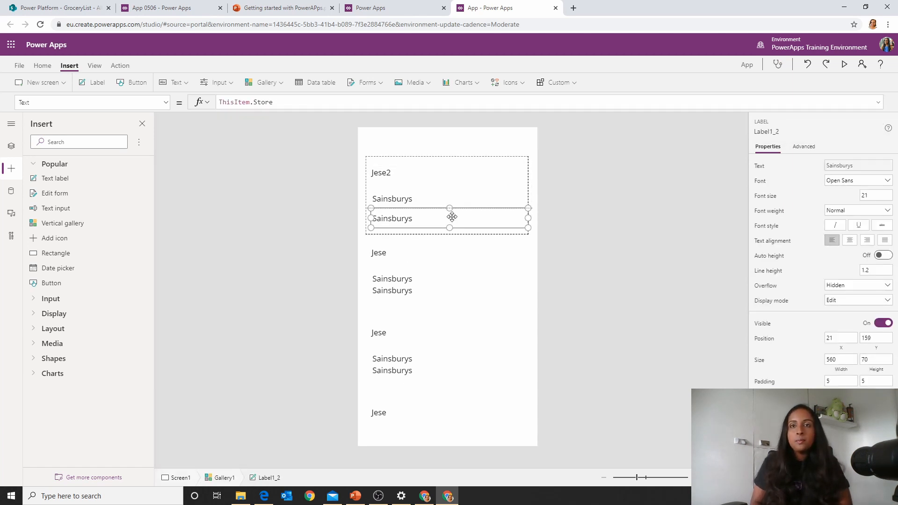
- Set the third label's text formula to ThisItem.Quantity and deselect the gallery
{"action": "double_click", "coordinate": [275, 99]}
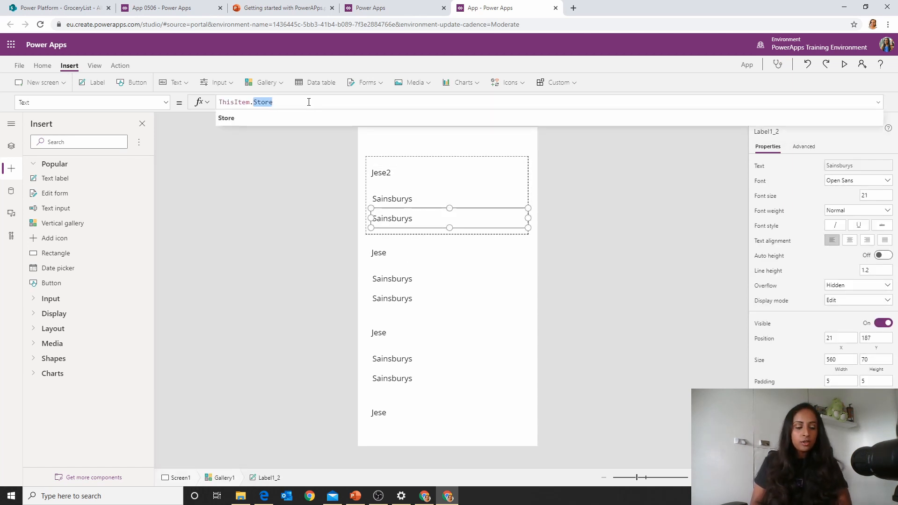
{"action": "type", "text": "qu"}
{"action": "left_click", "coordinate": [307, 123]}
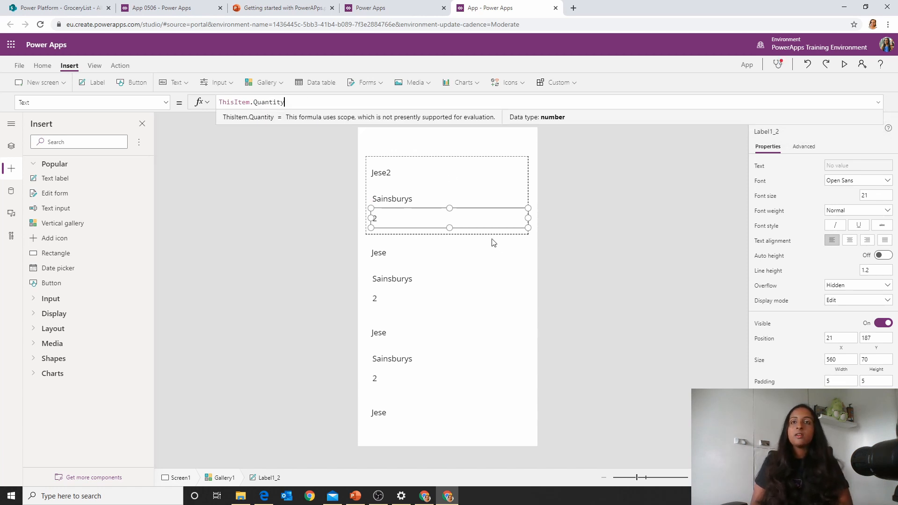
{"action": "left_click", "coordinate": [529, 171]}
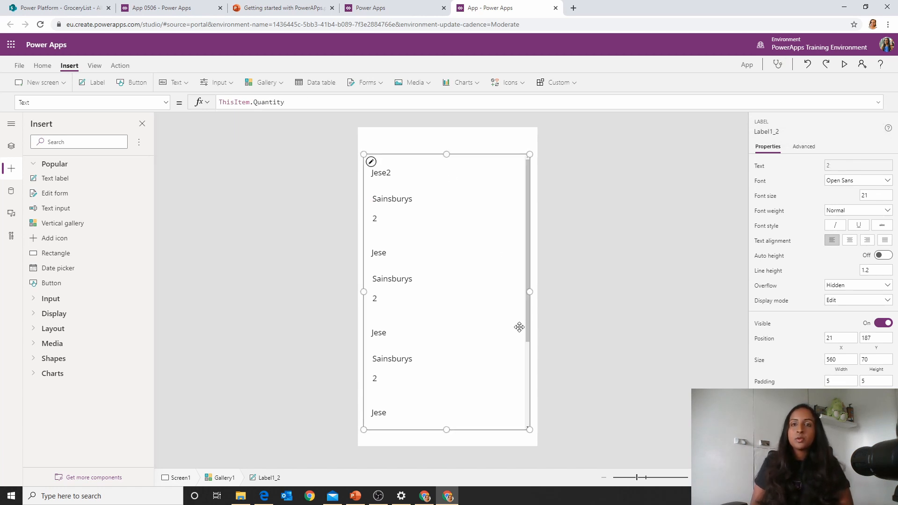
{"action": "left_click", "coordinate": [570, 173]}
- Apply the standard Aqua theme to the app
{"action": "left_click", "coordinate": [87, 68]}
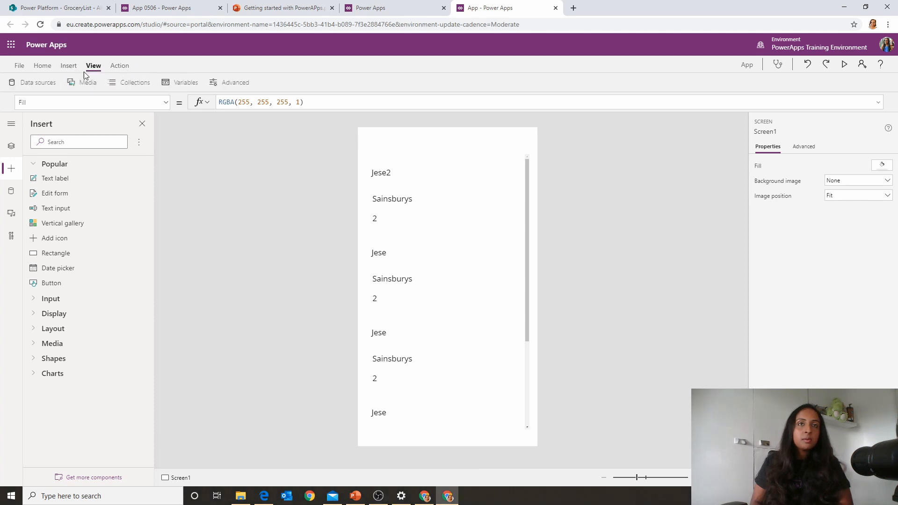
{"action": "left_click", "coordinate": [43, 66]}
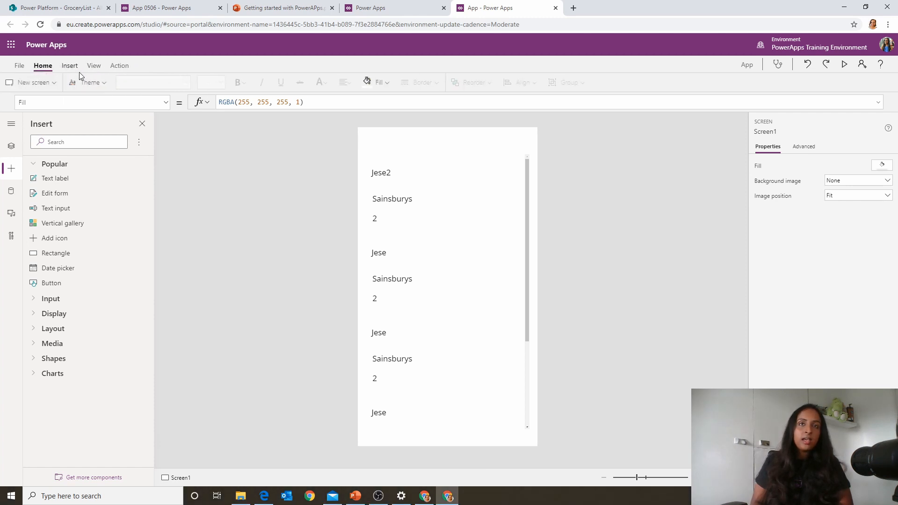
{"action": "left_click", "coordinate": [97, 83]}
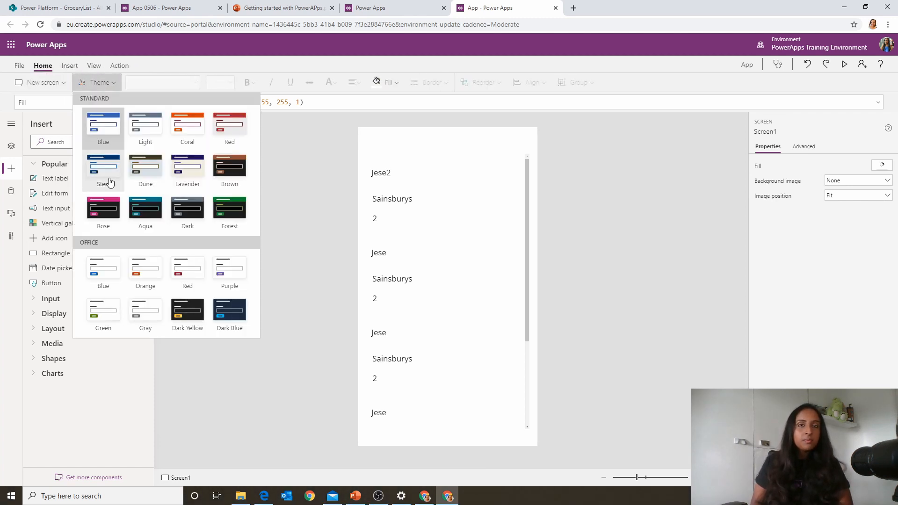
{"action": "left_click", "coordinate": [156, 216]}
- Give the gallery a border thickness of 1 and lower its upper edge to about Y 126, making it about 951 high
{"action": "left_click", "coordinate": [501, 251]}
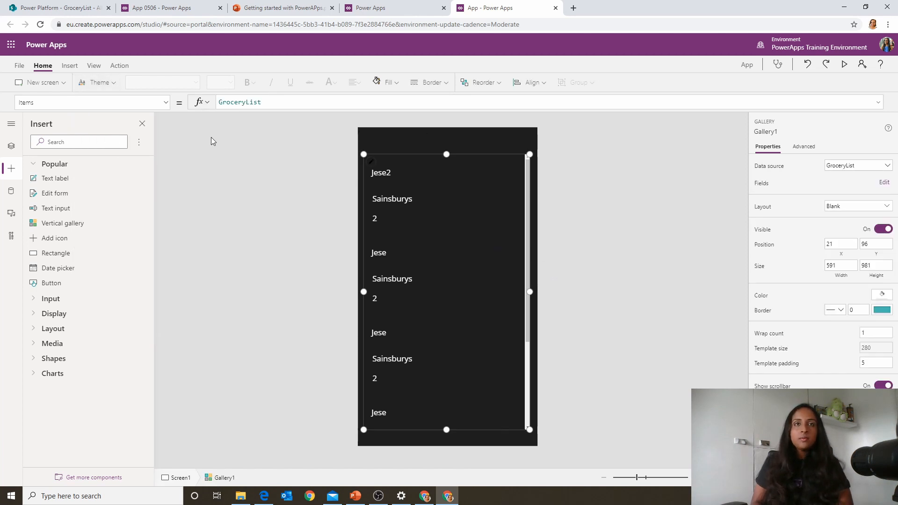
{"action": "left_click", "coordinate": [429, 83]}
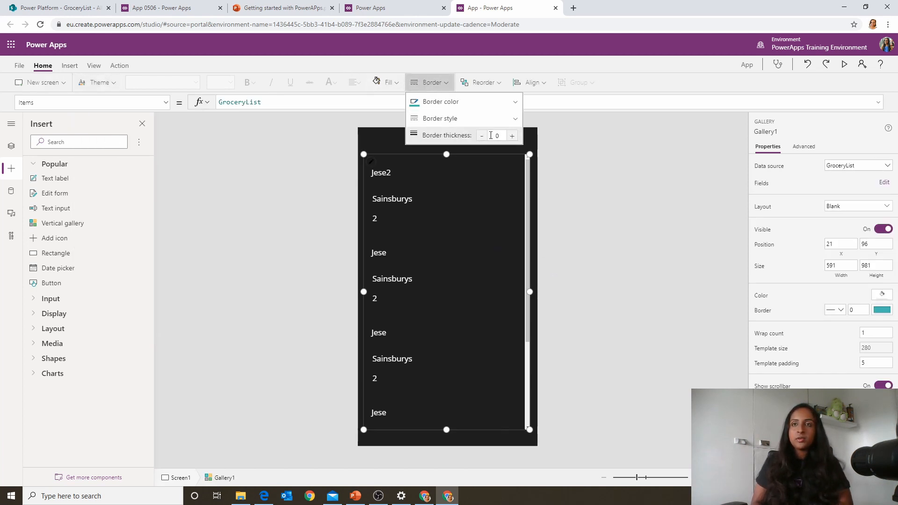
{"action": "left_click", "coordinate": [512, 136]}
{"action": "left_click_drag", "start_coordinate": [529, 154], "coordinate": [531, 163]}
{"action": "left_click", "coordinate": [558, 198]}
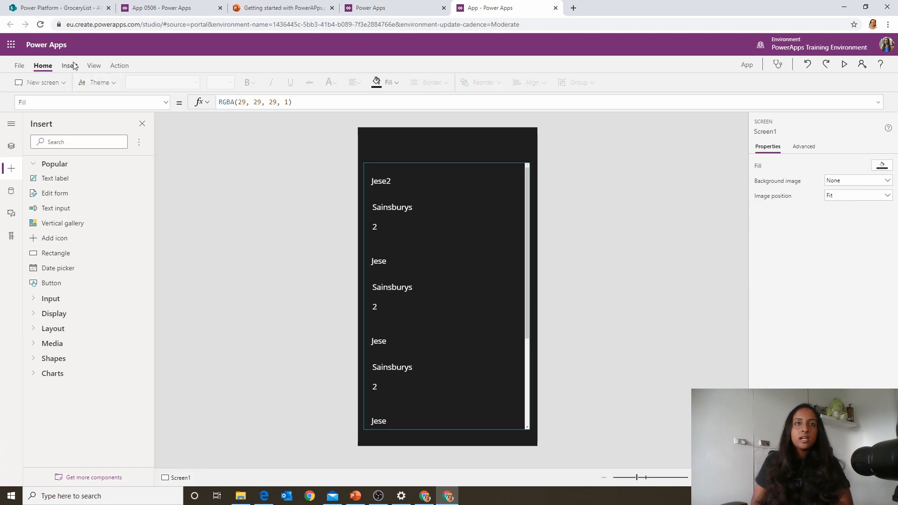
{"action": "left_click", "coordinate": [456, 170]}
{"action": "left_click", "coordinate": [470, 236]}
{"action": "left_click", "coordinate": [457, 187]}
{"action": "left_click", "coordinate": [452, 228]}
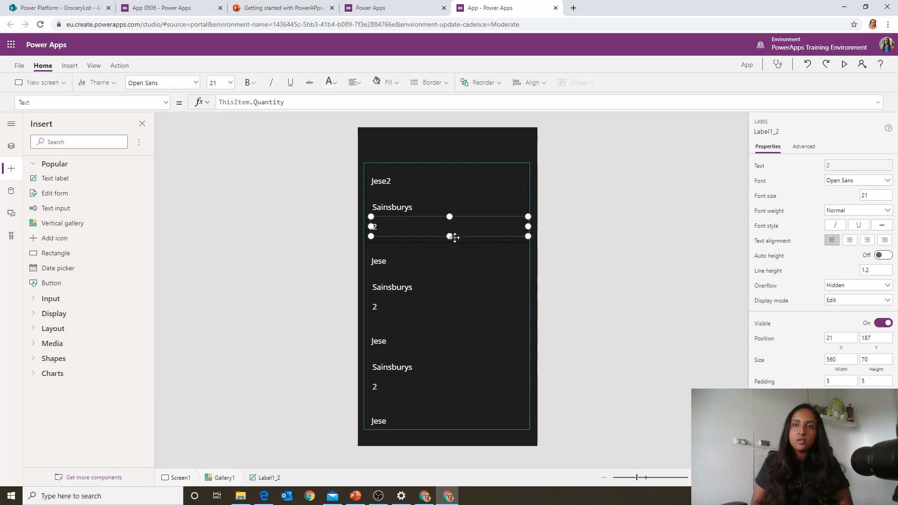
{"action": "left_click", "coordinate": [475, 198]}
{"action": "left_click", "coordinate": [487, 181]}
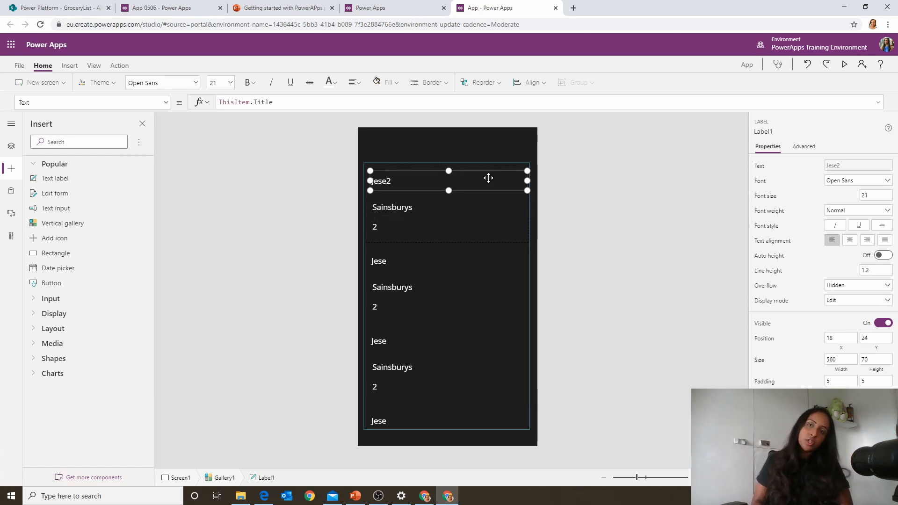
{"action": "left_click", "coordinate": [554, 198]}
- Add a pencil edit icon to the gallery's item template and move it to the far end of the title row
{"action": "left_click", "coordinate": [66, 67]}
{"action": "left_click", "coordinate": [426, 196]}
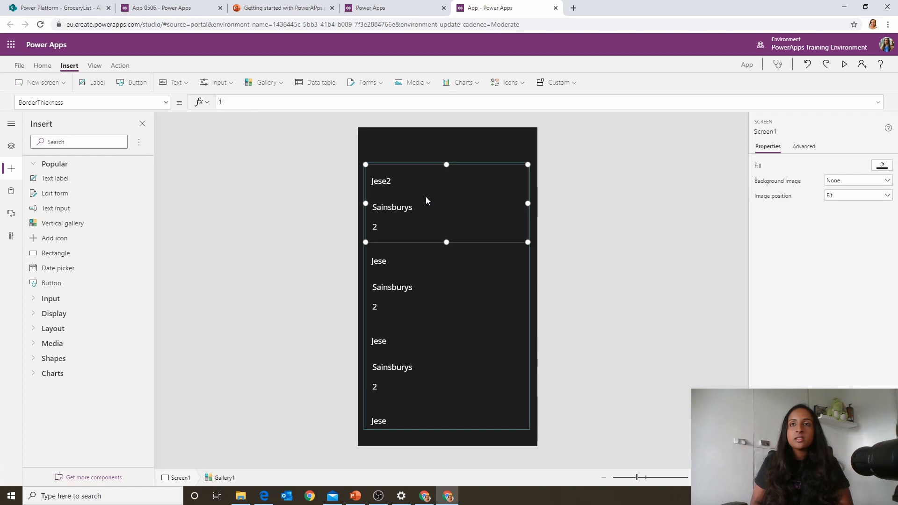
{"action": "left_click", "coordinate": [495, 85]}
{"action": "left_click", "coordinate": [516, 135]}
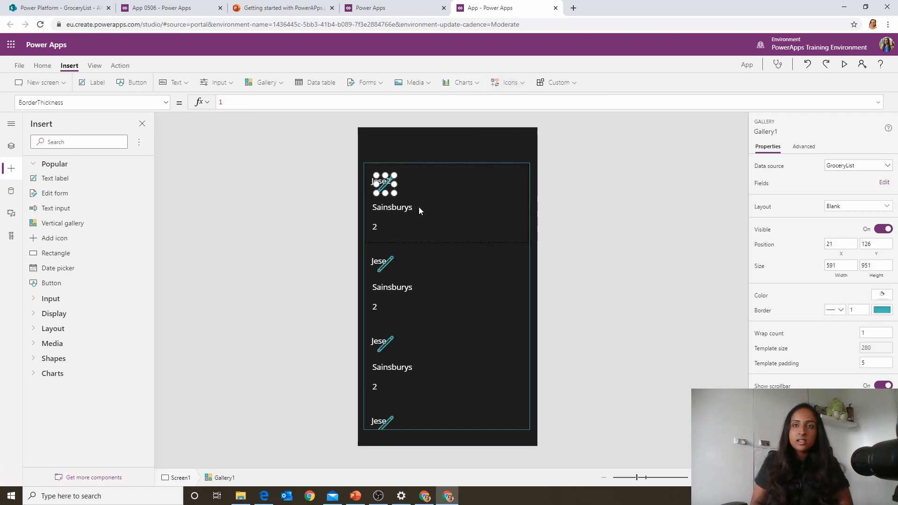
{"action": "left_click_drag", "start_coordinate": [386, 188], "coordinate": [513, 181]}
{"action": "left_click", "coordinate": [537, 274]}
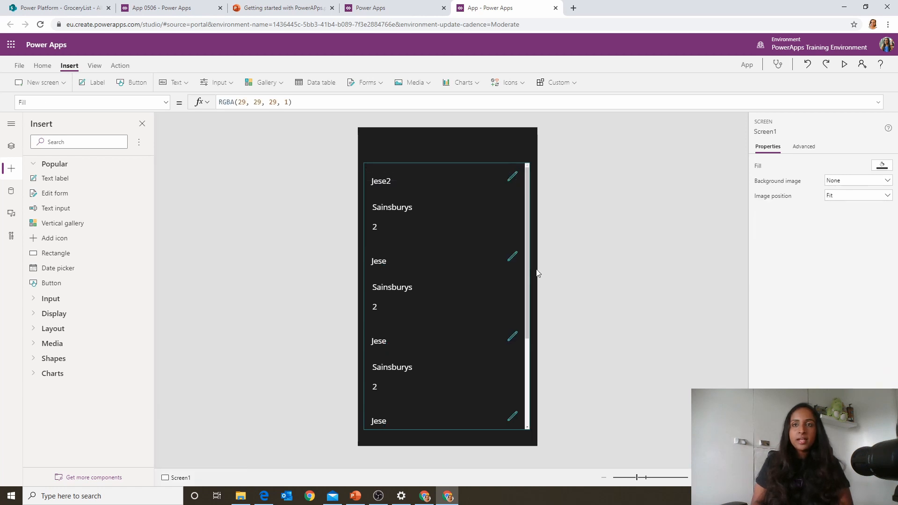
- Insert a label above the gallery on Screen1 and set its text to "Grocery List"
{"action": "left_click", "coordinate": [99, 84]}
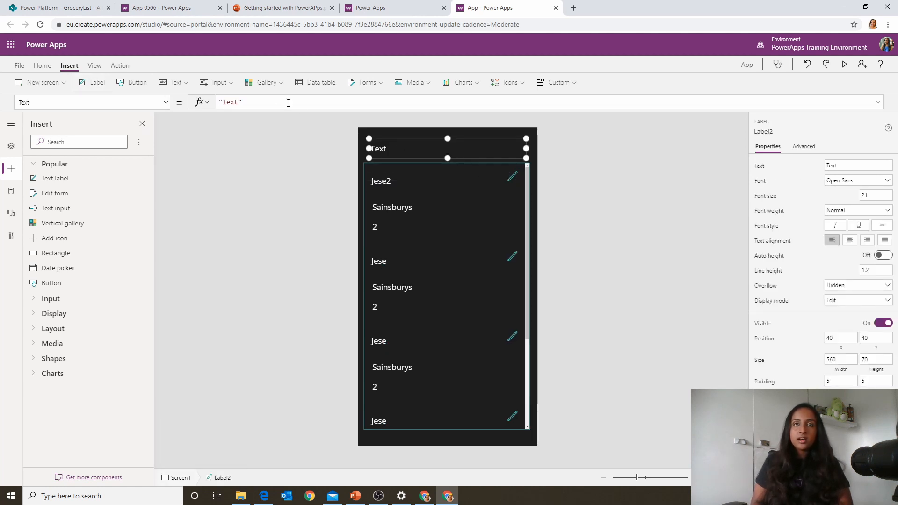
{"action": "double_click", "coordinate": [223, 102]}
{"action": "type", "text": "Grocery"}
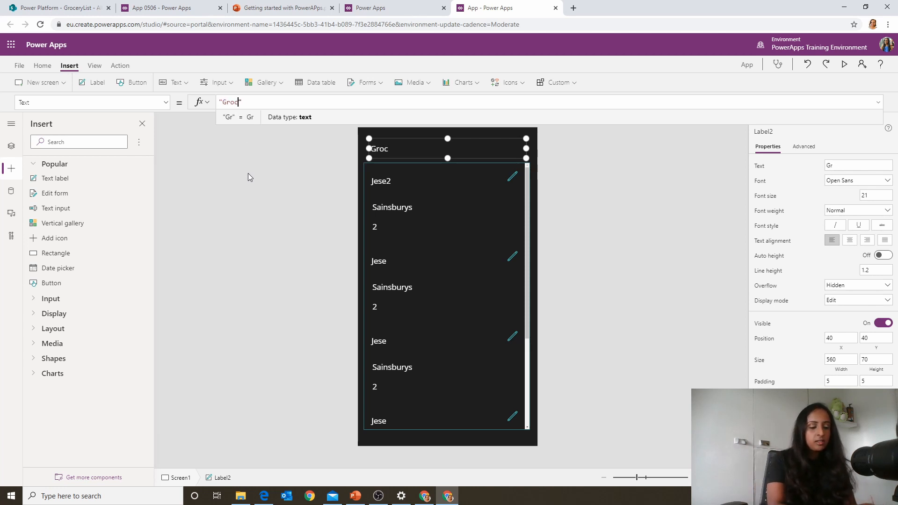
{"action": "type", "text": " List"}
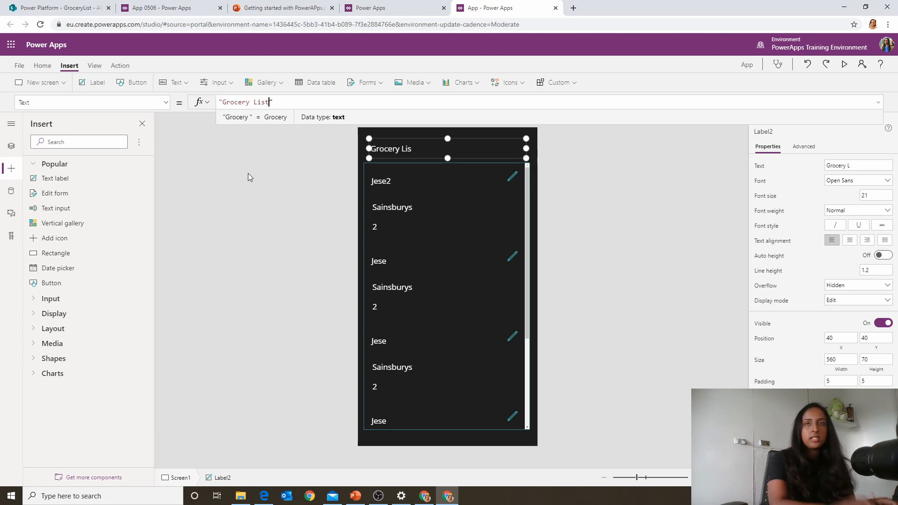
{"action": "left_click", "coordinate": [555, 282]}
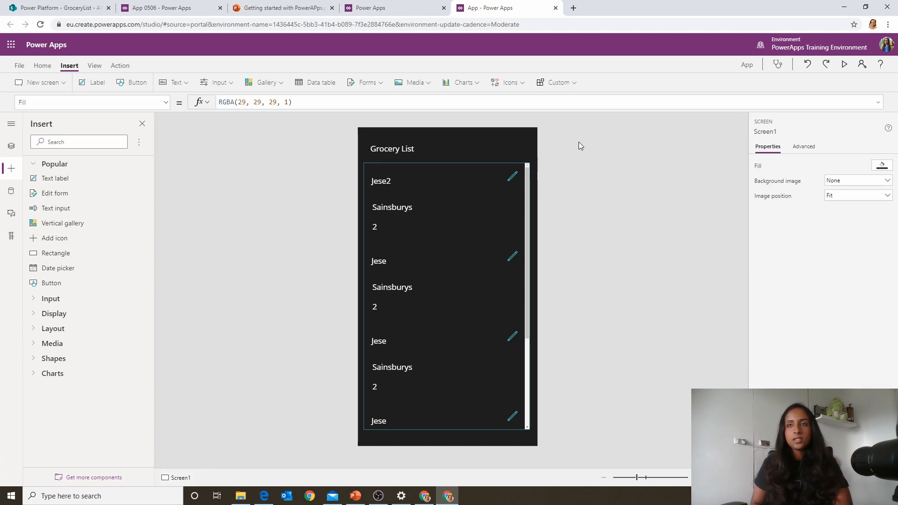
- Preview the app, look through the grocery gallery, and return to editing, dismissing the testing tip
{"action": "left_click", "coordinate": [845, 65]}
{"action": "scroll", "coordinate": [538, 301], "scroll_direction": "down", "scroll_amount": 2}
{"action": "scroll", "coordinate": [513, 277], "scroll_direction": "up", "scroll_amount": 2}
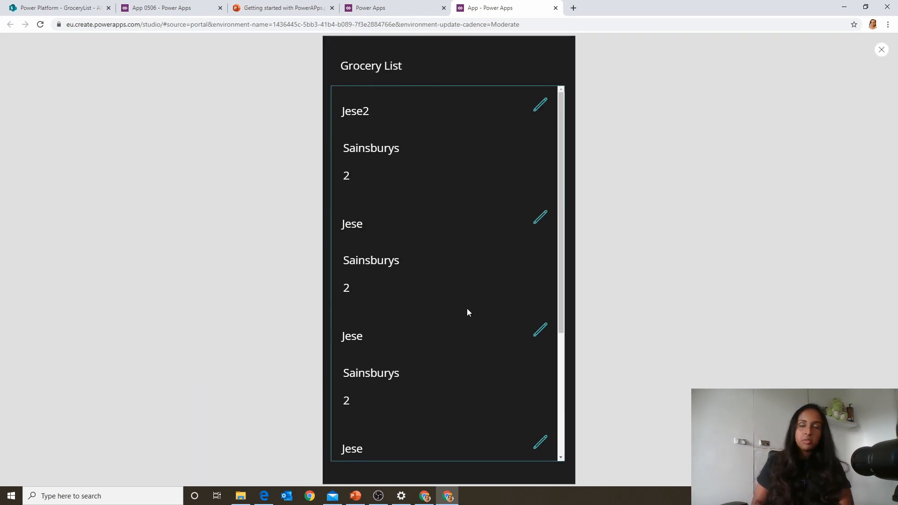
{"action": "left_click", "coordinate": [882, 50]}
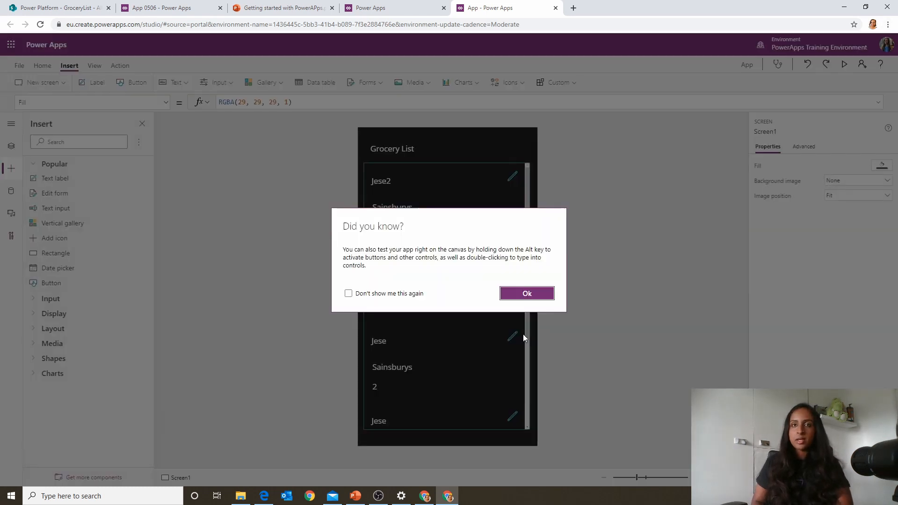
{"action": "left_click", "coordinate": [525, 293]}
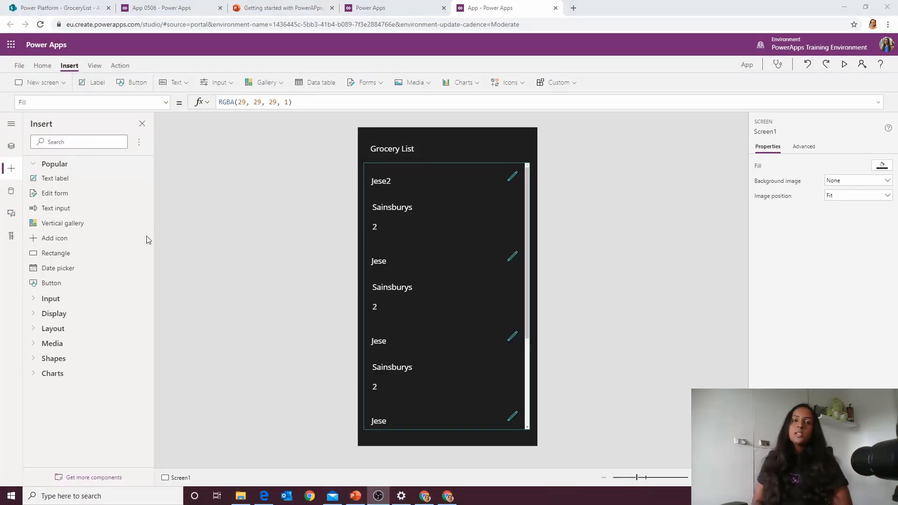
- Add a new blank screen to the app after closing the insert pane
{"action": "left_click", "coordinate": [142, 124]}
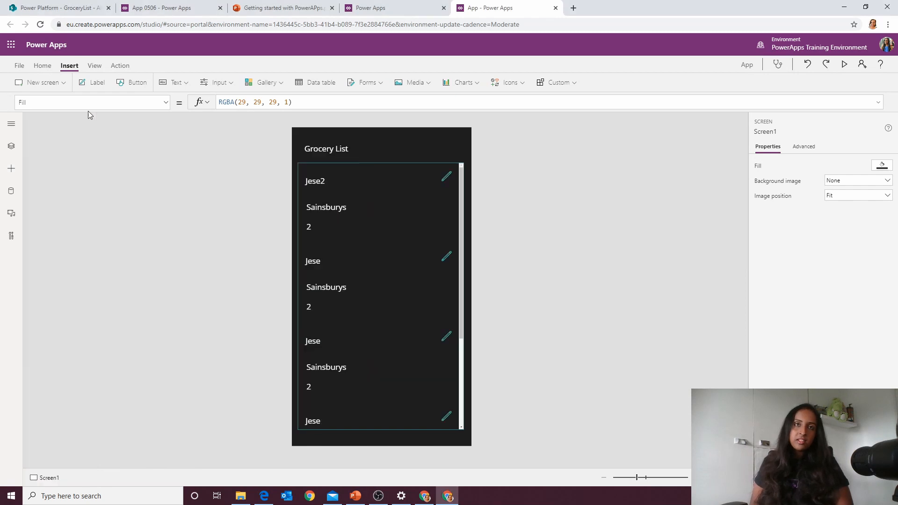
{"action": "left_click", "coordinate": [63, 84]}
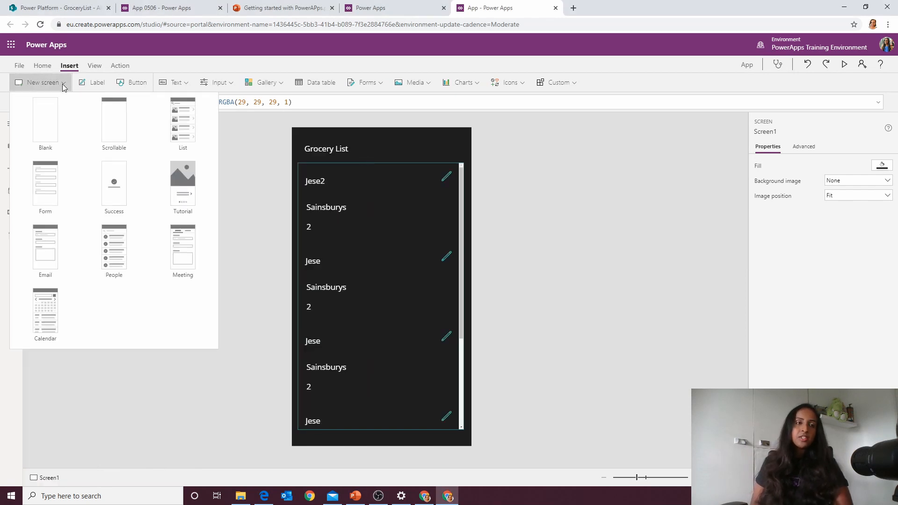
{"action": "left_click", "coordinate": [69, 114]}
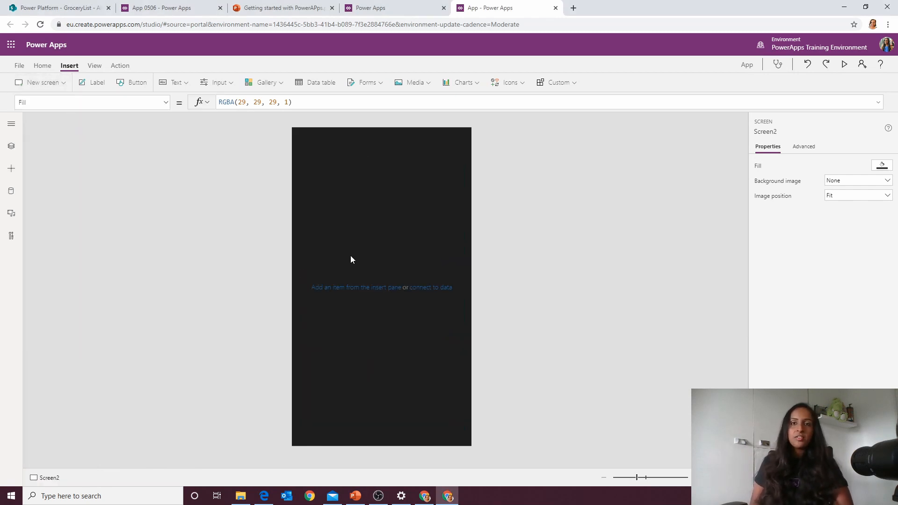
- Insert a display form on Screen2 and resize it to about 566 by 905, at about X 30, Y 99
{"action": "left_click", "coordinate": [266, 82]}
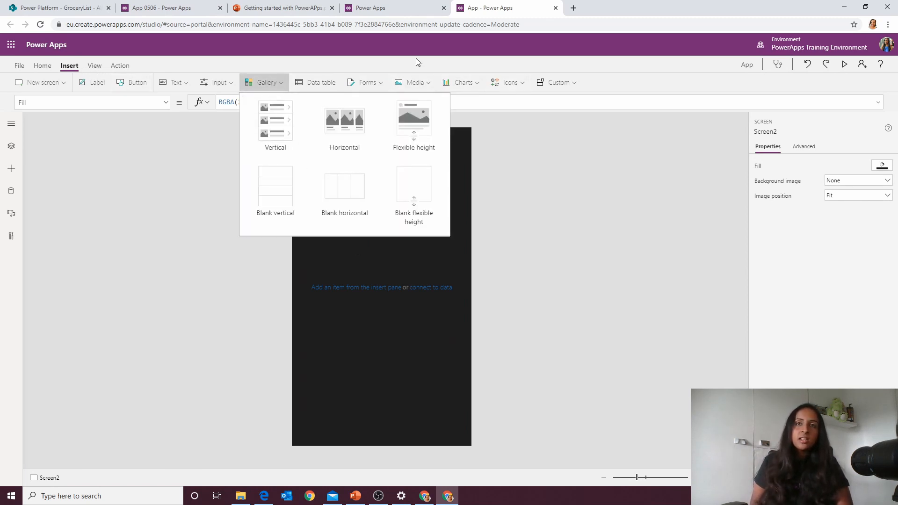
{"action": "left_click", "coordinate": [354, 83]}
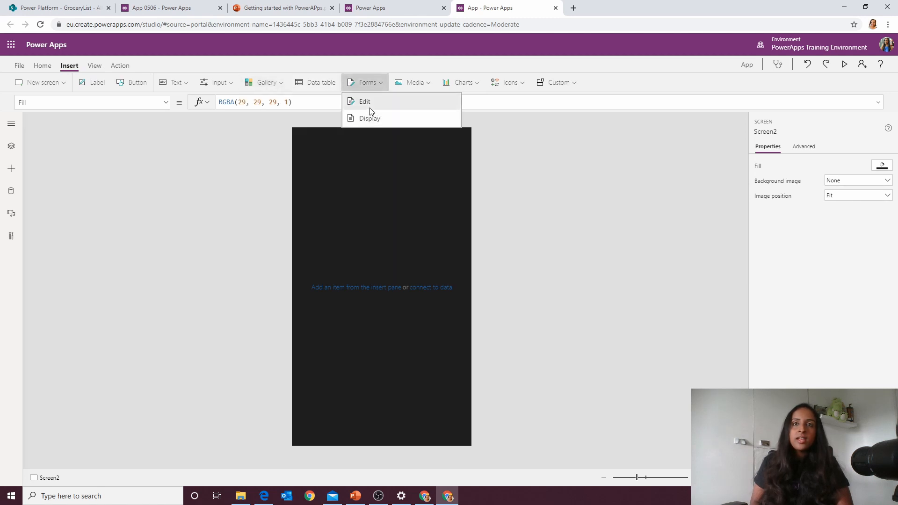
{"action": "left_click", "coordinate": [447, 243]}
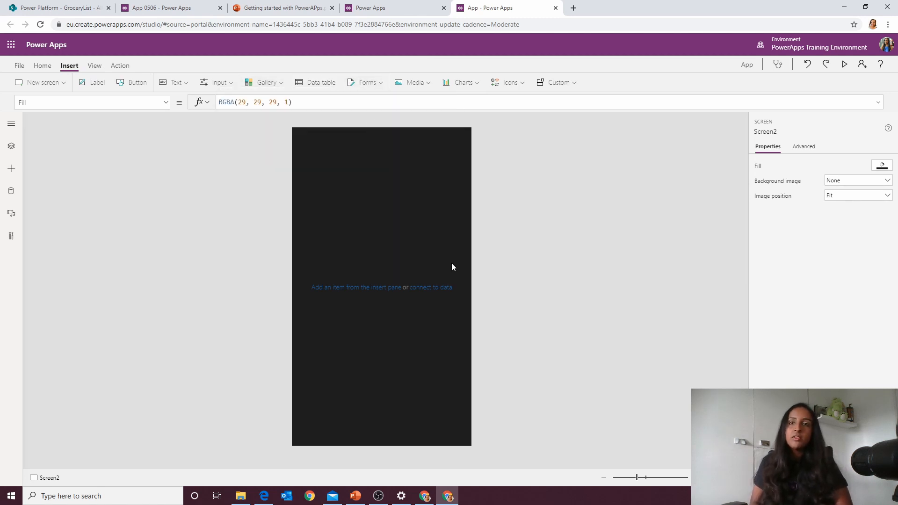
{"action": "left_click_drag", "start_coordinate": [381, 278], "coordinate": [376, 410]}
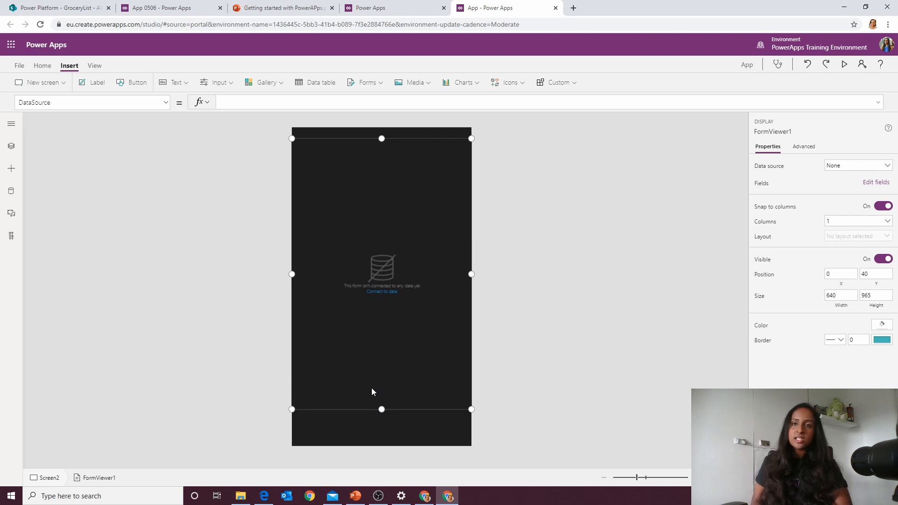
{"action": "left_click_drag", "start_coordinate": [291, 137], "coordinate": [300, 152]}
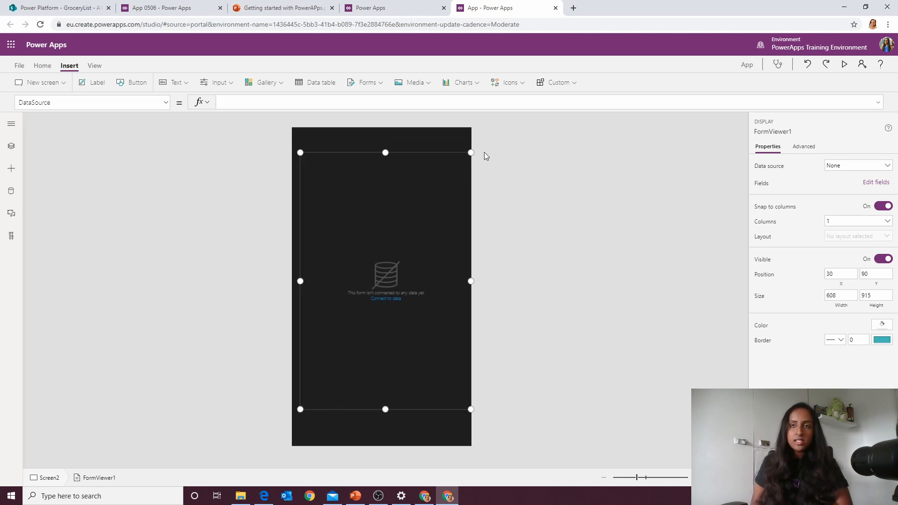
{"action": "left_click_drag", "start_coordinate": [471, 152], "coordinate": [459, 154]}
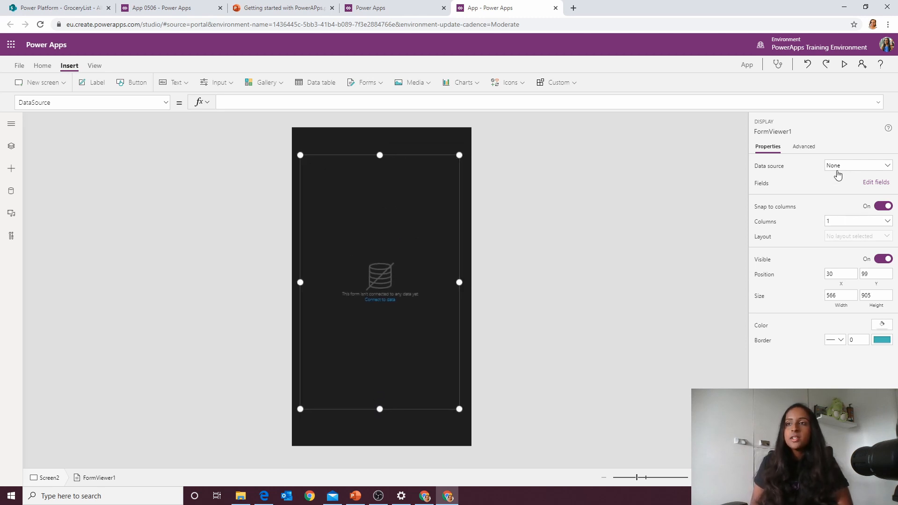
- Connect the display form to the GroceryList data source, viewing its fields, and move it down to about X 36, Y 168
{"action": "left_click", "coordinate": [851, 170]}
{"action": "left_click", "coordinate": [837, 226]}
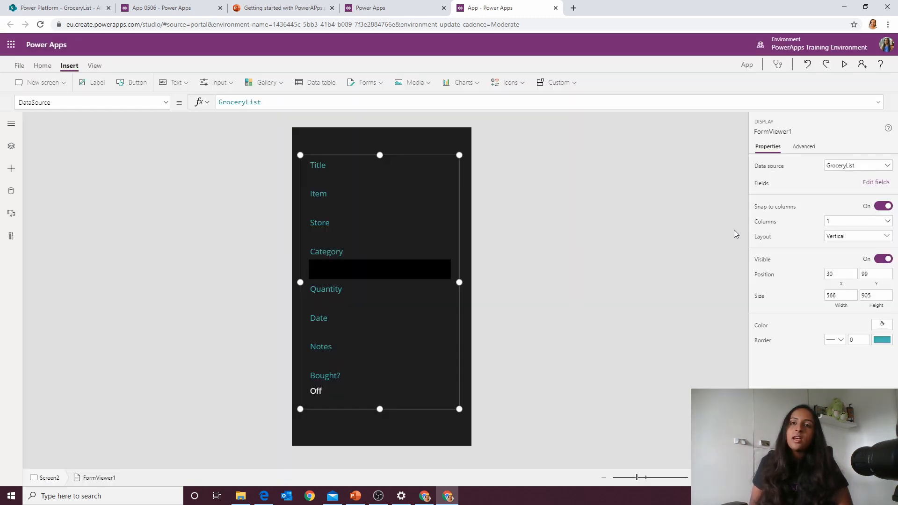
{"action": "left_click", "coordinate": [874, 182]}
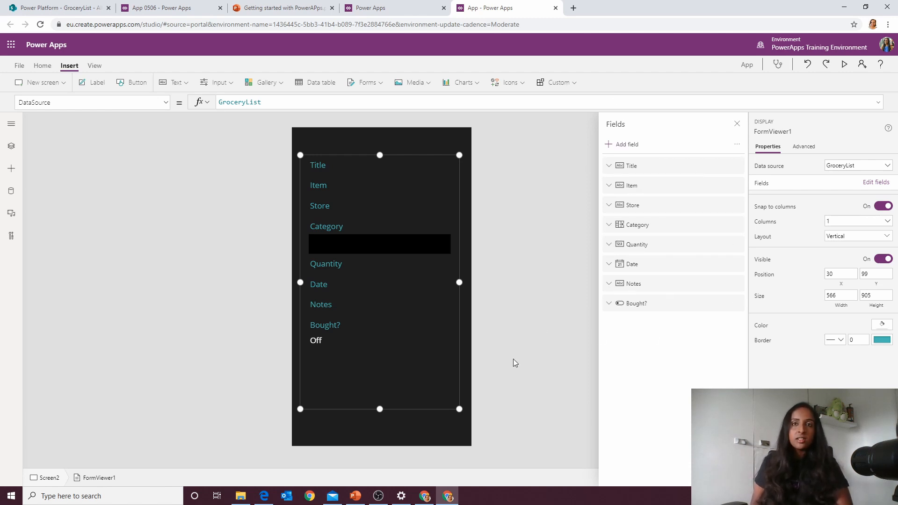
{"action": "left_click_drag", "start_coordinate": [414, 153], "coordinate": [415, 173]}
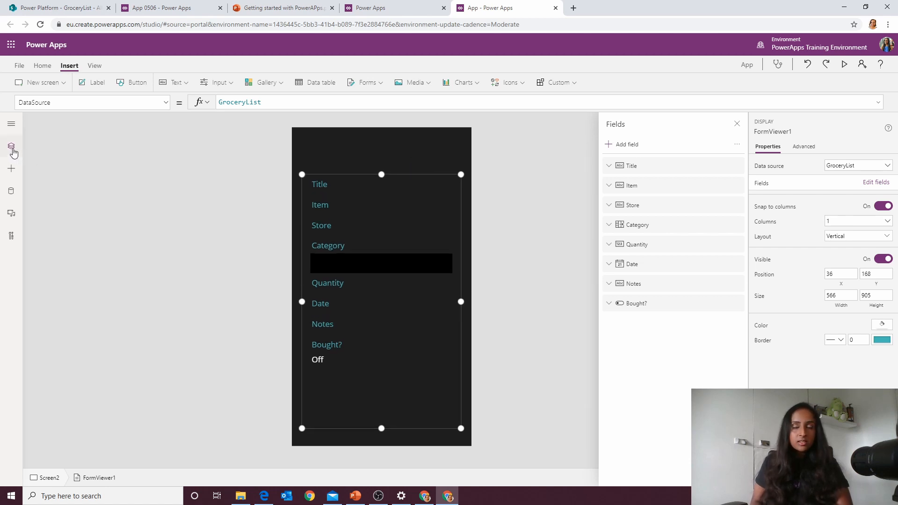
- Check the gallery's name on Screen1 and set the Item property of Screen2's display form to Gallery1.Selected
{"action": "left_click", "coordinate": [11, 148]}
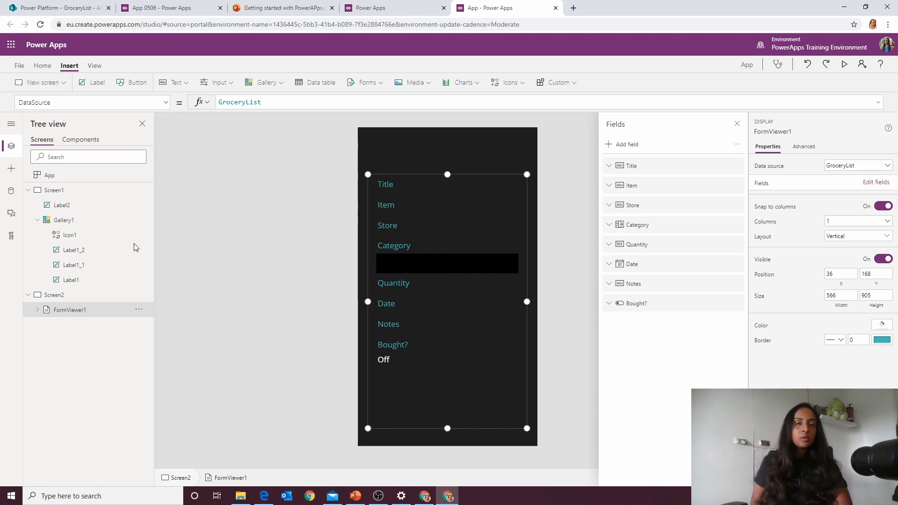
{"action": "left_click", "coordinate": [78, 193]}
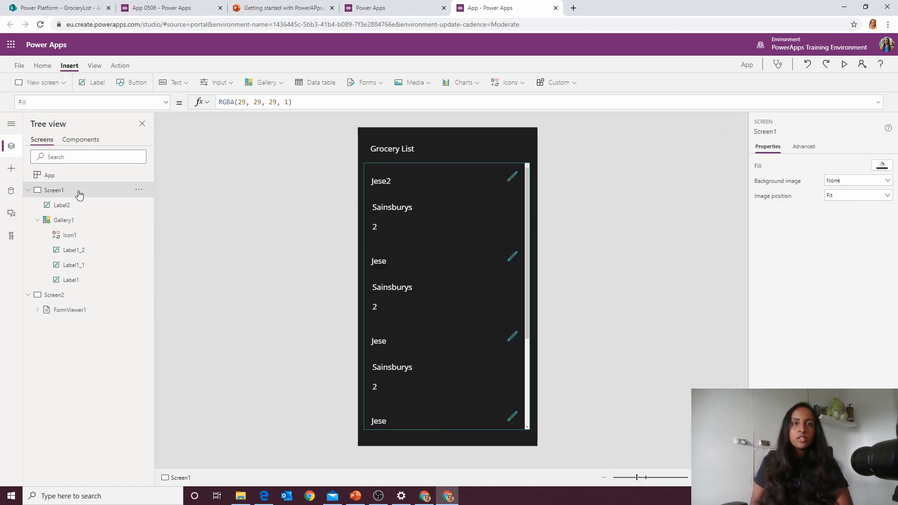
{"action": "double_click", "coordinate": [91, 226]}
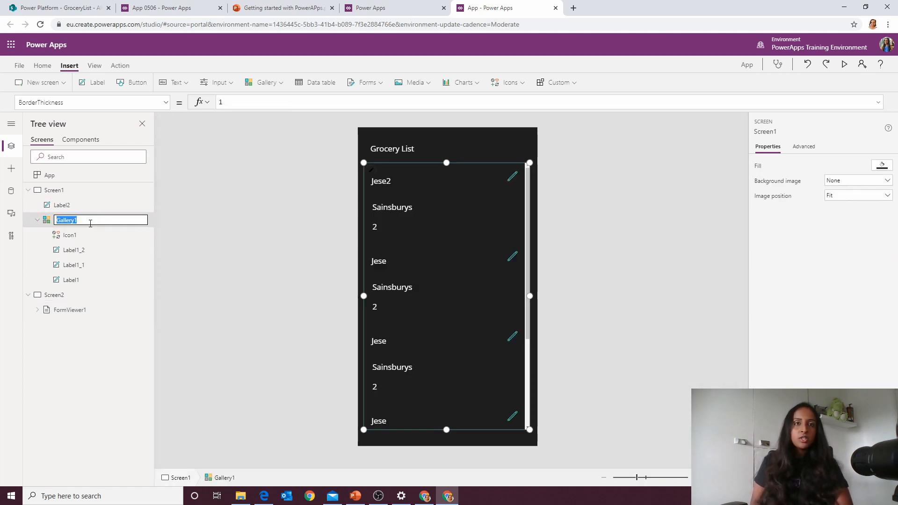
{"action": "left_click", "coordinate": [80, 295]}
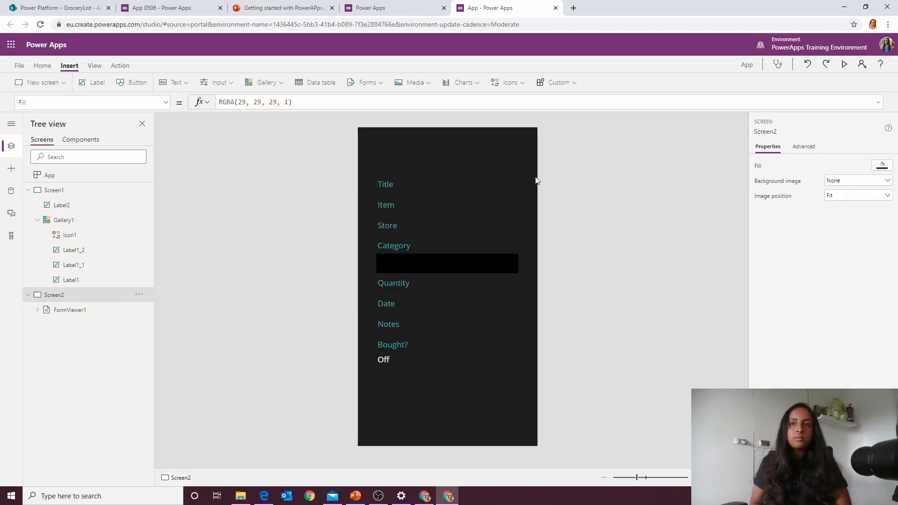
{"action": "left_click", "coordinate": [465, 292]}
{"action": "left_click", "coordinate": [476, 427]}
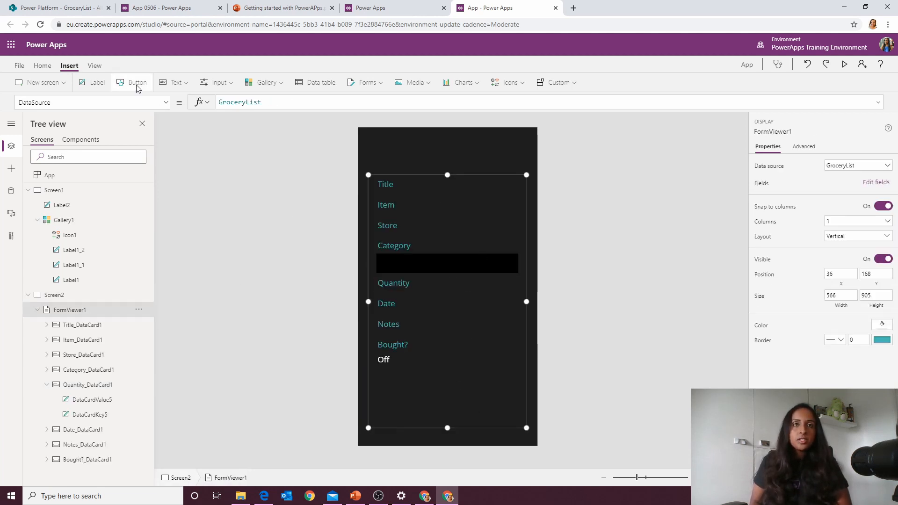
{"action": "left_click", "coordinate": [166, 102]}
{"action": "left_click", "coordinate": [85, 238]}
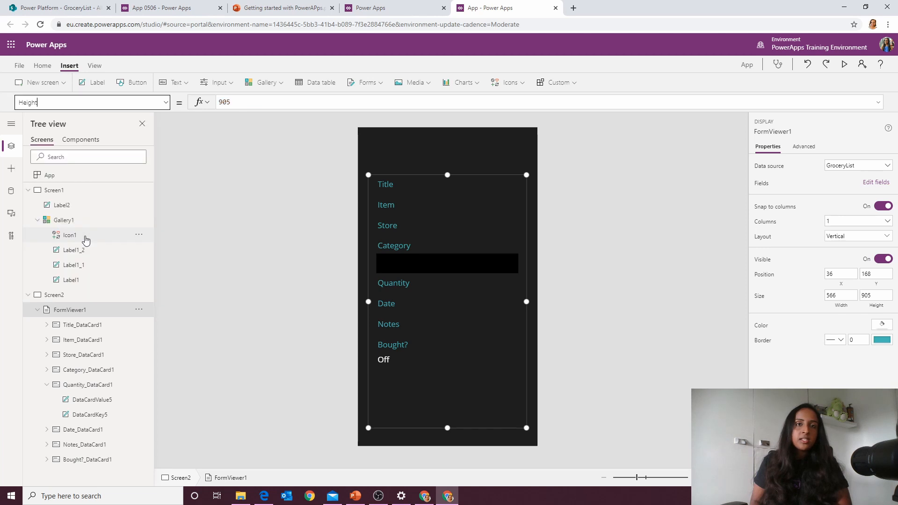
{"action": "left_click", "coordinate": [168, 104]}
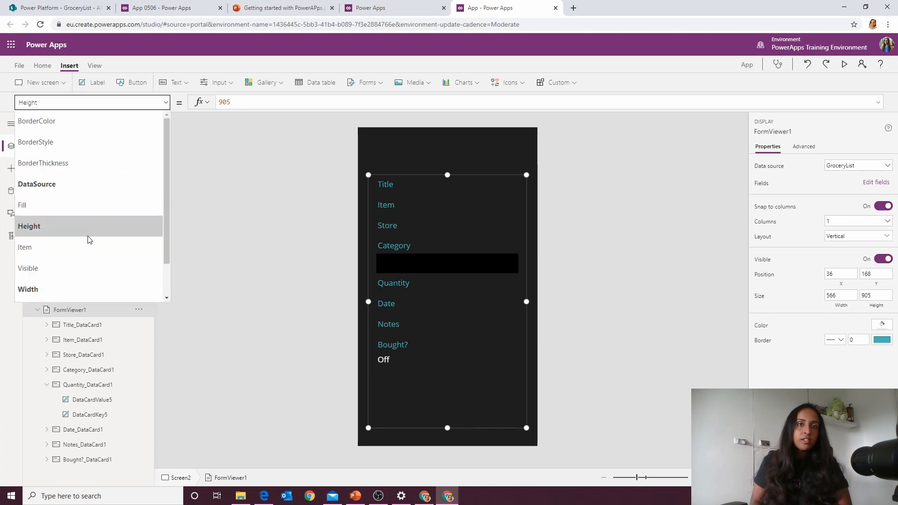
{"action": "left_click", "coordinate": [80, 248]}
{"action": "type", "text": "Gallery1."}
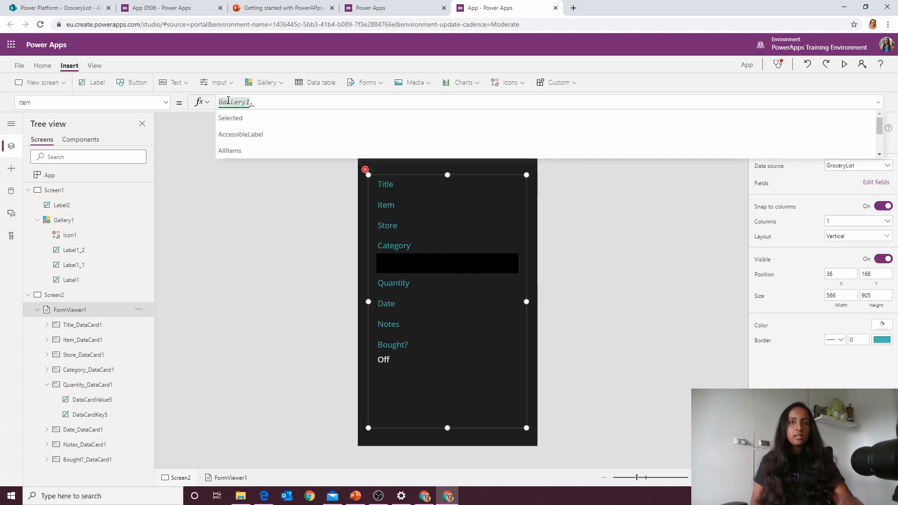
{"action": "left_click", "coordinate": [237, 121]}
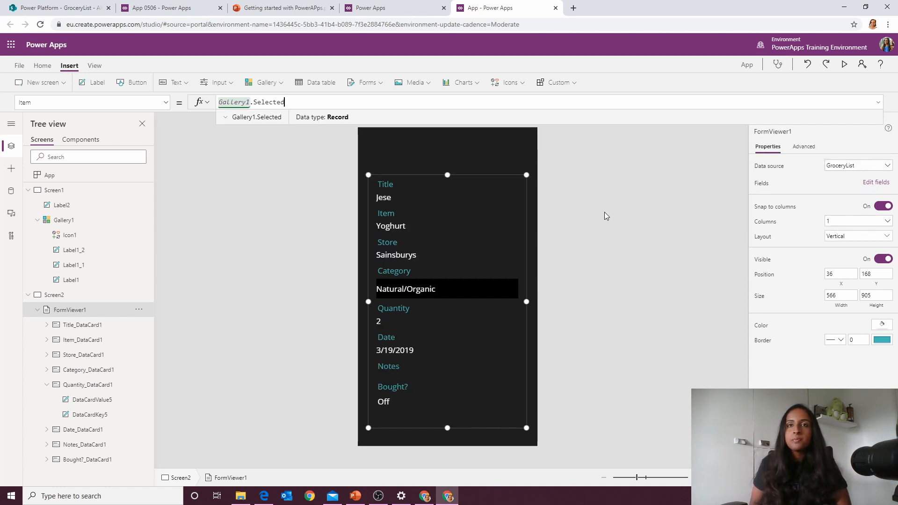
{"action": "left_click", "coordinate": [71, 192]}
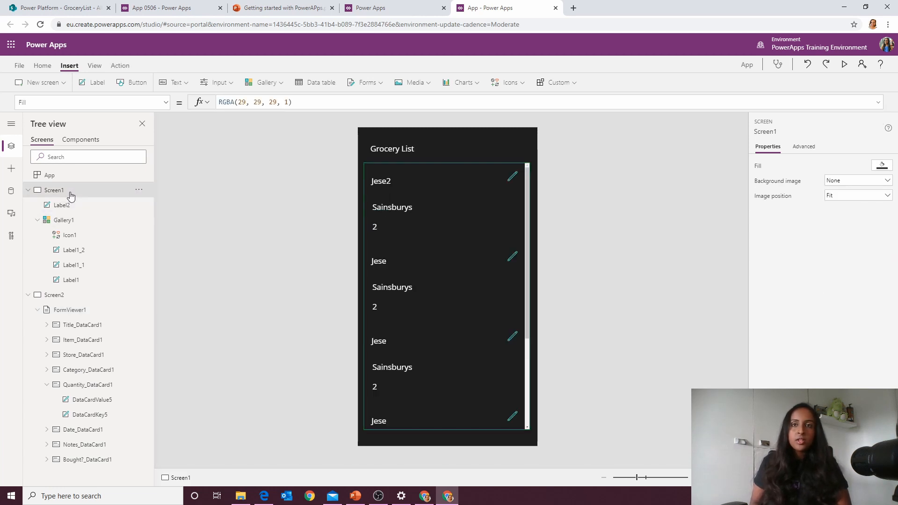
{"action": "left_click", "coordinate": [512, 177]}
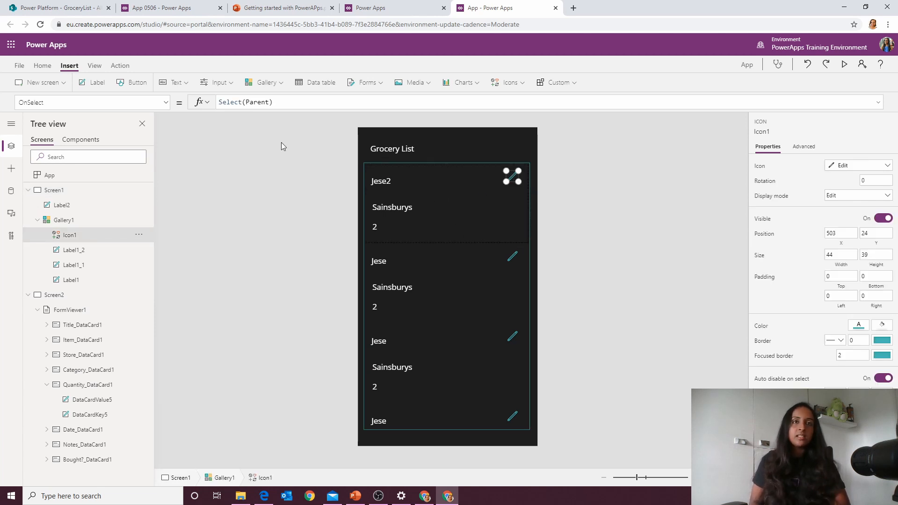
{"action": "left_click_drag", "start_coordinate": [287, 99], "coordinate": [218, 101]}
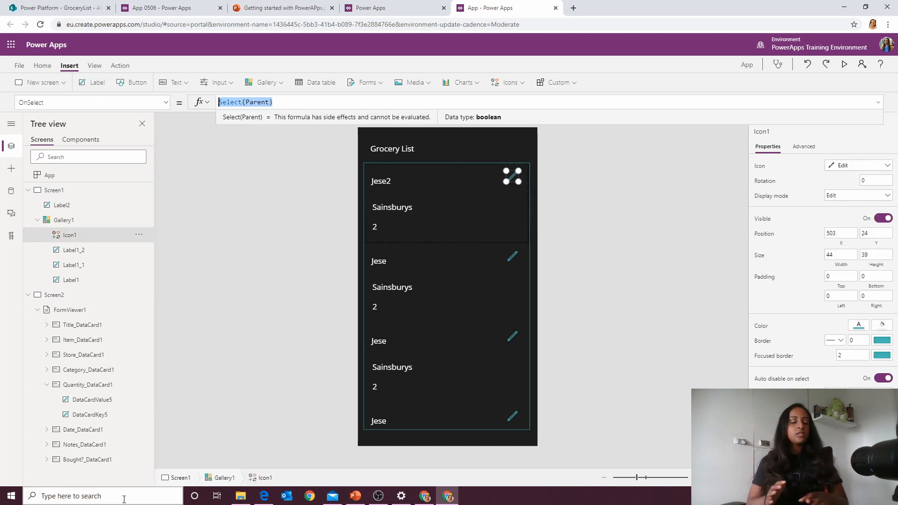
{"action": "type", "text": "Naviga"}
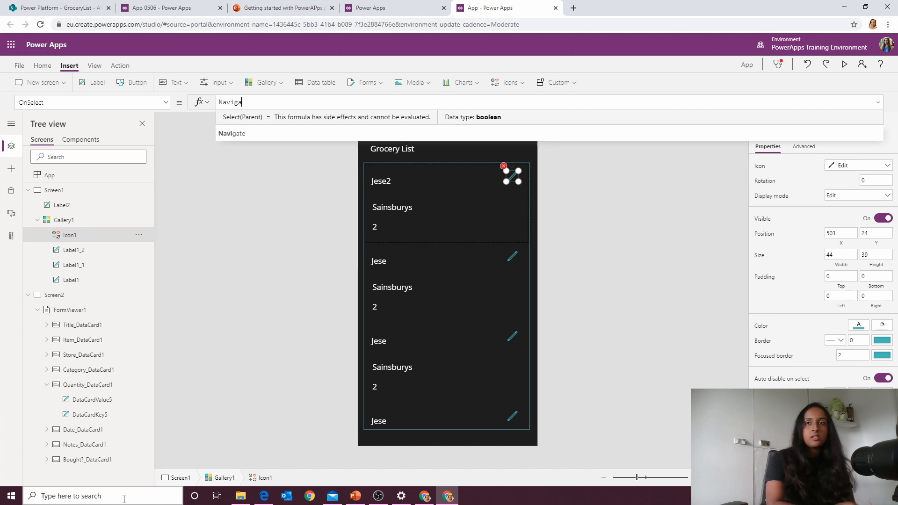
{"action": "type", "text": "te("}
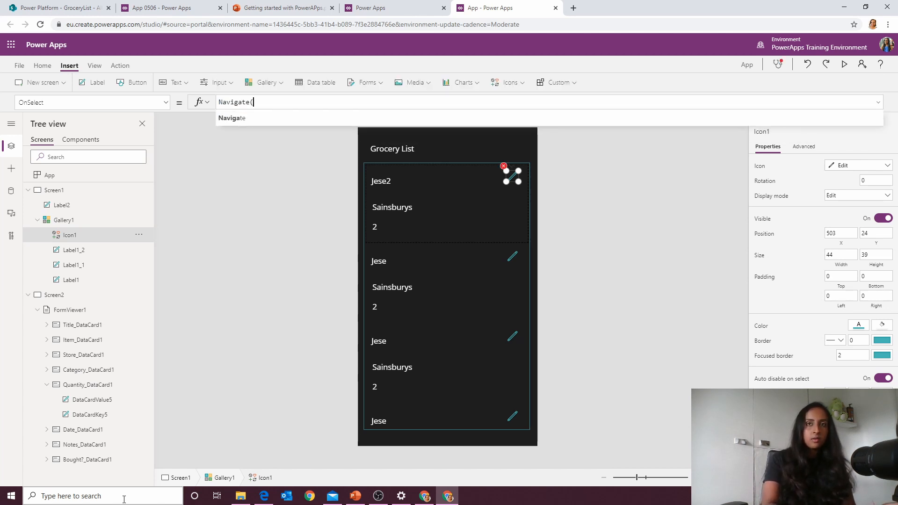
{"action": "type", "text": "scree"}
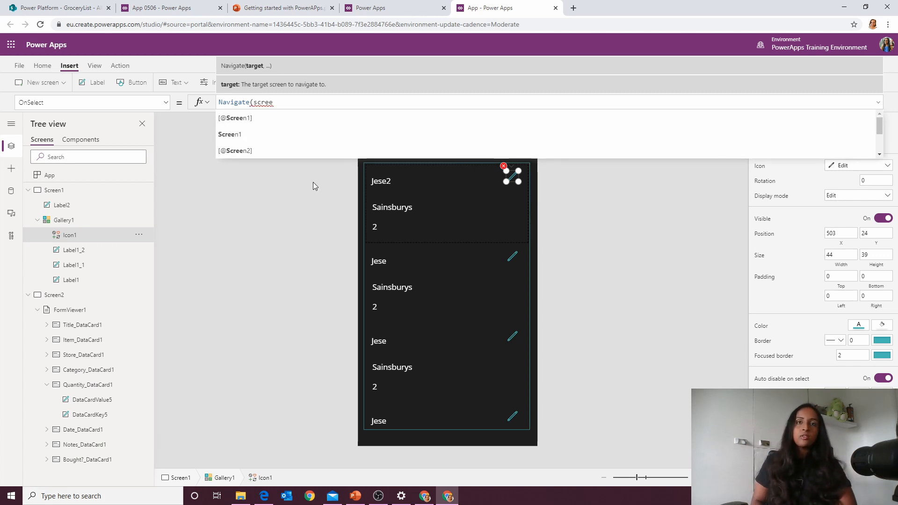
{"action": "left_click", "coordinate": [310, 150]}
{"action": "type", "text": ")"}
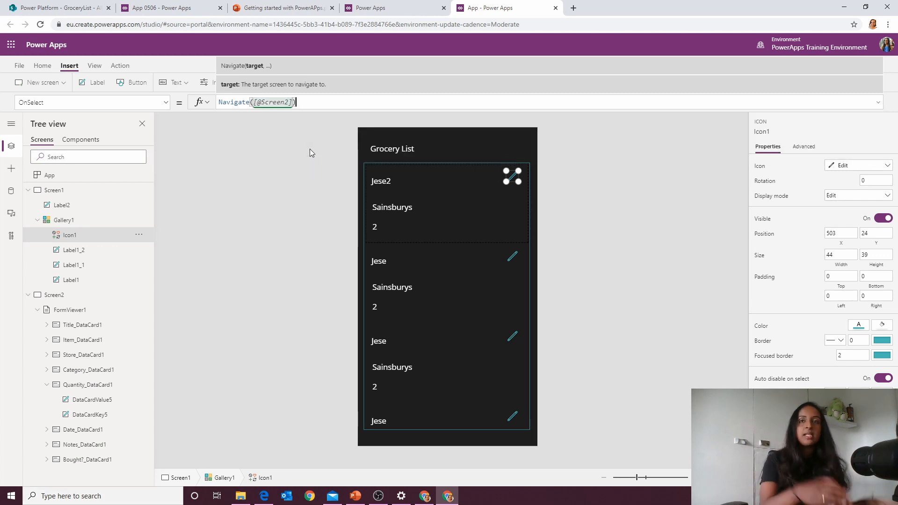
- Preview the app, open the last grocery item's details with its edit icon, and return to editing, dismissing the testing tip
{"action": "left_click", "coordinate": [845, 64]}
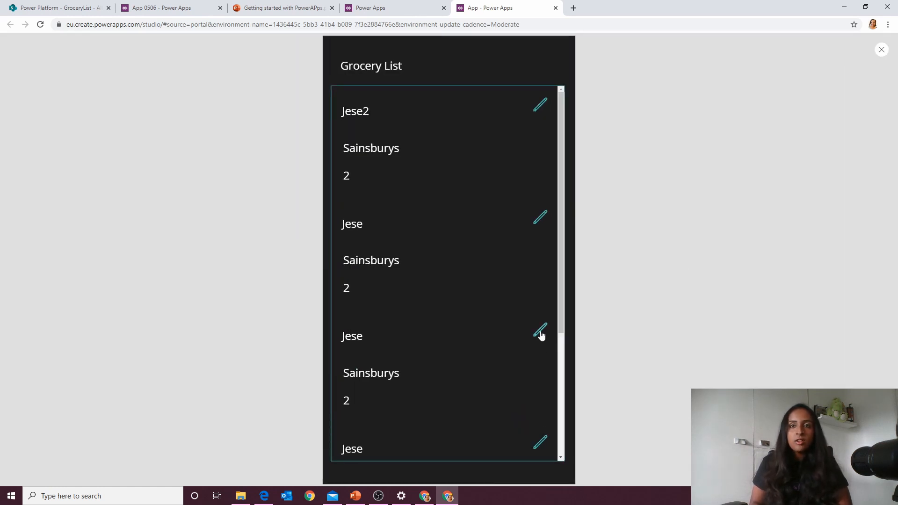
{"action": "scroll", "coordinate": [540, 336], "scroll_direction": "down", "scroll_amount": 5}
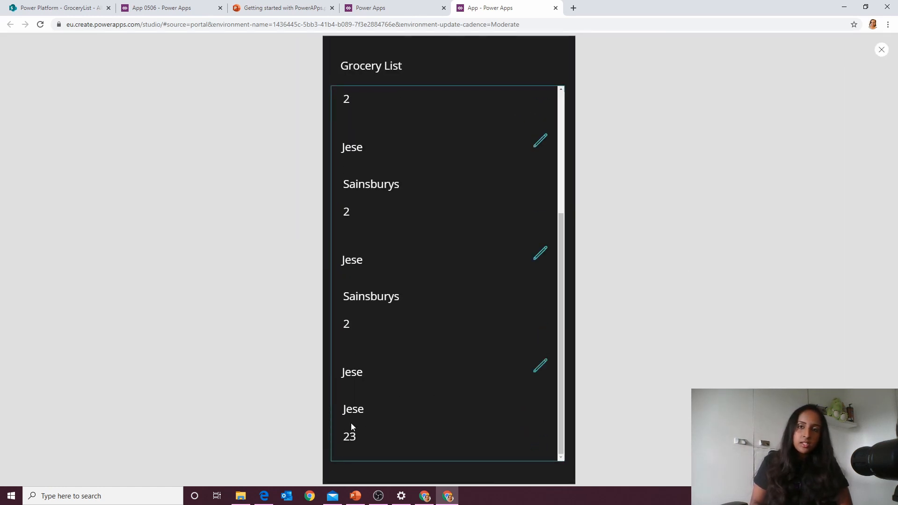
{"action": "left_click", "coordinate": [539, 370]}
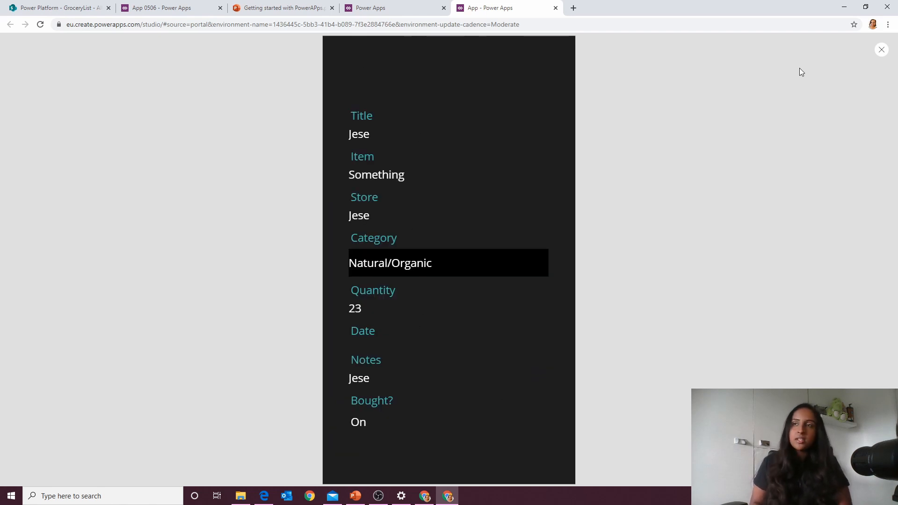
{"action": "left_click", "coordinate": [881, 51]}
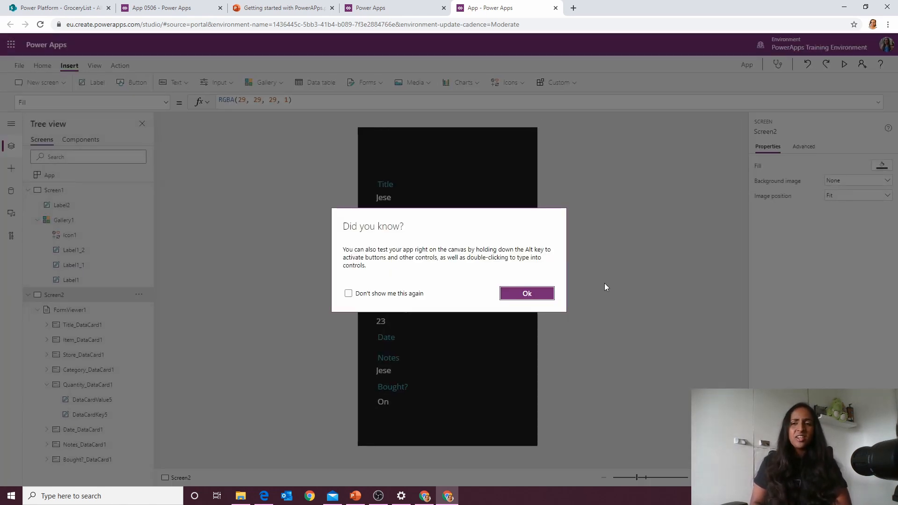
{"action": "left_click", "coordinate": [513, 299]}
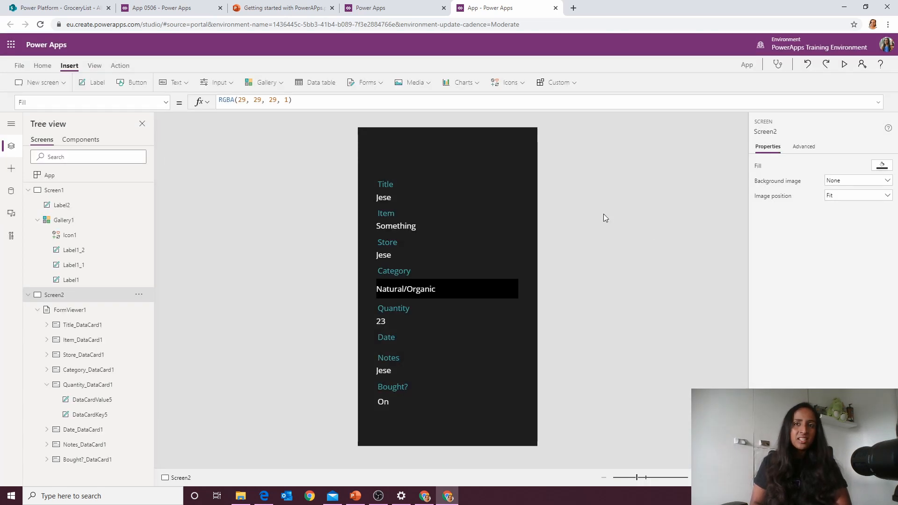
- Insert a button above Screen2's display form at about X 159, Y 57, and set its OnSelect formula to Back()
{"action": "left_click", "coordinate": [142, 84]}
{"action": "left_click_drag", "start_coordinate": [379, 139], "coordinate": [412, 143]}
{"action": "left_click", "coordinate": [297, 102]}
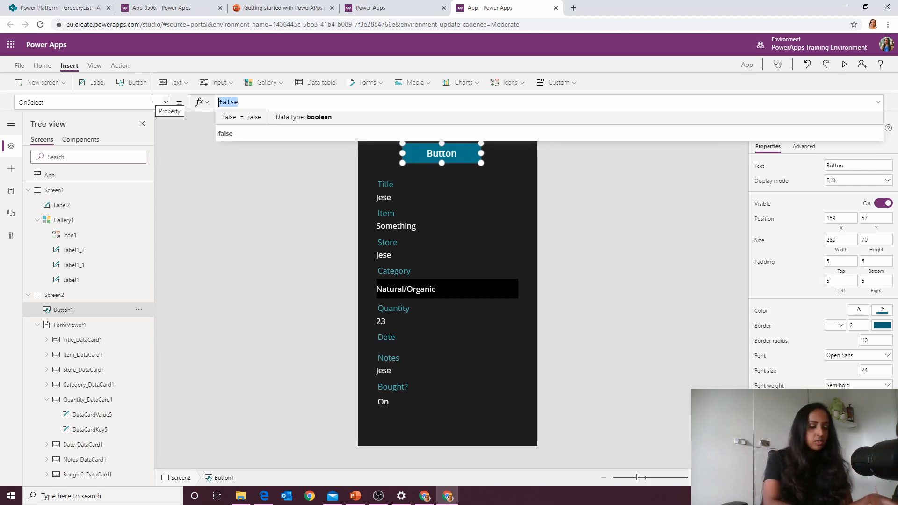
{"action": "type", "text": "Bac"}
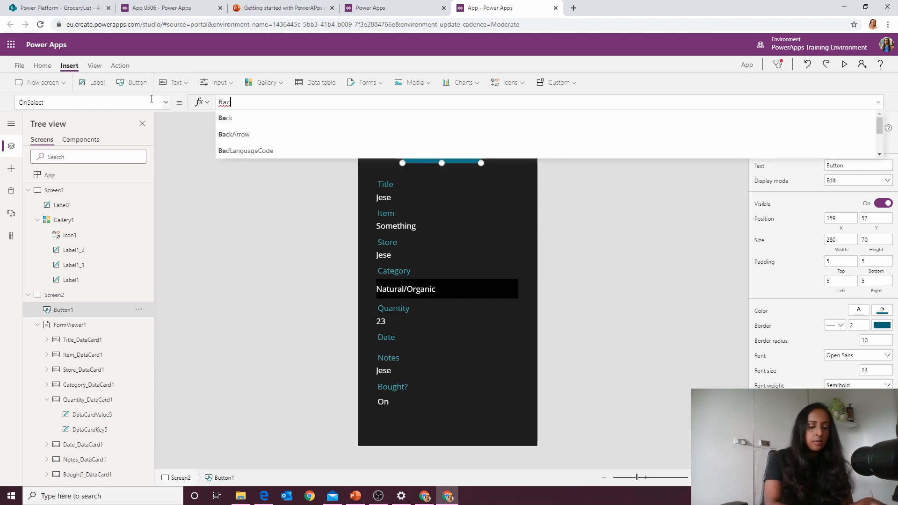
{"action": "type", "text": "k()"}
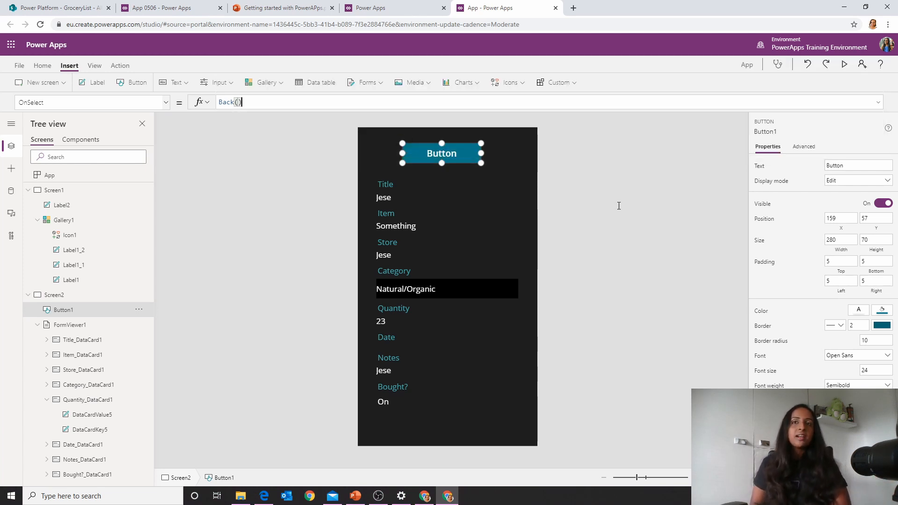
- Set the Text property of Screen2's new button to "Back"
{"action": "left_click", "coordinate": [164, 103]}
{"action": "scroll", "coordinate": [78, 269], "scroll_direction": "down", "scroll_amount": 8}
{"action": "scroll", "coordinate": [82, 275], "scroll_direction": "down", "scroll_amount": 8}
{"action": "left_click", "coordinate": [34, 144]}
{"action": "double_click", "coordinate": [232, 103]}
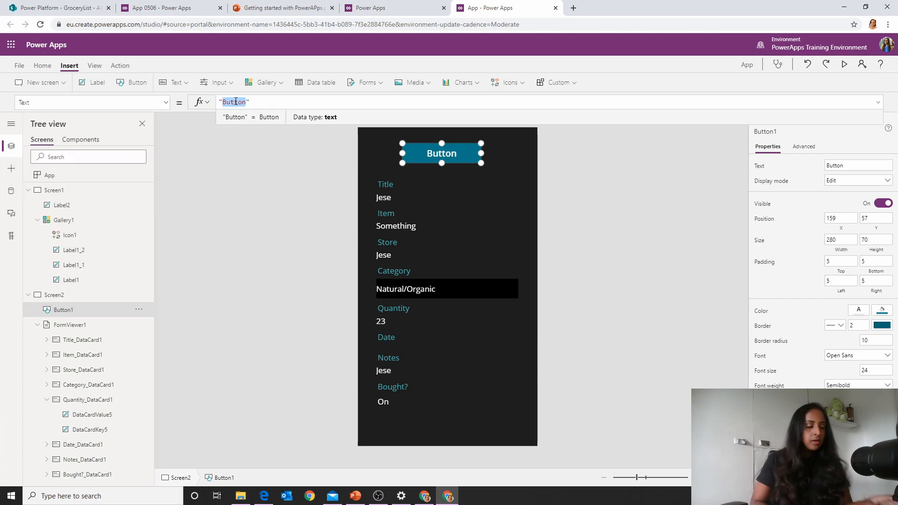
{"action": "type", "text": "Back"}
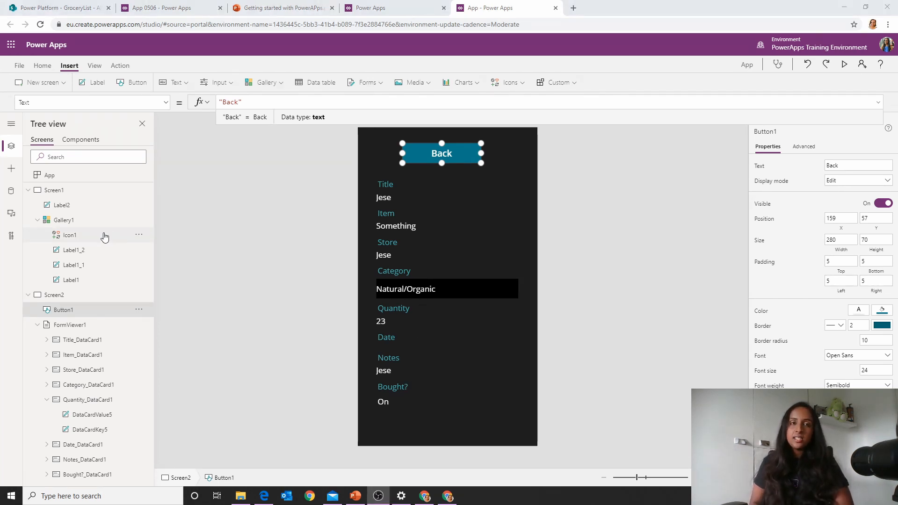
- Collapse Screen1 and Screen2 in the tree, add a new blank screen, and insert an Edit form on it
{"action": "left_click", "coordinate": [28, 294]}
{"action": "left_click", "coordinate": [29, 191]}
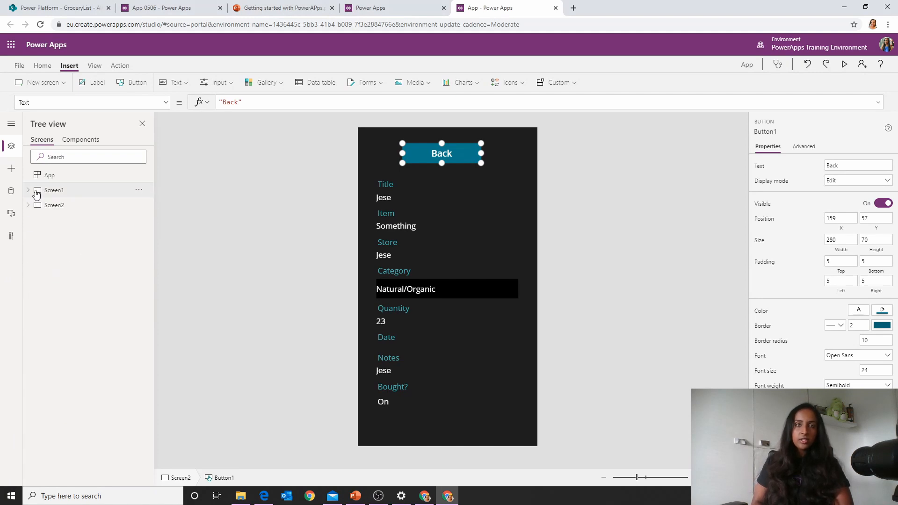
{"action": "left_click", "coordinate": [56, 83]}
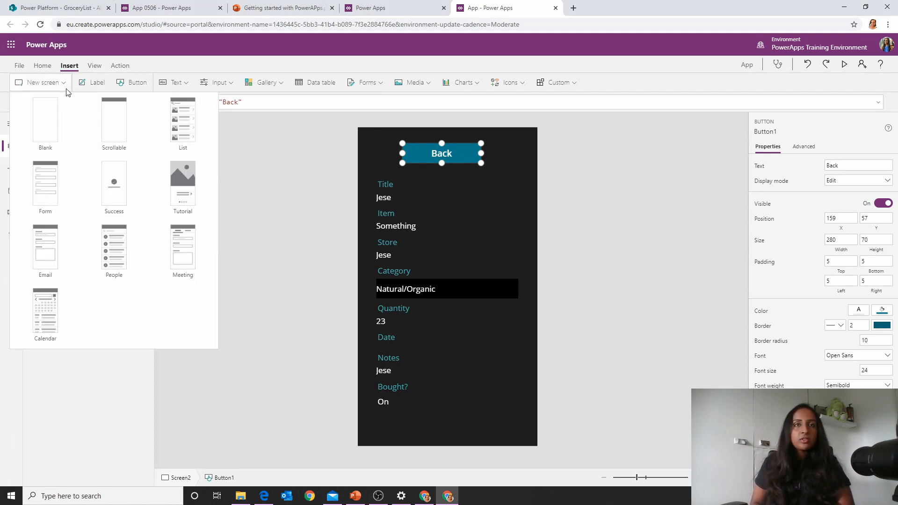
{"action": "left_click", "coordinate": [60, 111]}
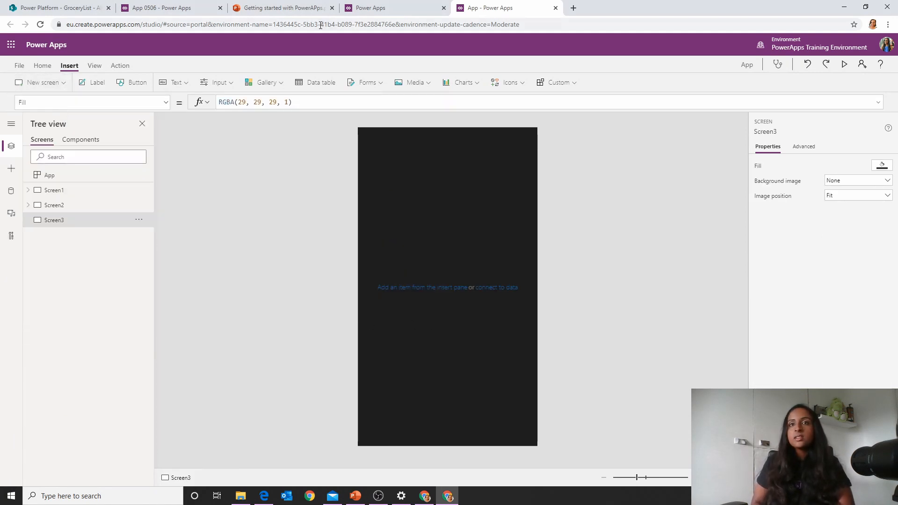
{"action": "left_click", "coordinate": [367, 83]}
{"action": "left_click", "coordinate": [372, 101]}
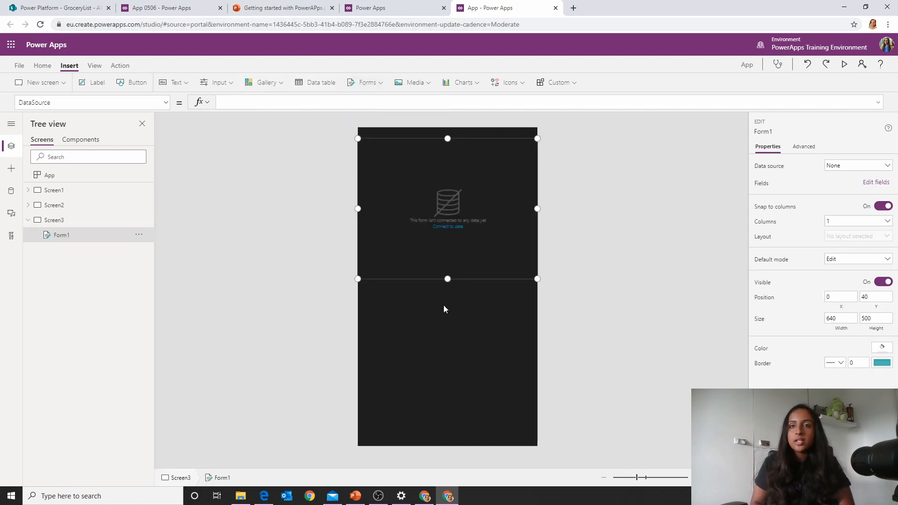
- Resize Screen3's edit form to about 552 by 904, positioned at about X 48, Y 93
{"action": "left_click_drag", "start_coordinate": [447, 278], "coordinate": [448, 408]}
{"action": "left_click_drag", "start_coordinate": [358, 139], "coordinate": [371, 154]}
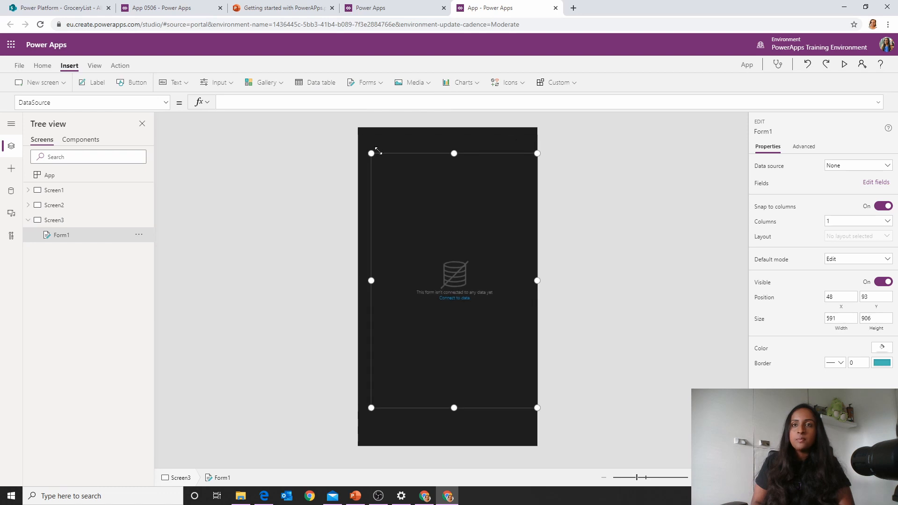
{"action": "left_click_drag", "start_coordinate": [537, 154], "coordinate": [526, 153]}
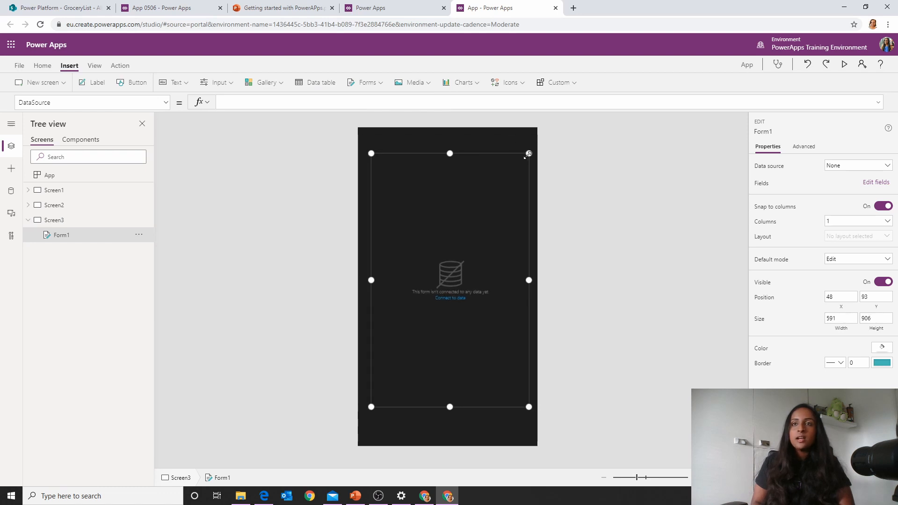
- Connect Screen3's edit form to the GroceryList data source and move the form down to about Y 153
{"action": "left_click", "coordinate": [864, 171]}
{"action": "left_click", "coordinate": [844, 226]}
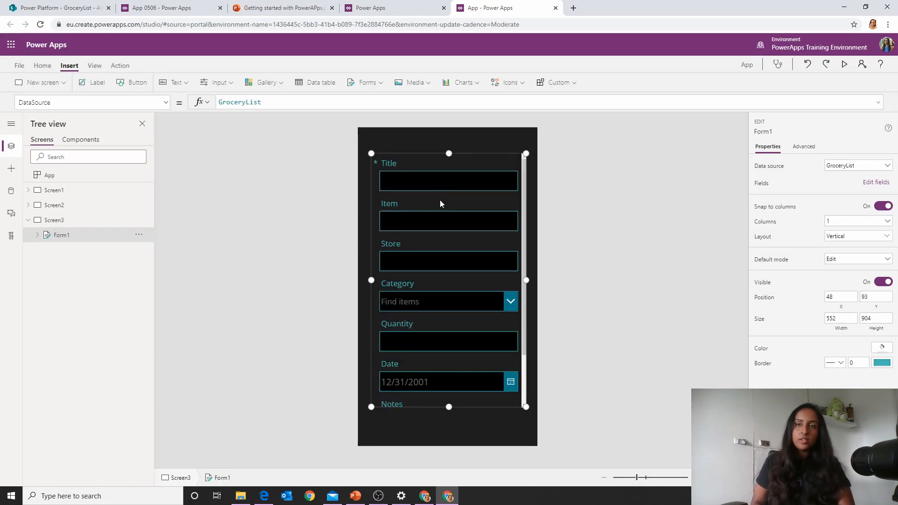
{"action": "left_click_drag", "start_coordinate": [434, 151], "coordinate": [434, 168]}
{"action": "left_click", "coordinate": [543, 185]}
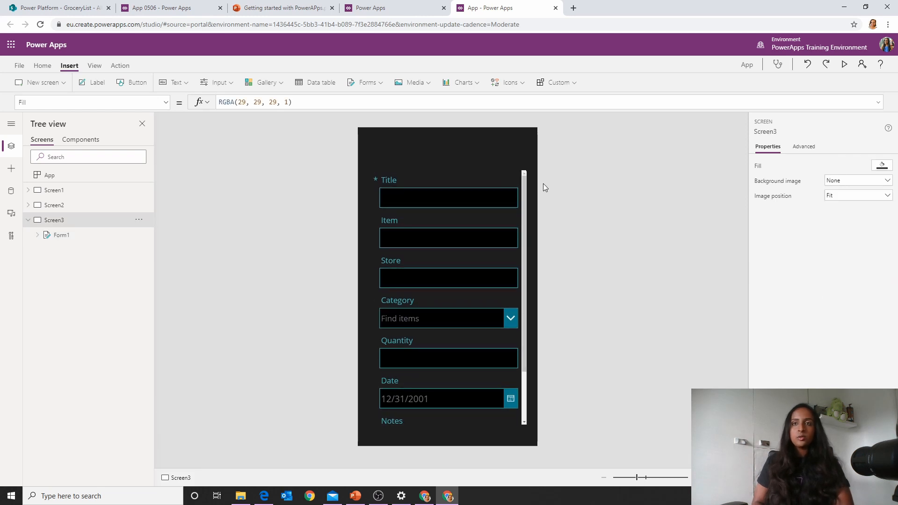
{"action": "left_click", "coordinate": [444, 183]}
{"action": "left_click", "coordinate": [613, 212]}
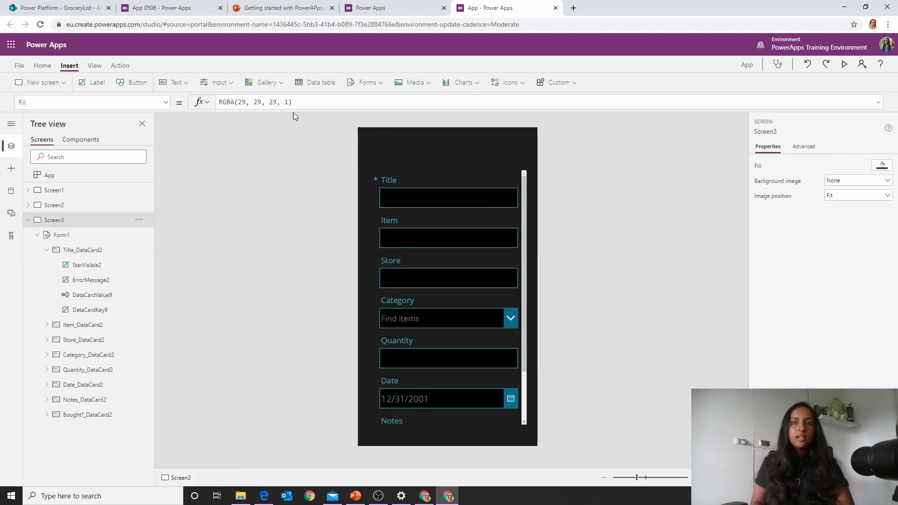
- Insert a button above Screen3's edit form, narrow it to about 180 wide, and set its text to "new"
{"action": "left_click", "coordinate": [133, 82]}
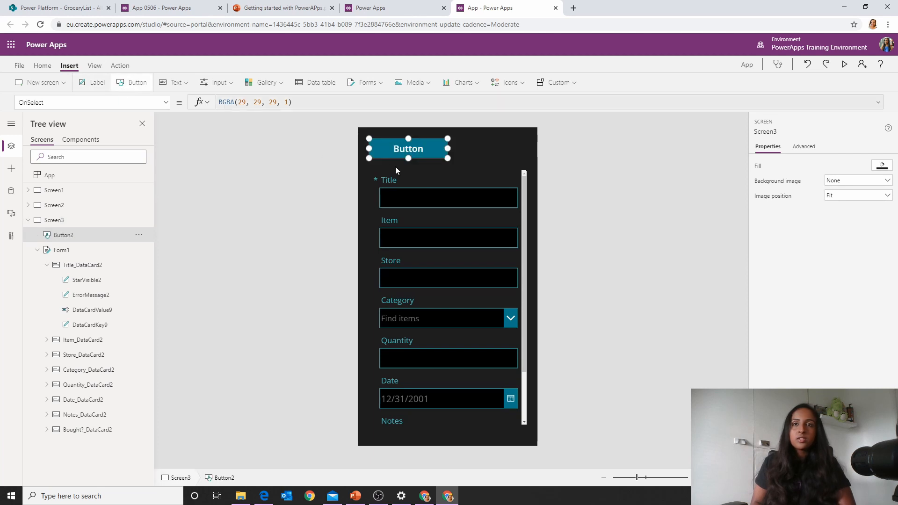
{"action": "left_click_drag", "start_coordinate": [446, 147], "coordinate": [419, 148]}
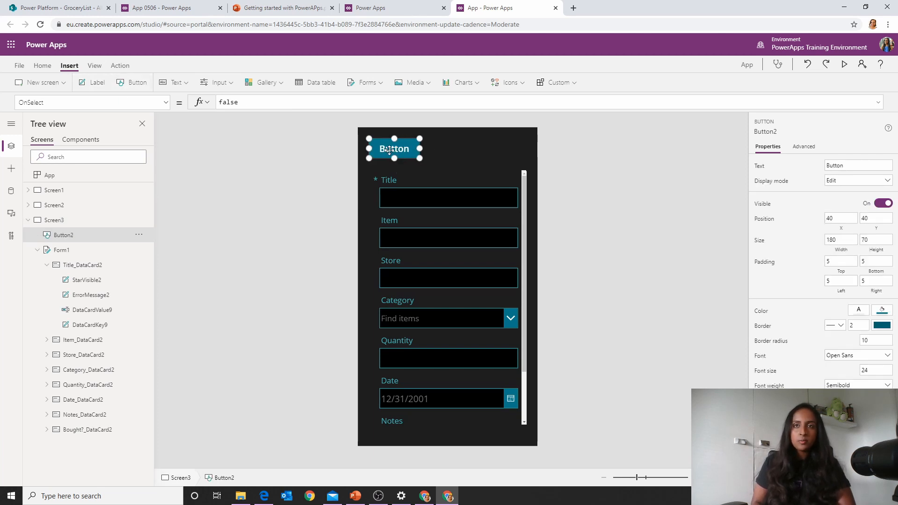
{"action": "double_click", "coordinate": [391, 151]}
{"action": "type", "text": "new"}
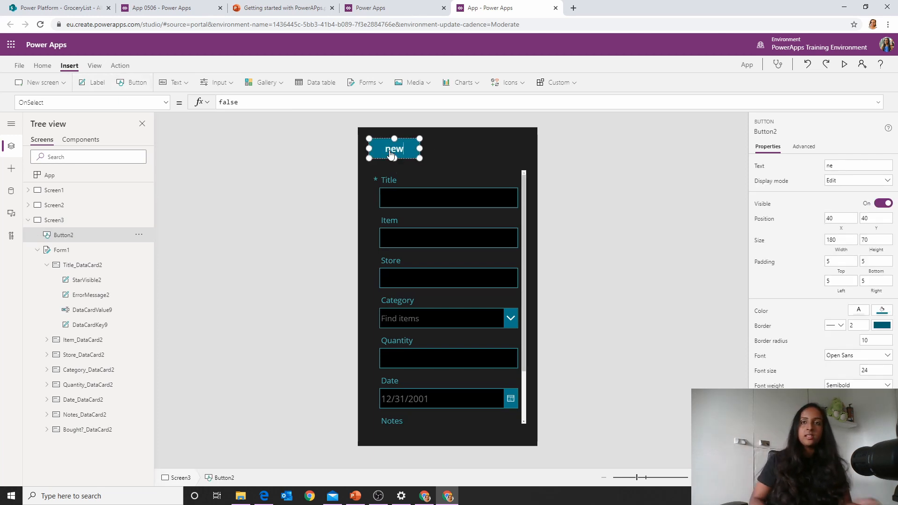
{"action": "left_click", "coordinate": [437, 156]}
- Duplicate the new button, place the copy beside it at about X 357, Y 40, and change its text to "save"
{"action": "left_click", "coordinate": [412, 148]}
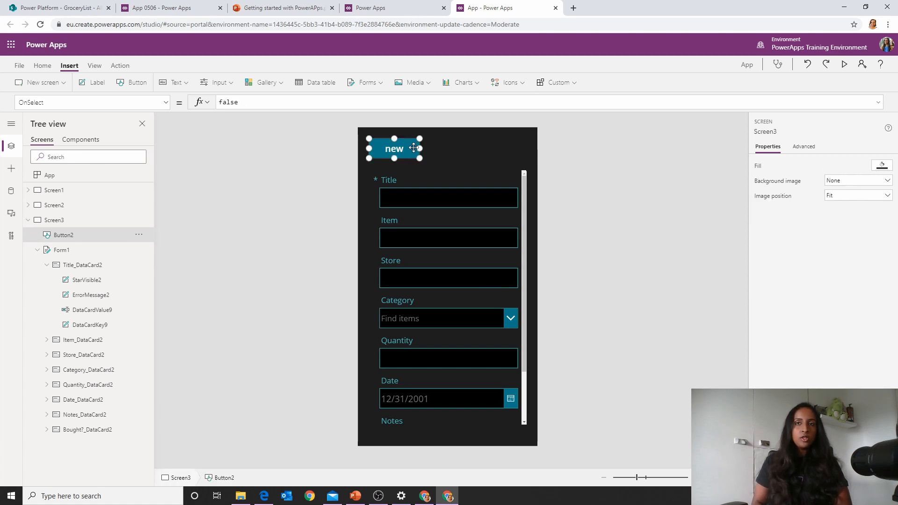
{"action": "key", "text": "ctrl+c"}
{"action": "key", "text": "ctrl+v"}
{"action": "left_click_drag", "start_coordinate": [414, 150], "coordinate": [495, 147]}
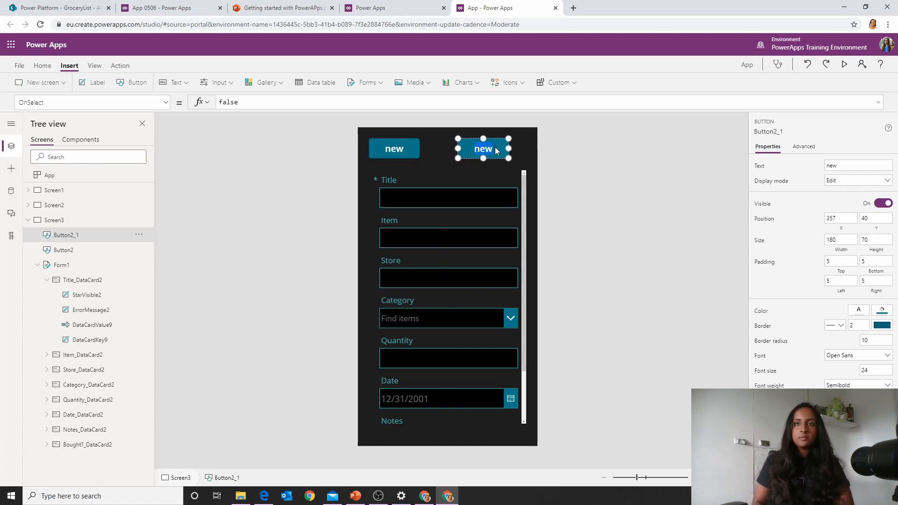
{"action": "double_click", "coordinate": [495, 146]}
{"action": "type", "text": "save"}
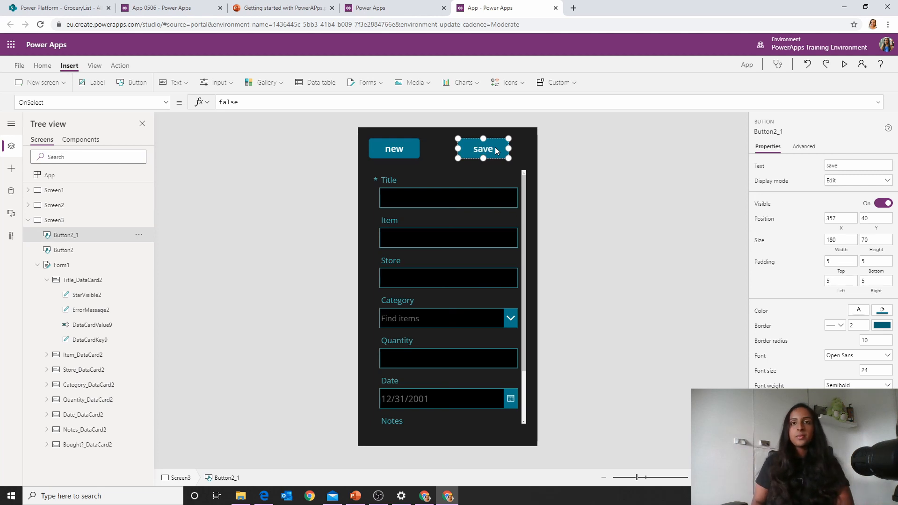
- Copy the Back button from Screen2 and paste it onto Screen3
{"action": "left_click", "coordinate": [418, 148]}
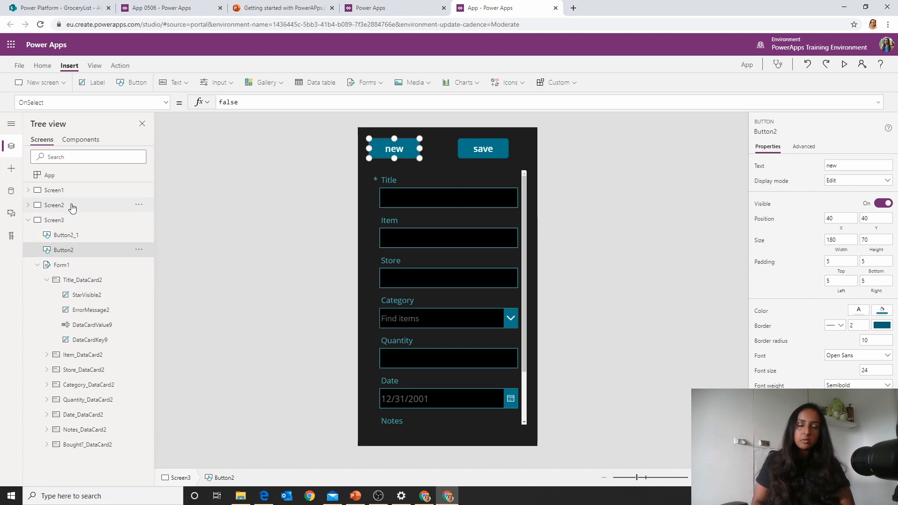
{"action": "left_click", "coordinate": [54, 206]}
{"action": "left_click", "coordinate": [417, 154]}
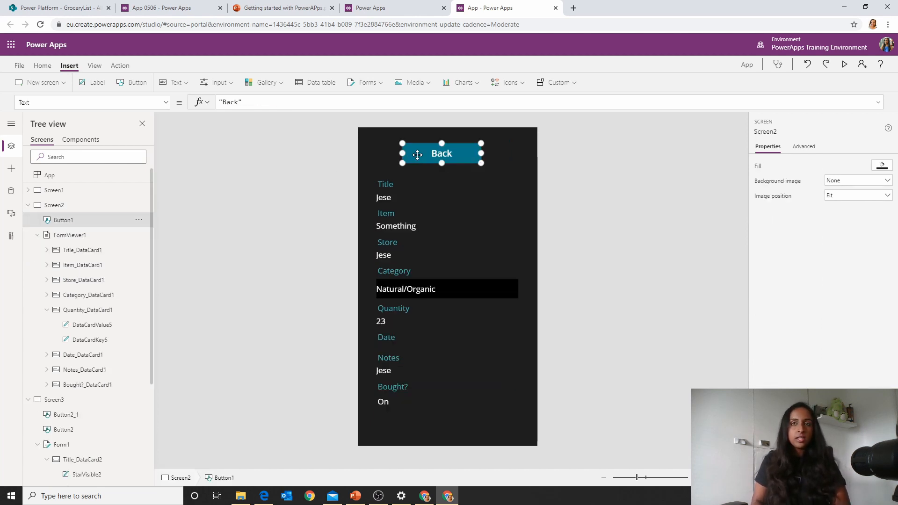
{"action": "left_click", "coordinate": [28, 205]}
{"action": "left_click", "coordinate": [56, 220]}
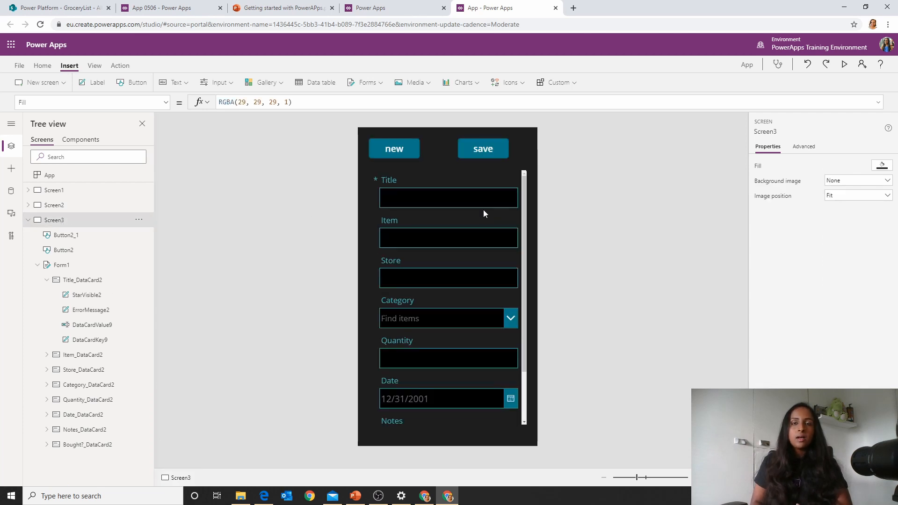
{"action": "key", "text": "ctrl+v"}
- Arrange the new, save and Back buttons in one row above the form, sizing new to about 151 by 83 and save to about 143 by 83
{"action": "mouse_move", "coordinate": [489, 158]}
{"action": "left_mouse_down"}
{"action": "mouse_move", "coordinate": [441, 160]}
{"action": "mouse_move", "coordinate": [464, 148]}
{"action": "mouse_move", "coordinate": [489, 162]}
{"action": "mouse_move", "coordinate": [471, 162]}
{"action": "mouse_move", "coordinate": [488, 152]}
{"action": "left_mouse_up"}
{"action": "left_click", "coordinate": [462, 155]}
{"action": "left_click", "coordinate": [401, 155]}
{"action": "left_click_drag", "start_coordinate": [420, 162], "coordinate": [409, 158]}
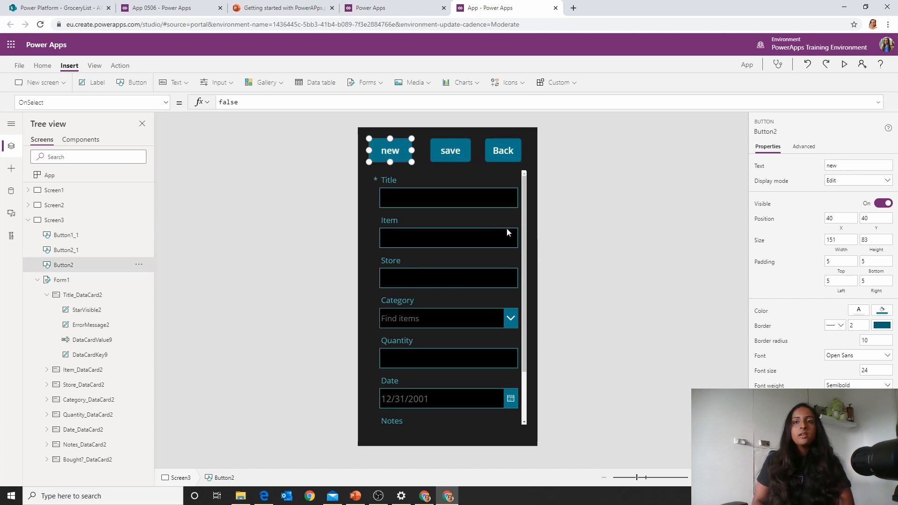
- Select the edit form on Screen3 and check its name in the tree
{"action": "left_click", "coordinate": [528, 238]}
{"action": "left_click", "coordinate": [511, 257]}
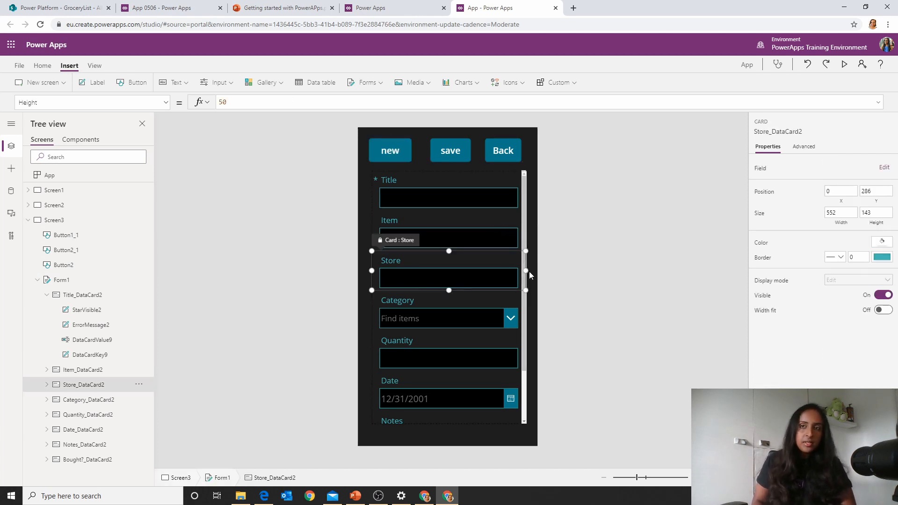
{"action": "left_click", "coordinate": [524, 271]}
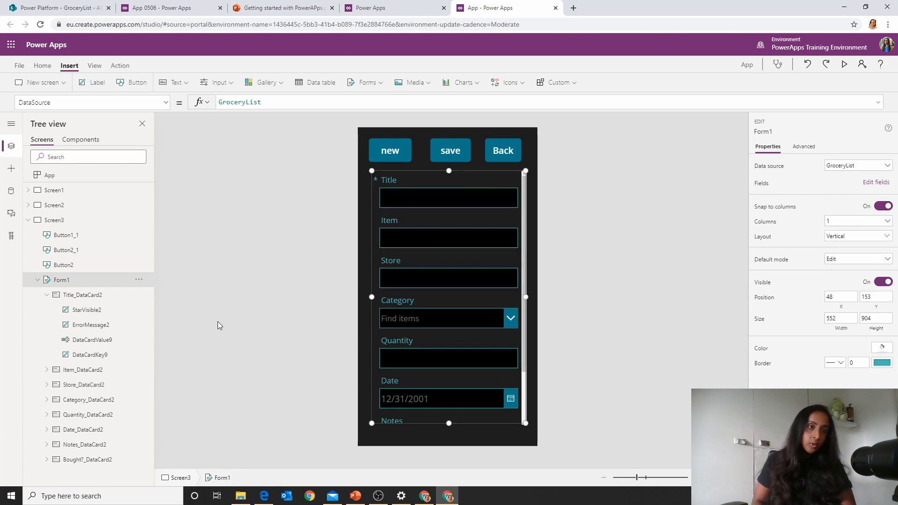
{"action": "double_click", "coordinate": [91, 279]}
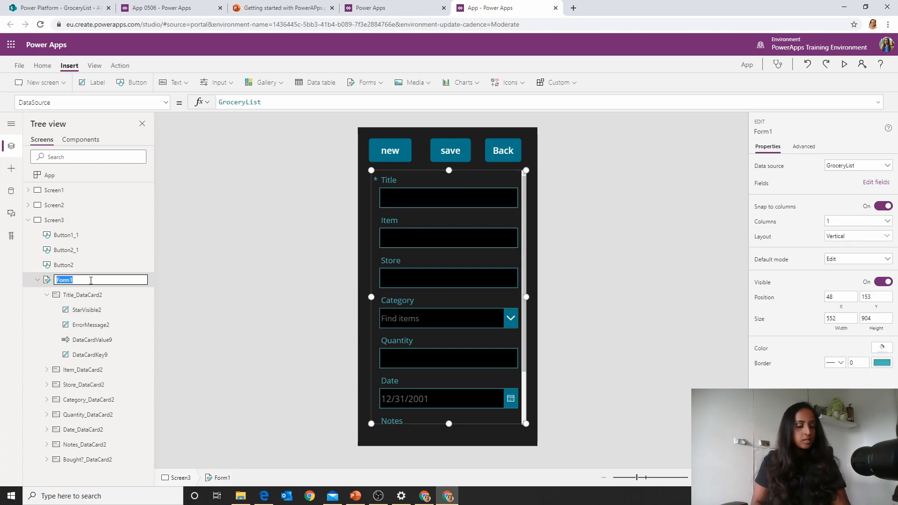
- Set the OnSelect formula of Screen3's new button to NewForm(Form1)
{"action": "left_click", "coordinate": [372, 160]}
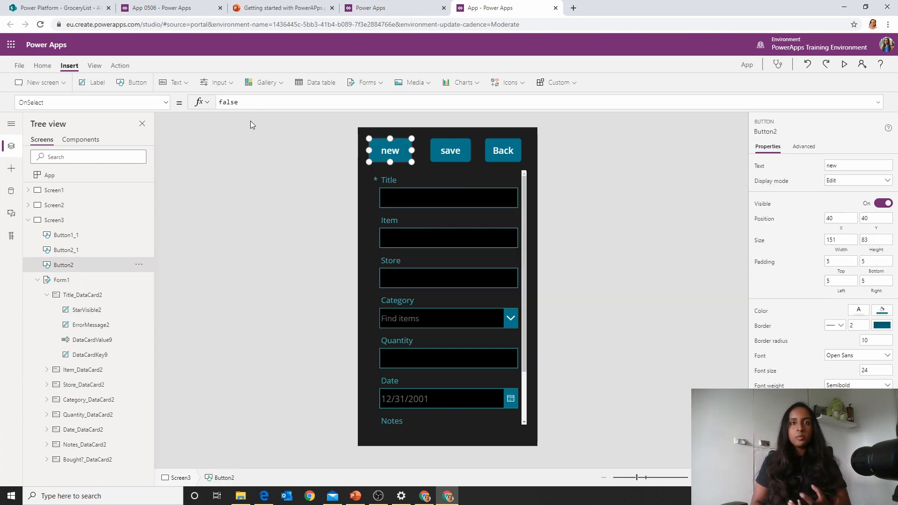
{"action": "left_click", "coordinate": [246, 102]}
{"action": "key", "text": "BackSpace"}
{"action": "key", "text": "BackSpace"}
{"action": "key", "text": "BackSpace"}
{"action": "key", "text": "BackSpace"}
{"action": "key", "text": "BackSpace"}
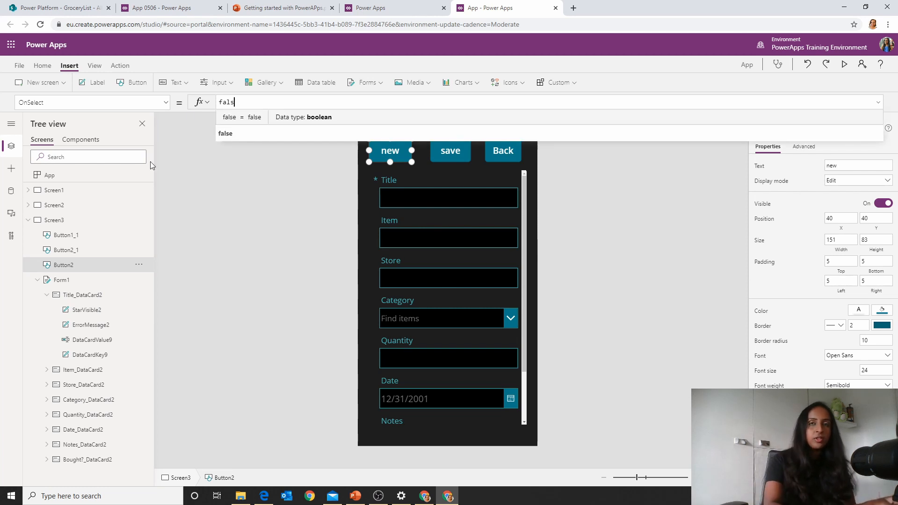
{"action": "type", "text": "newform"}
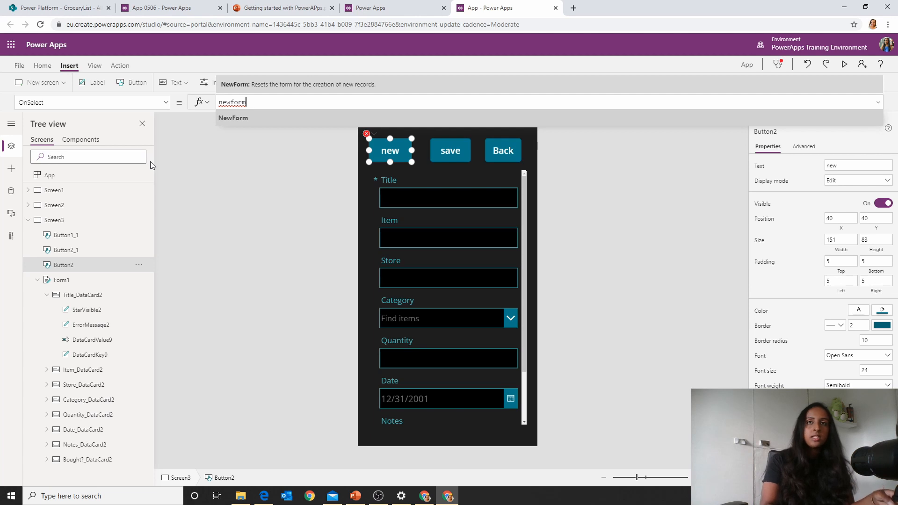
{"action": "left_click", "coordinate": [254, 120]}
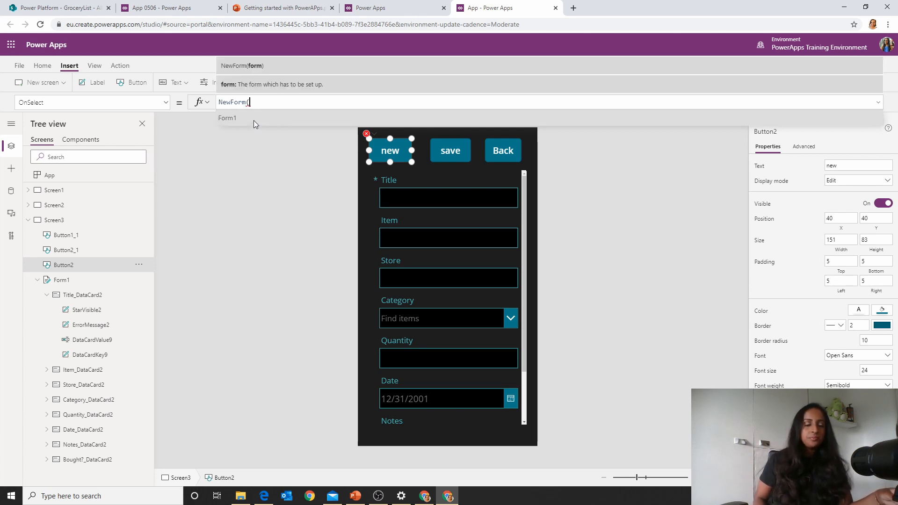
{"action": "left_click", "coordinate": [253, 119]}
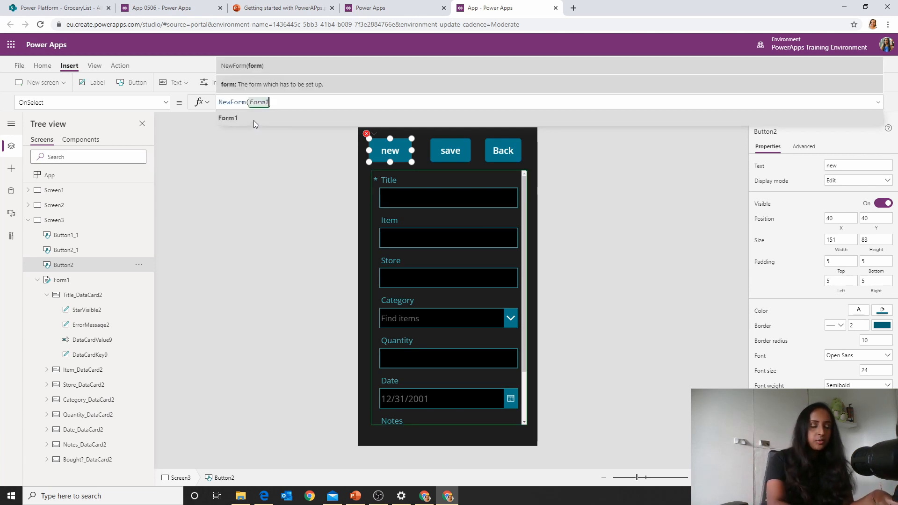
{"action": "type", "text": ")"}
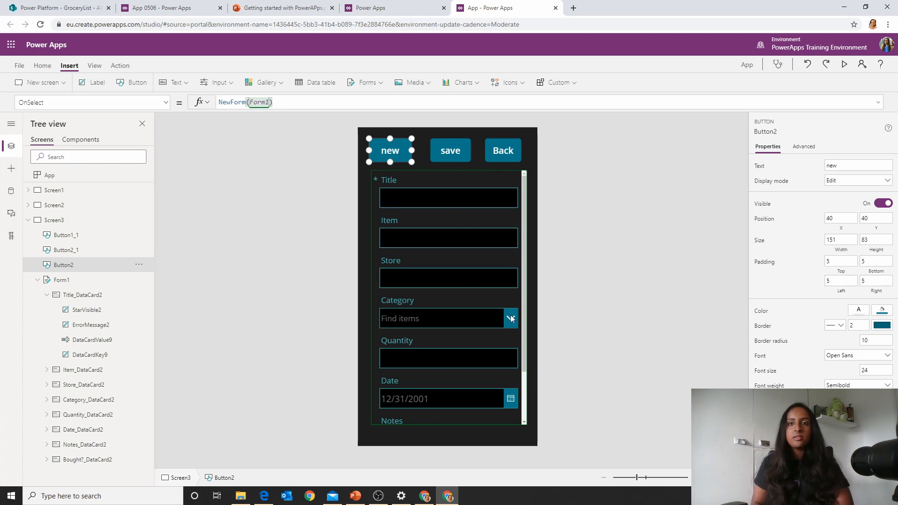
- Set the OnSelect formula of Screen3's save button to SubmitForm(Form1)
{"action": "left_click", "coordinate": [444, 158]}
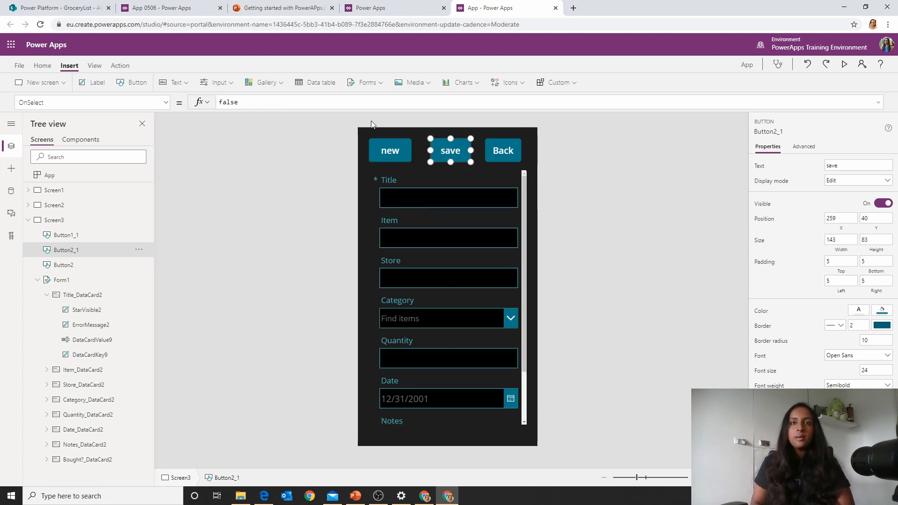
{"action": "key", "text": "ctrl+a"}
{"action": "type", "text": "sub"}
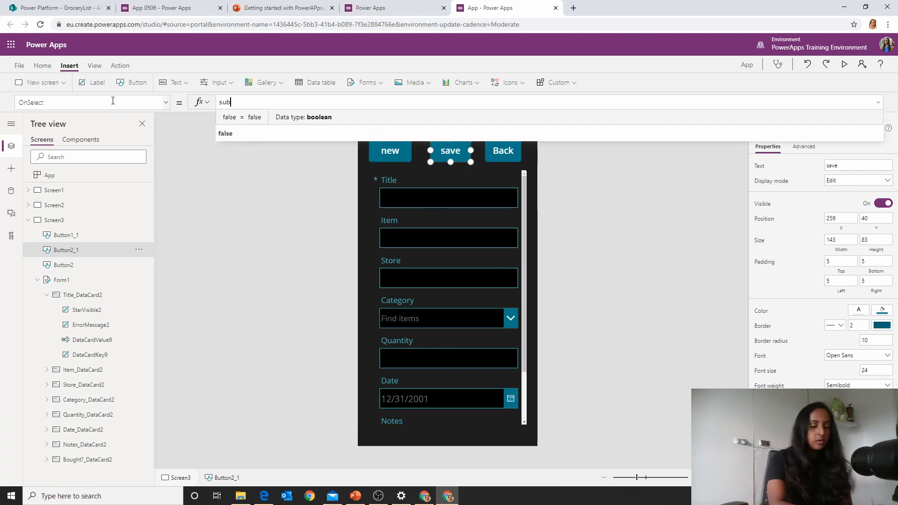
{"action": "type", "text": "m"}
{"action": "left_click", "coordinate": [250, 118]}
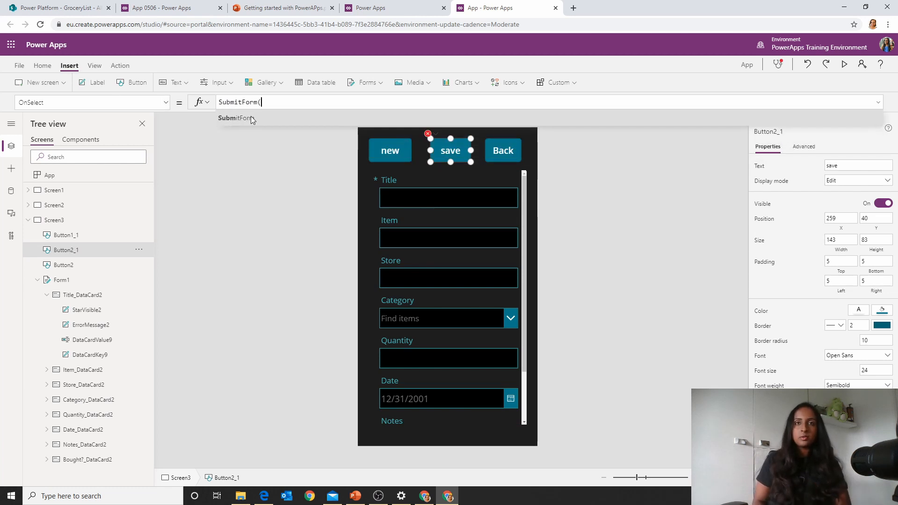
{"action": "left_click", "coordinate": [250, 117]}
{"action": "type", "text": ")"}
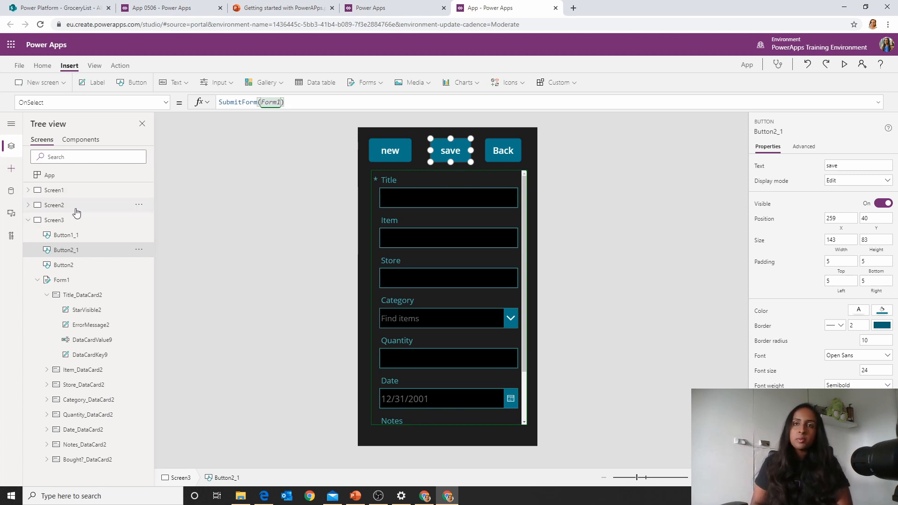
{"action": "left_click", "coordinate": [75, 190]}
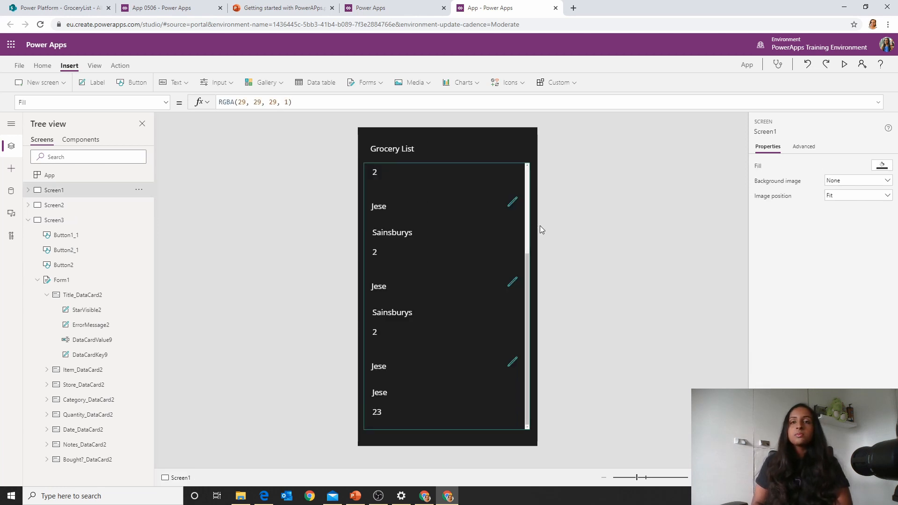
{"action": "left_click", "coordinate": [521, 211]}
{"action": "left_click", "coordinate": [517, 202]}
{"action": "left_click", "coordinate": [514, 182]}
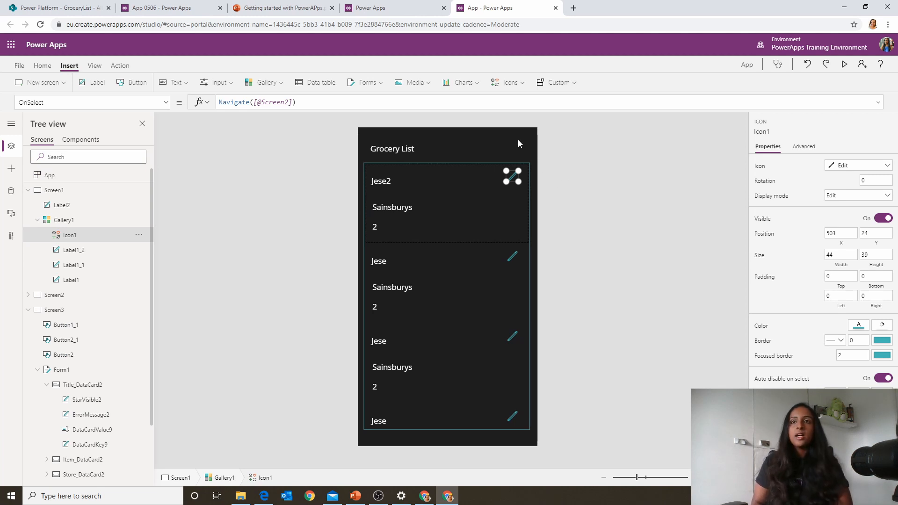
{"action": "double_click", "coordinate": [288, 102]}
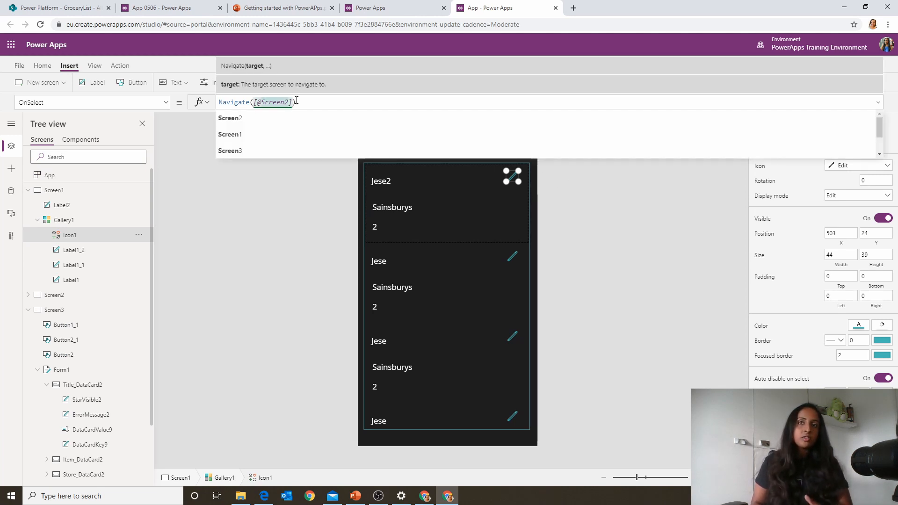
{"action": "left_click", "coordinate": [293, 101]}
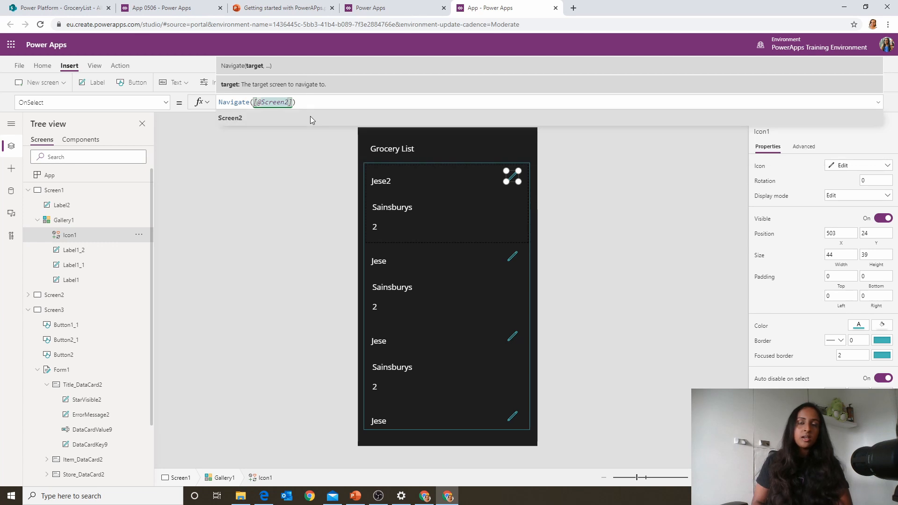
{"action": "key", "text": "BackSpace"}
{"action": "type", "text": "3"}
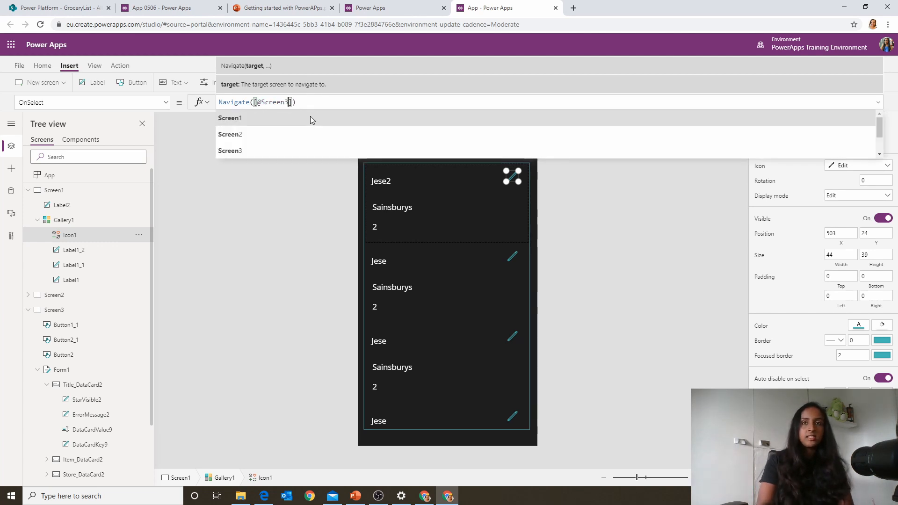
{"action": "key", "text": "End"}
{"action": "type", "text": ";"}
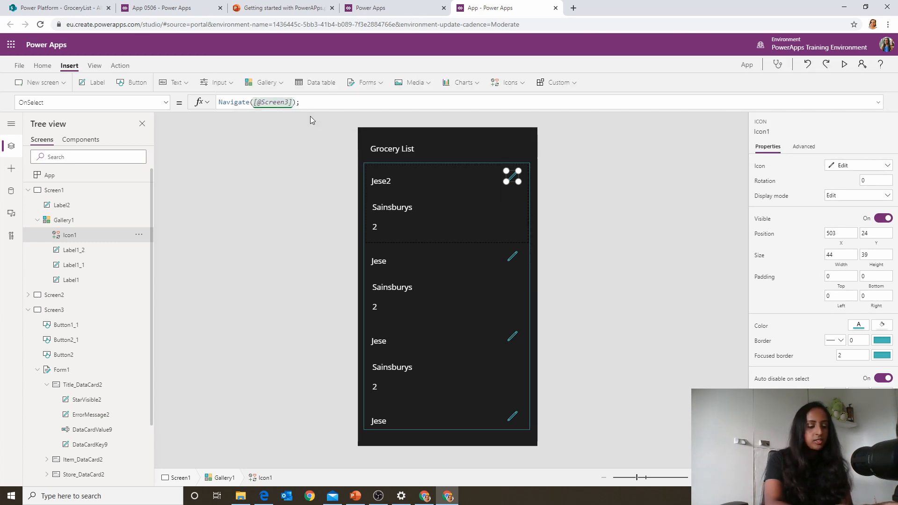
{"action": "type", "text": "EditFor"}
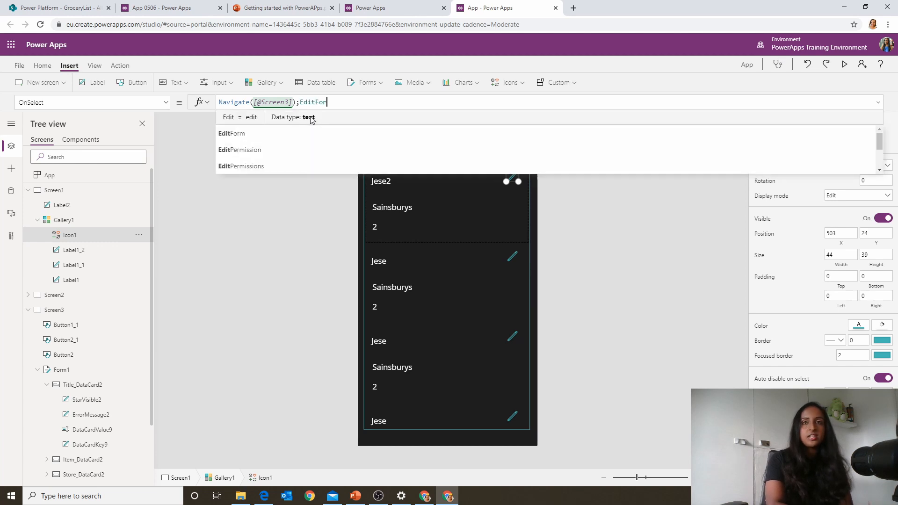
{"action": "type", "text": "m(Form1)"}
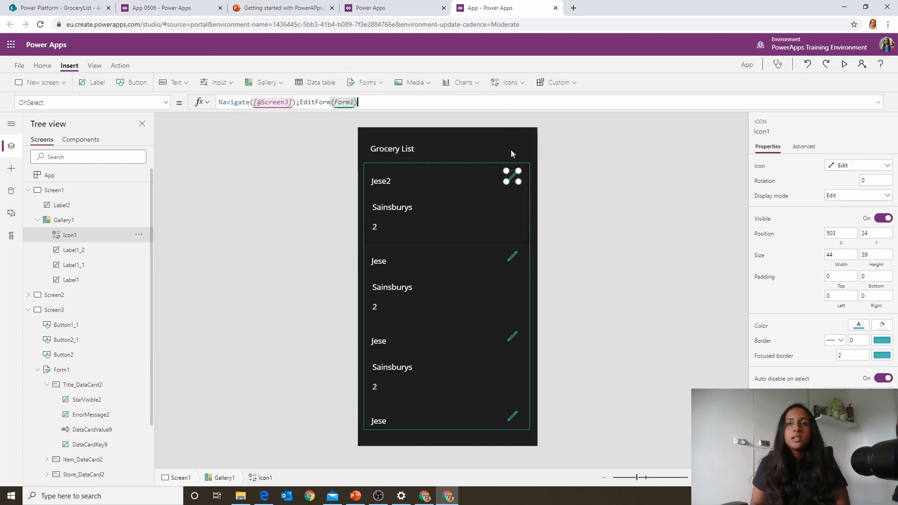
- Insert a More icon into Screen1's gallery item and place it just below the pencil icon
{"action": "left_click", "coordinate": [493, 174]}
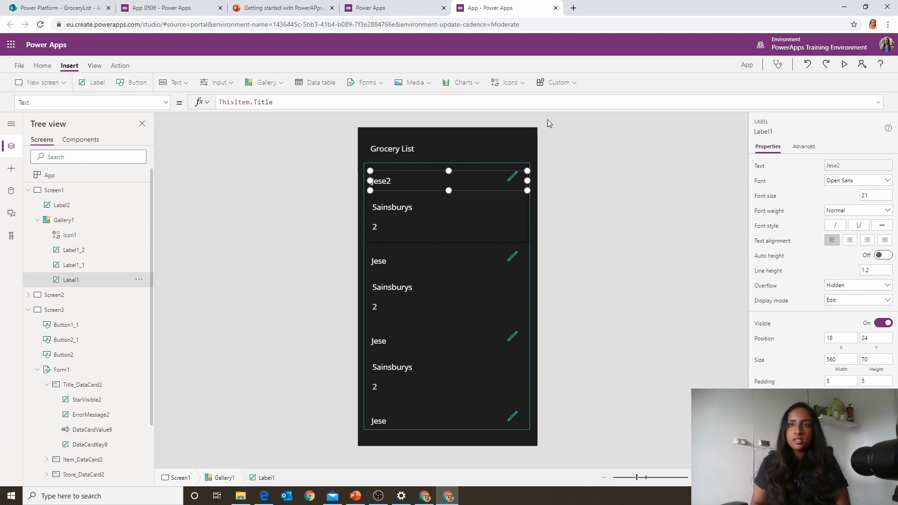
{"action": "left_click", "coordinate": [508, 82]}
{"action": "scroll", "coordinate": [534, 198], "scroll_direction": "down", "scroll_amount": 3}
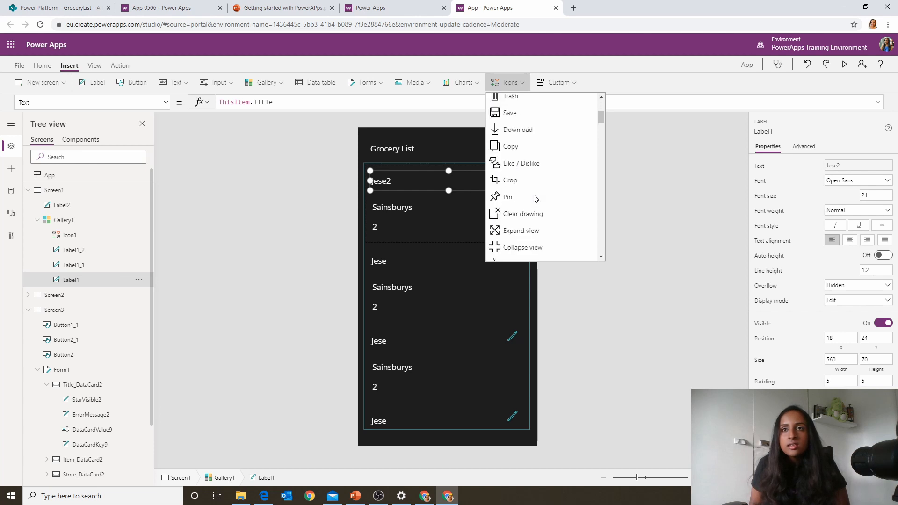
{"action": "scroll", "coordinate": [535, 199], "scroll_direction": "down", "scroll_amount": 3}
{"action": "scroll", "coordinate": [535, 198], "scroll_direction": "up", "scroll_amount": 6}
{"action": "scroll", "coordinate": [535, 207], "scroll_direction": "down", "scroll_amount": 9}
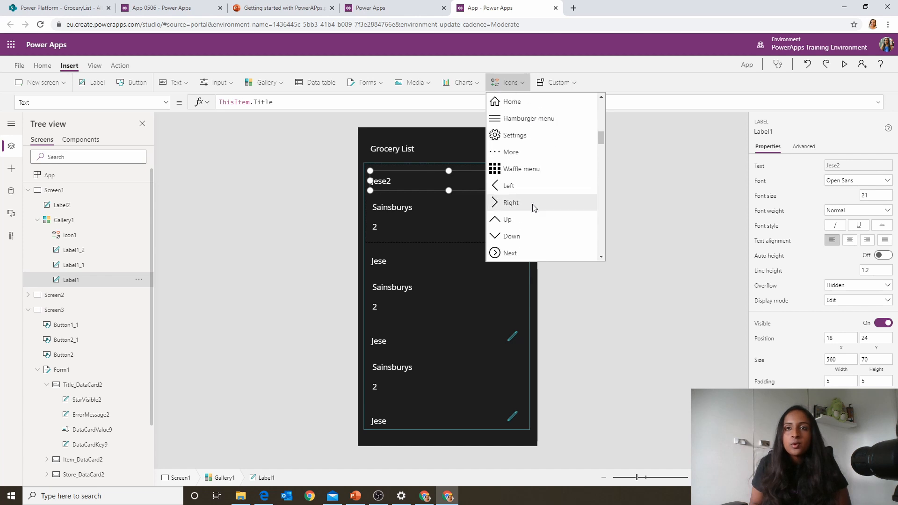
{"action": "left_click", "coordinate": [516, 156]}
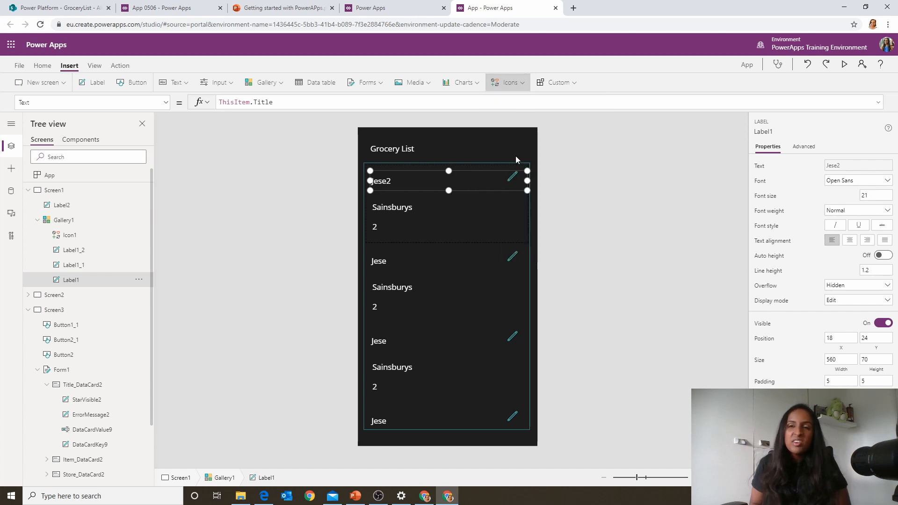
{"action": "left_click_drag", "start_coordinate": [381, 183], "coordinate": [504, 195]}
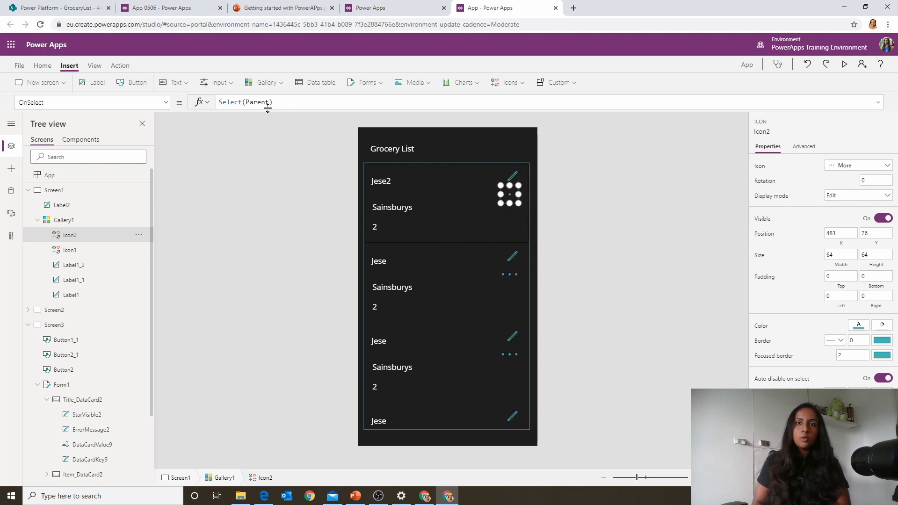
{"action": "left_click_drag", "start_coordinate": [274, 102], "coordinate": [105, 96]}
{"action": "key", "text": "Right"}
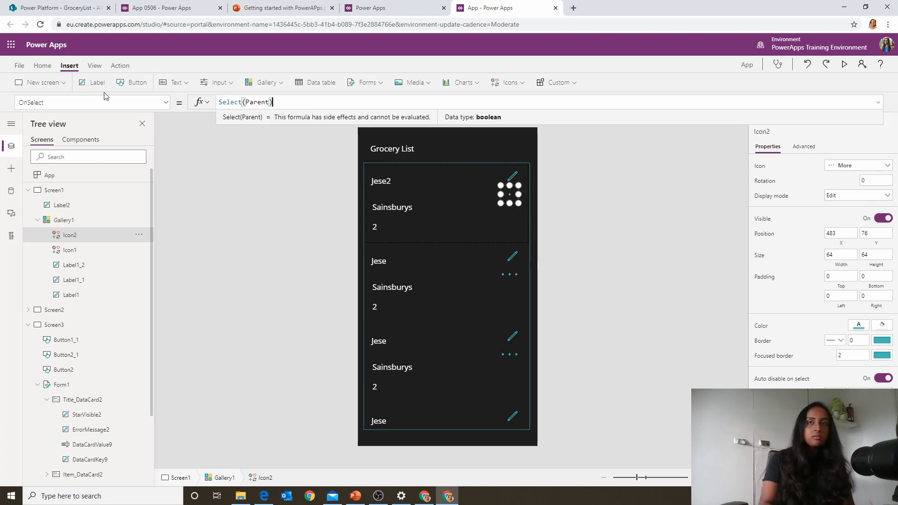
{"action": "type", "text": ";Nav"}
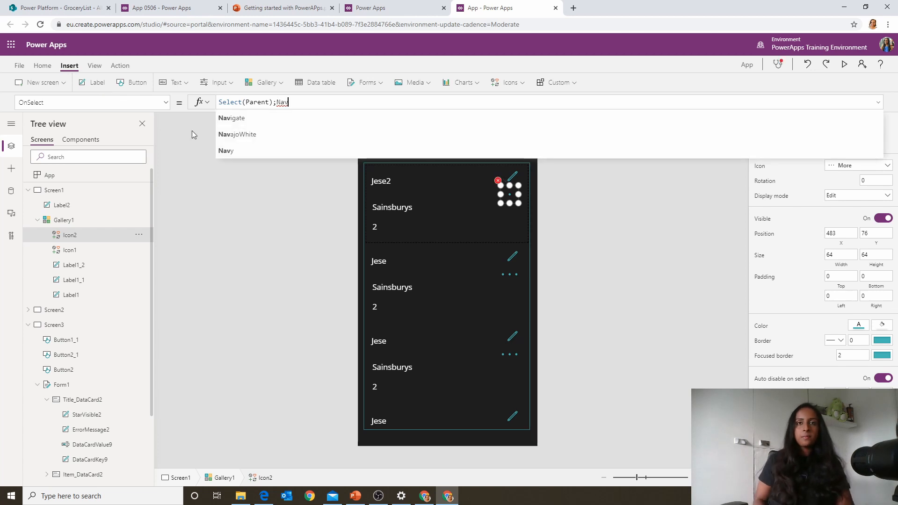
{"action": "left_click", "coordinate": [226, 122]}
{"action": "type", "text": "scree"}
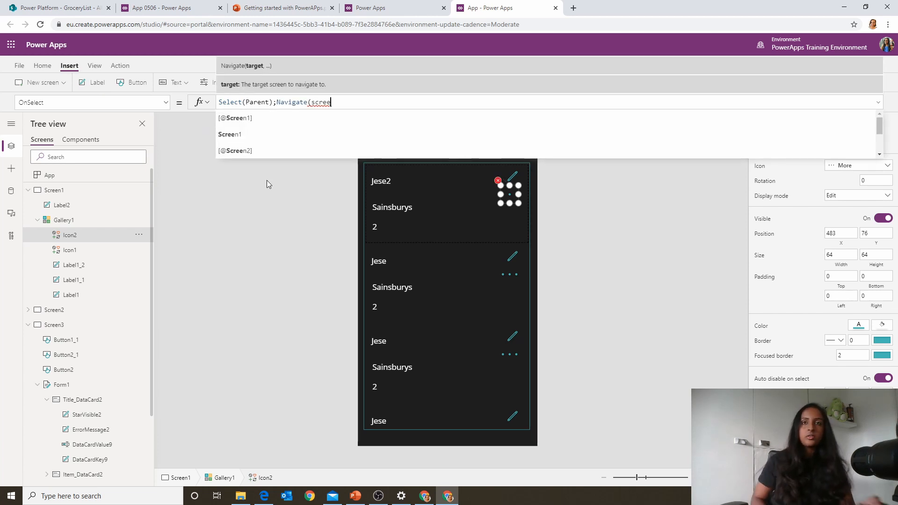
{"action": "left_click", "coordinate": [270, 151]}
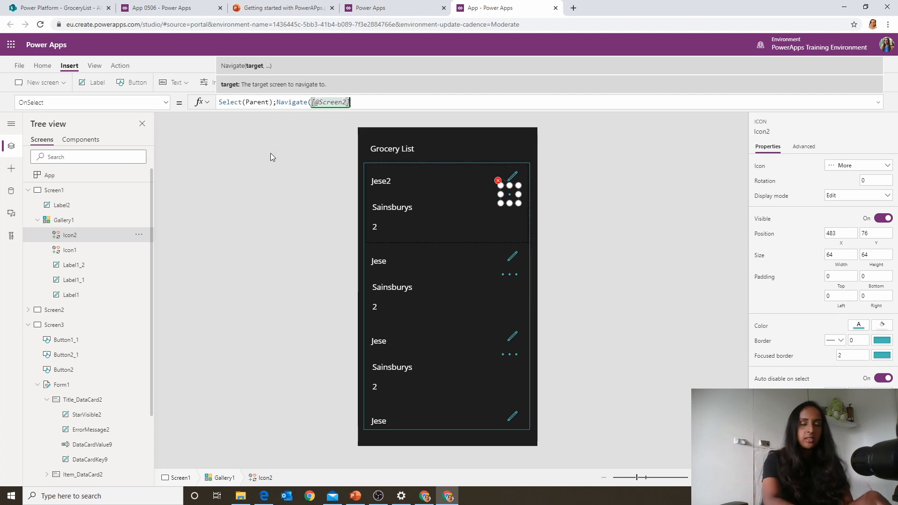
{"action": "type", "text": ")"}
{"action": "left_click", "coordinate": [638, 216]}
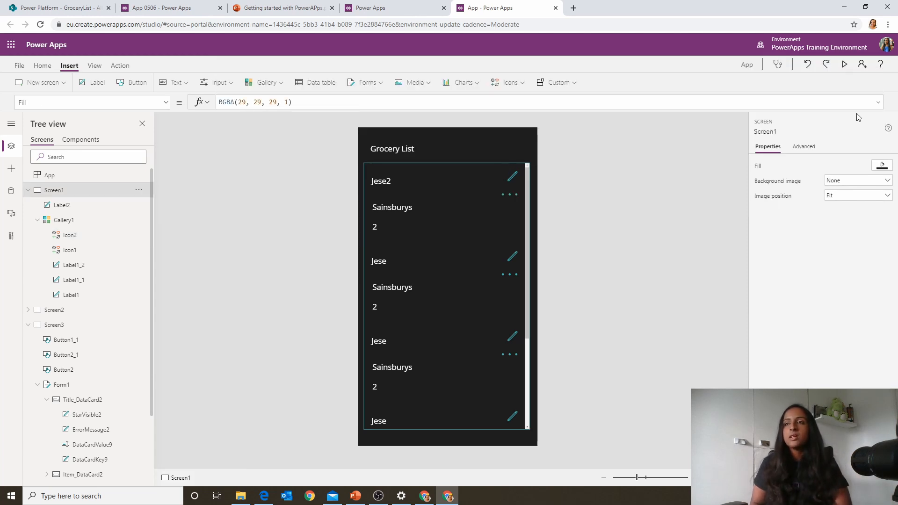
- Preview the app from Screen1, test the first item's pencil icon, and close the preview
{"action": "left_click", "coordinate": [844, 64]}
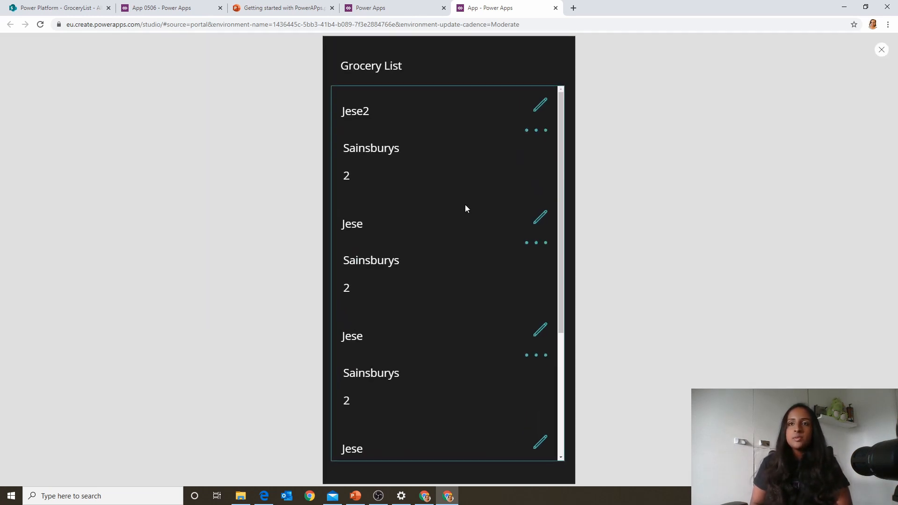
{"action": "left_click", "coordinate": [540, 108]}
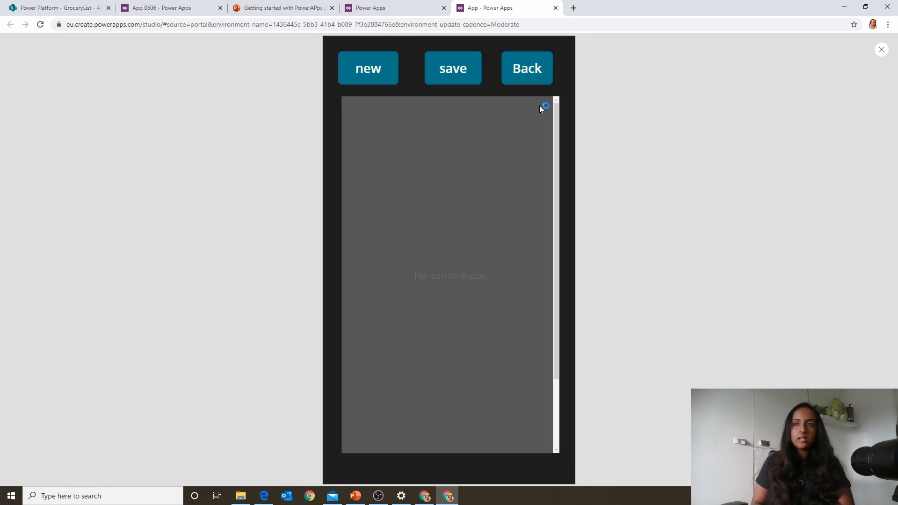
{"action": "left_click", "coordinate": [881, 51]}
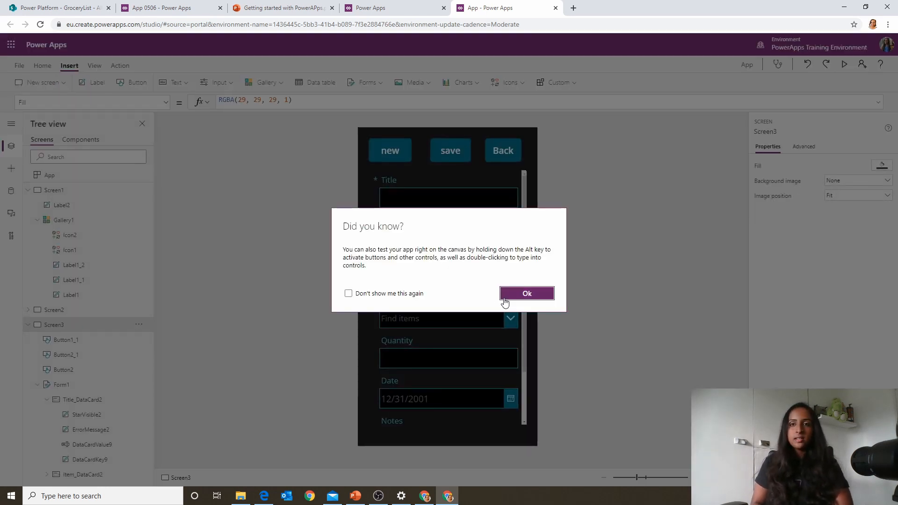
{"action": "left_click", "coordinate": [504, 300]}
- Set the Item property of the edit form on Screen3 to Gallery1.Selected
{"action": "left_click", "coordinate": [499, 307]}
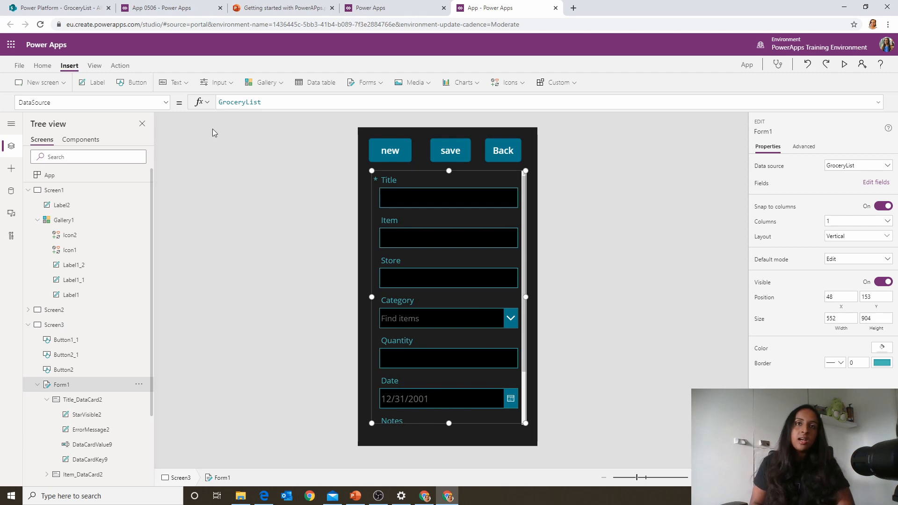
{"action": "left_click", "coordinate": [159, 106]}
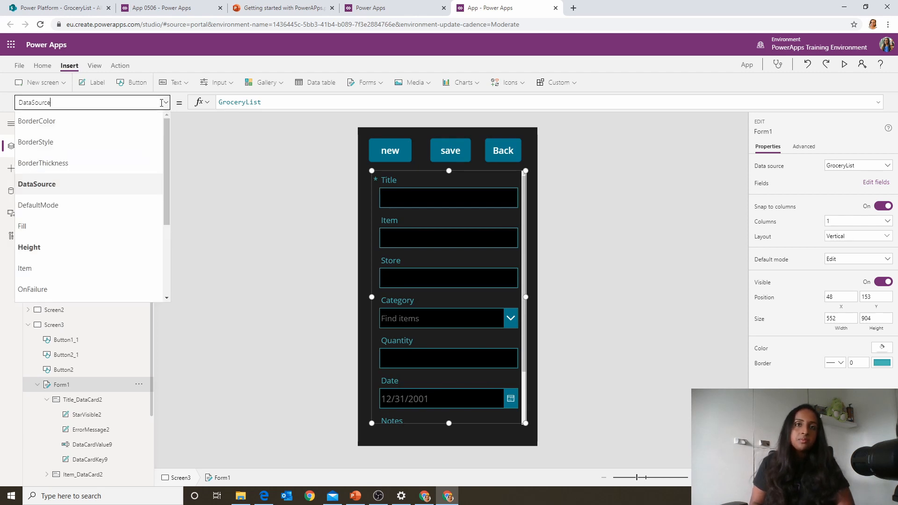
{"action": "left_click", "coordinate": [102, 265]}
{"action": "left_click", "coordinate": [240, 101]}
{"action": "type", "text": "gall"}
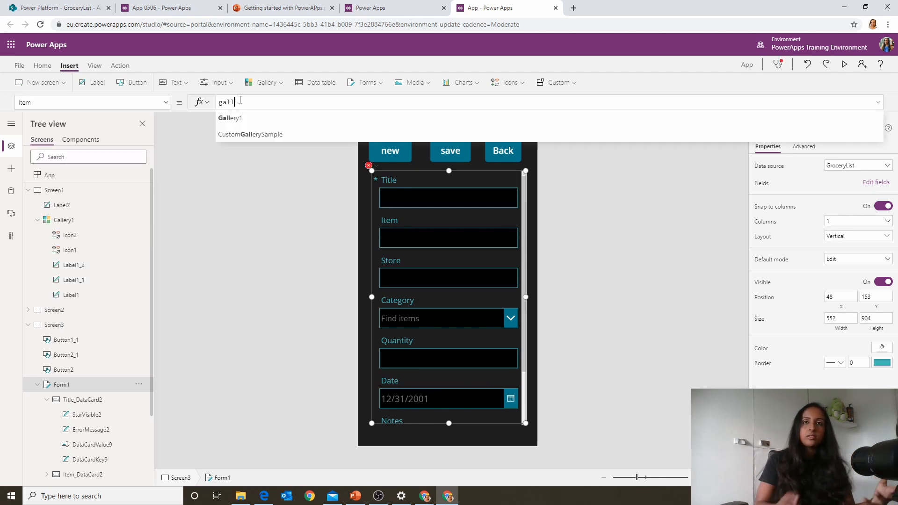
{"action": "left_click", "coordinate": [255, 122]}
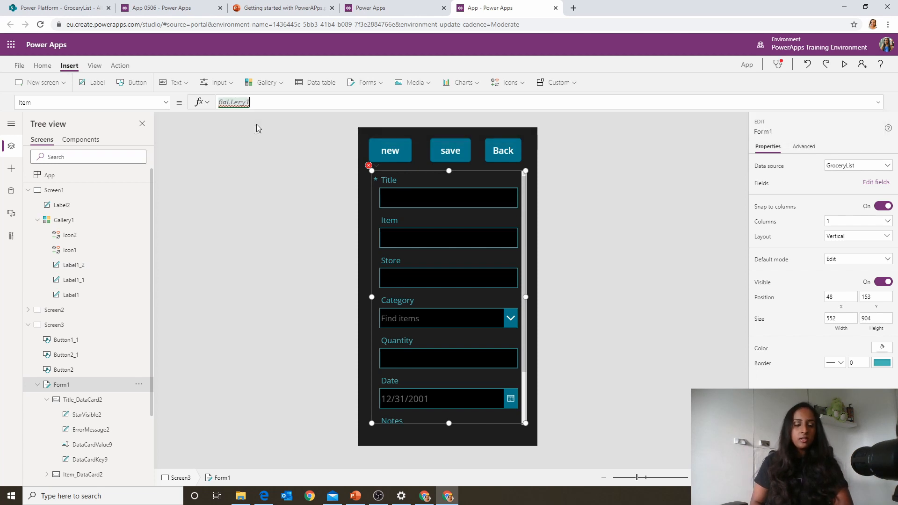
{"action": "type", "text": "."}
{"action": "left_click", "coordinate": [256, 117]}
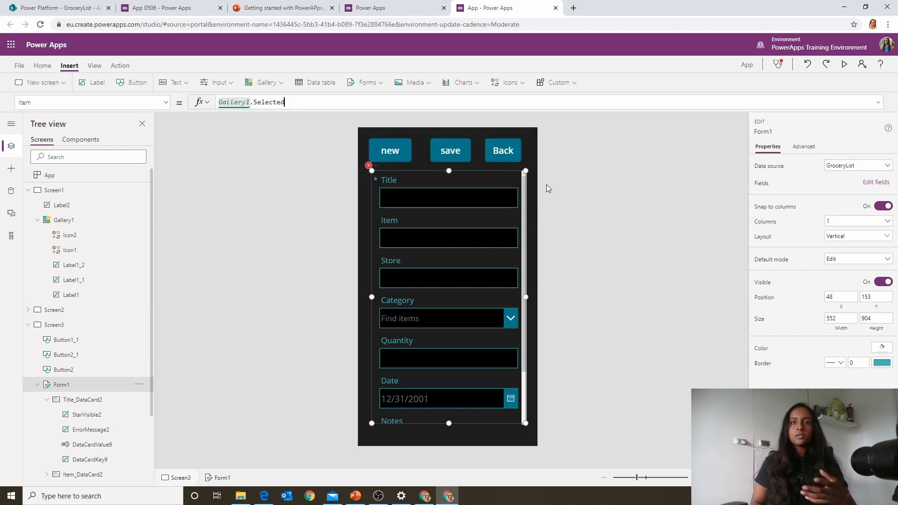
{"action": "left_click", "coordinate": [604, 217]}
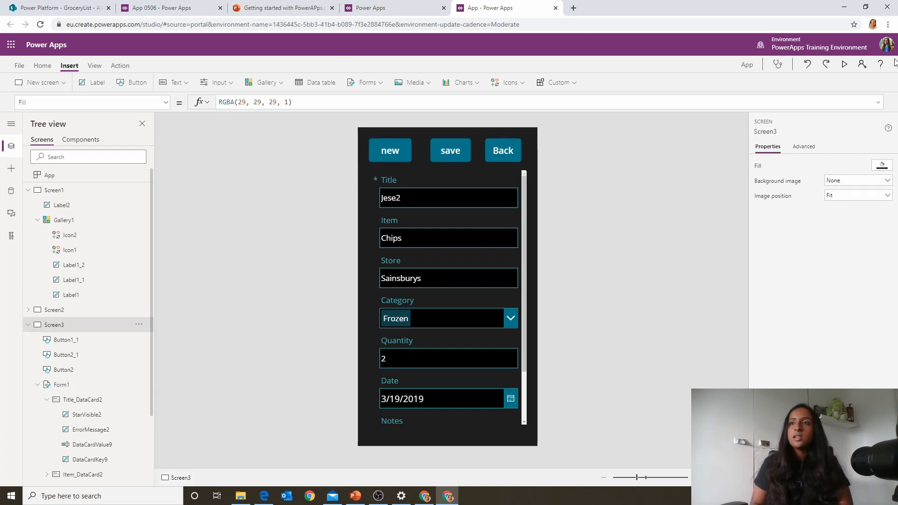
- In the app preview, save the displayed item with category Dairy and switch to the SharePoint GroceryList to check it
{"action": "left_click", "coordinate": [843, 65]}
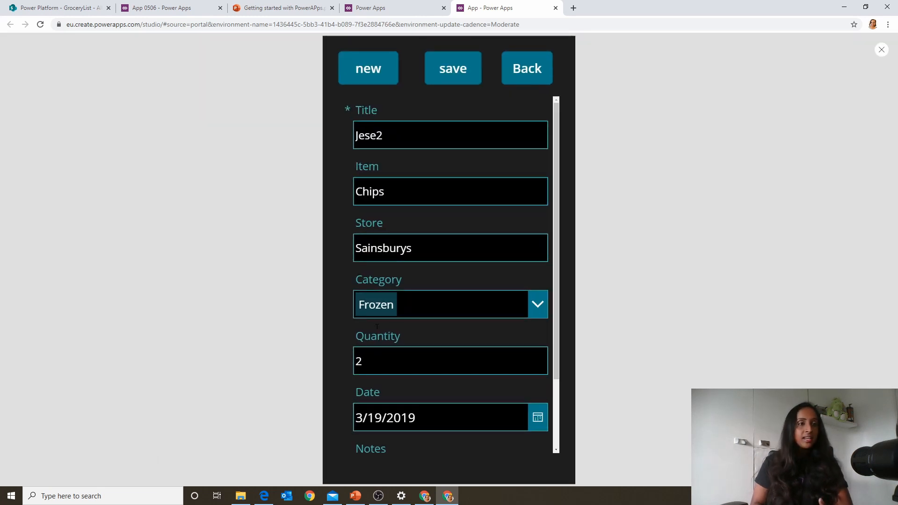
{"action": "left_click", "coordinate": [540, 304]}
{"action": "left_click", "coordinate": [412, 386]}
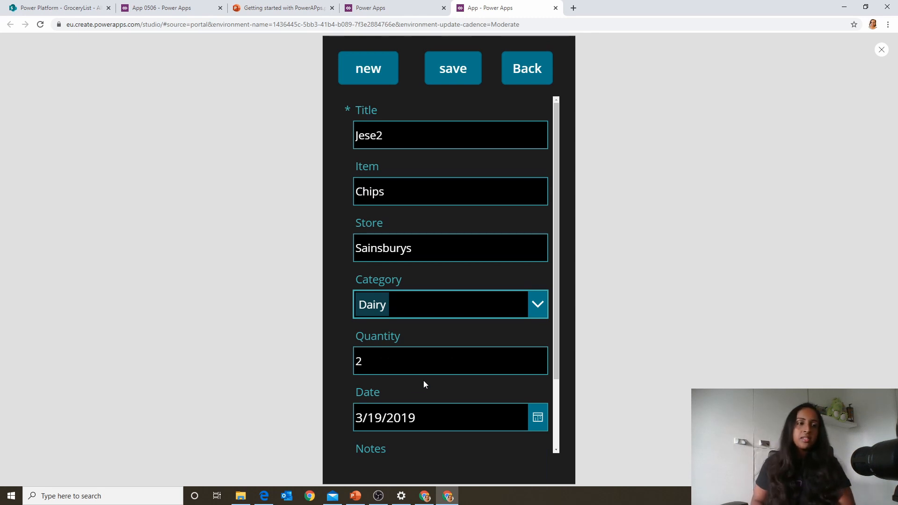
{"action": "left_click", "coordinate": [462, 83]}
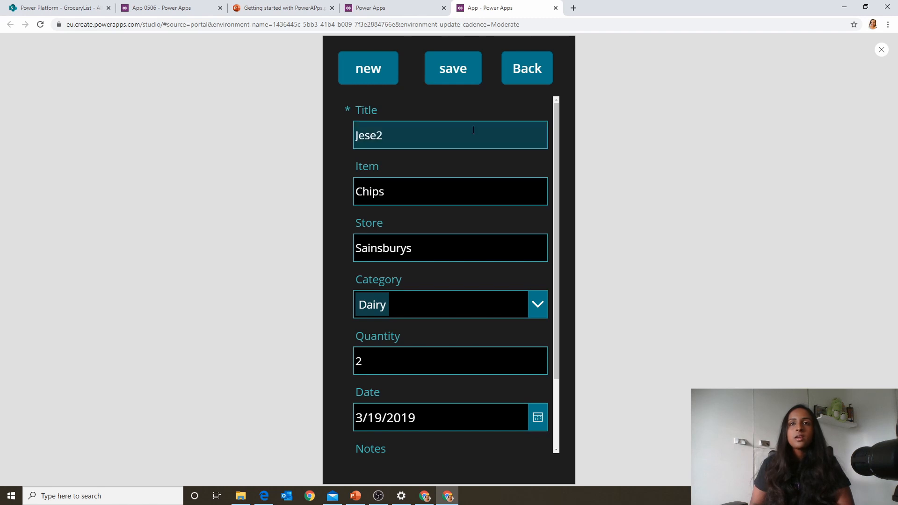
{"action": "left_click", "coordinate": [51, 10]}
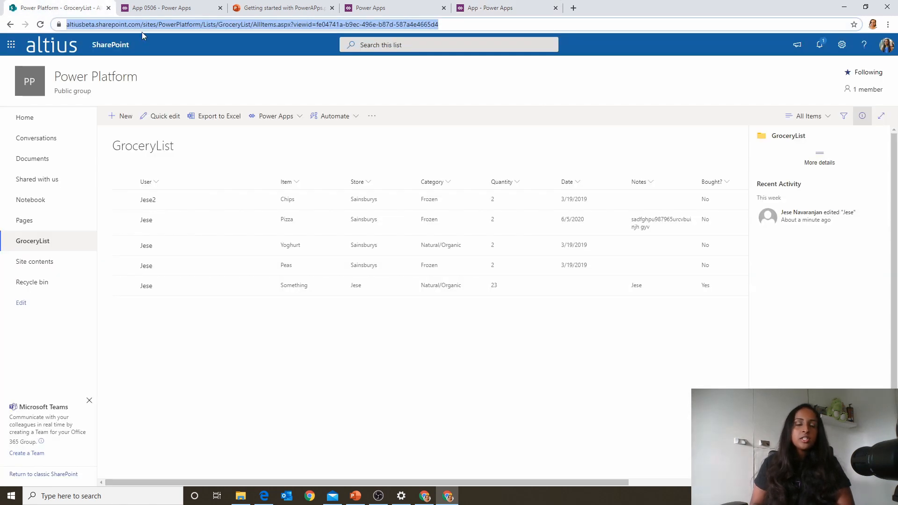
- Reload the SharePoint GroceryList and check the saved category of the Chips item
{"action": "key", "text": "Return"}
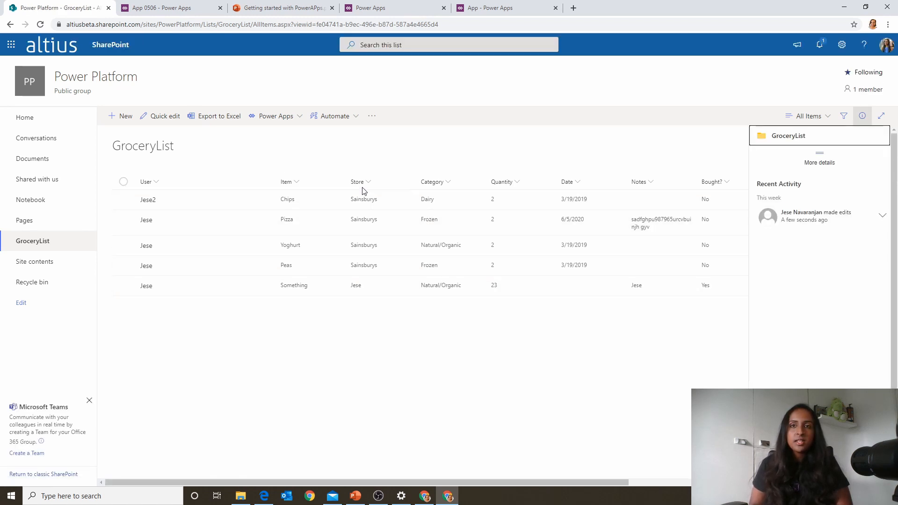
{"action": "left_click", "coordinate": [426, 197]}
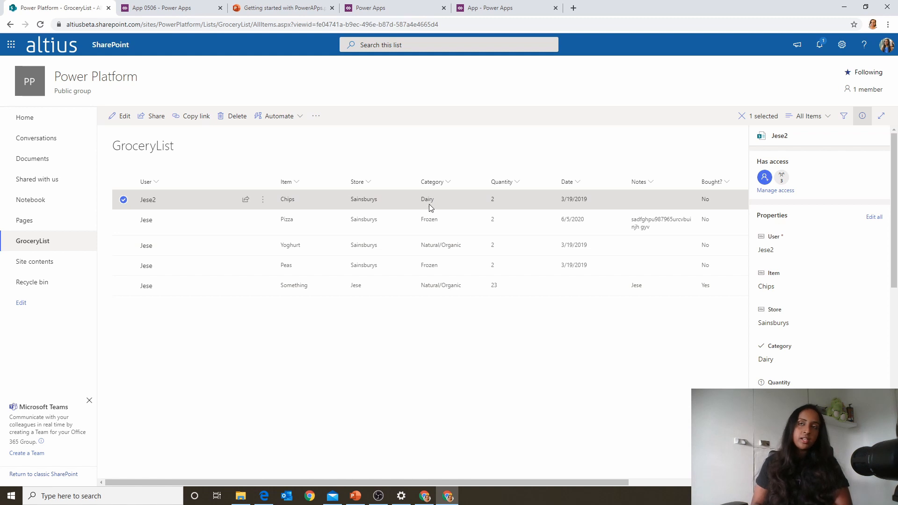
- Back in the Power Apps preview, start a new item and fill in Title, Item and Store with Test
{"action": "left_click", "coordinate": [515, 8]}
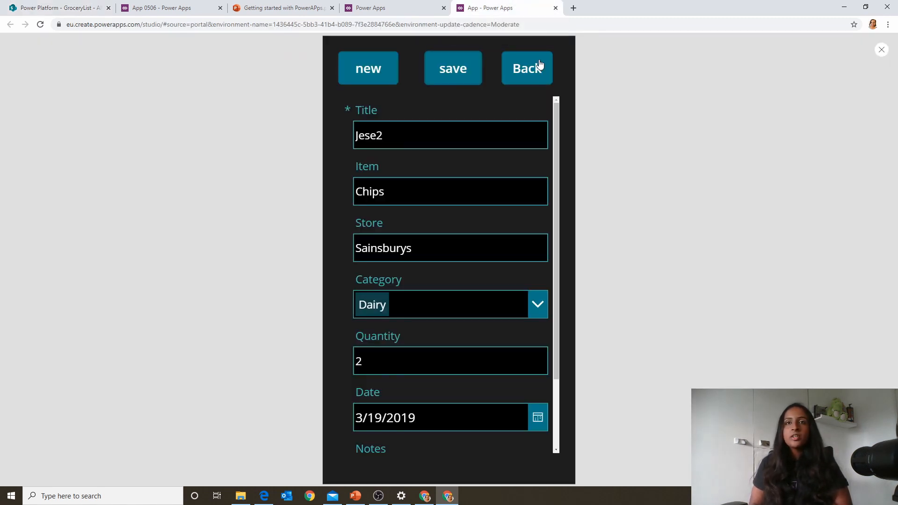
{"action": "left_click", "coordinate": [372, 75]}
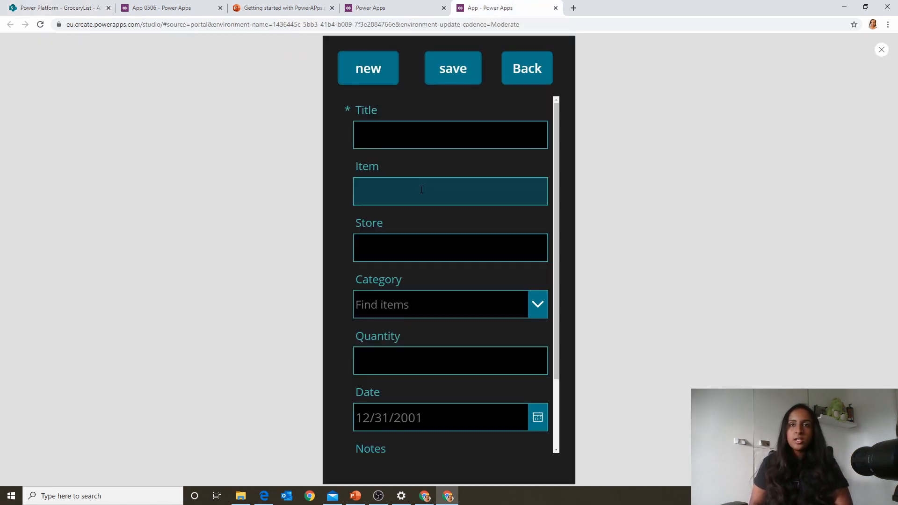
{"action": "left_click", "coordinate": [430, 142]}
{"action": "type", "text": "Test"}
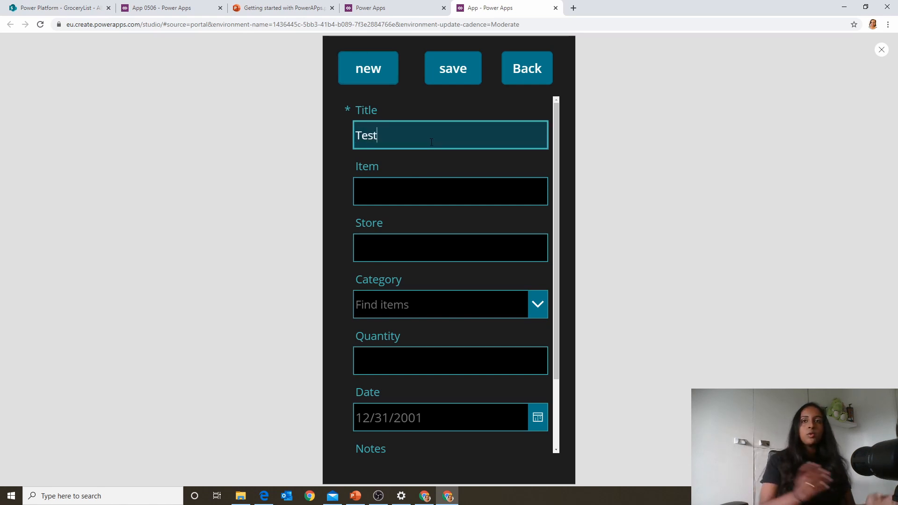
{"action": "key", "text": "ctrl+a"}
{"action": "key", "text": "ctrl+c"}
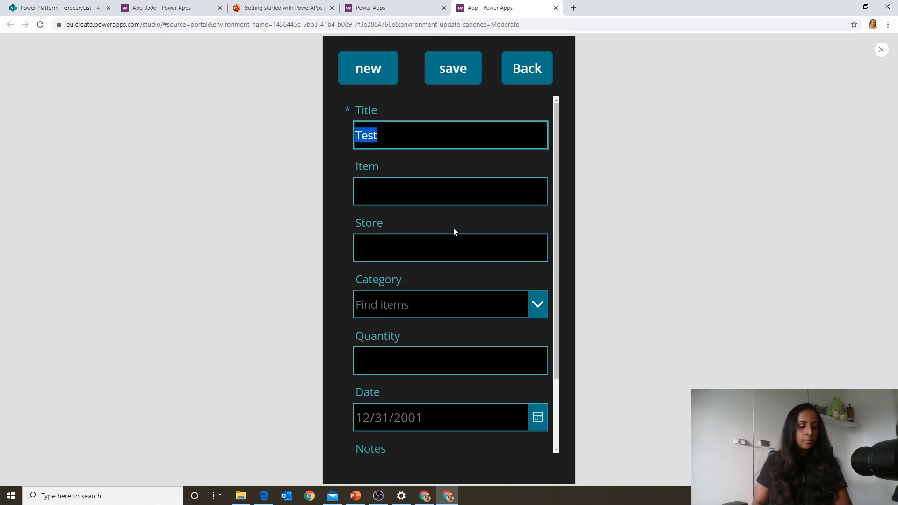
{"action": "left_click", "coordinate": [446, 200]}
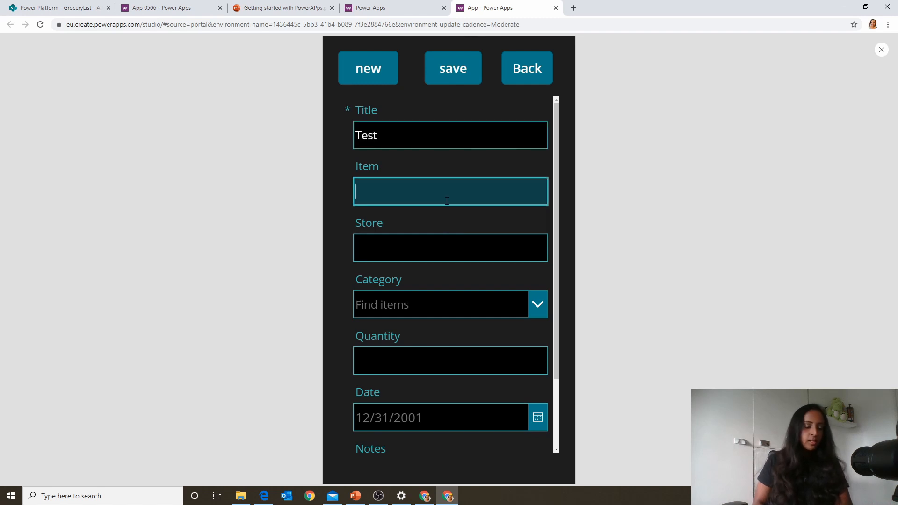
{"action": "key", "text": "ctrl+v"}
{"action": "left_click", "coordinate": [464, 253]}
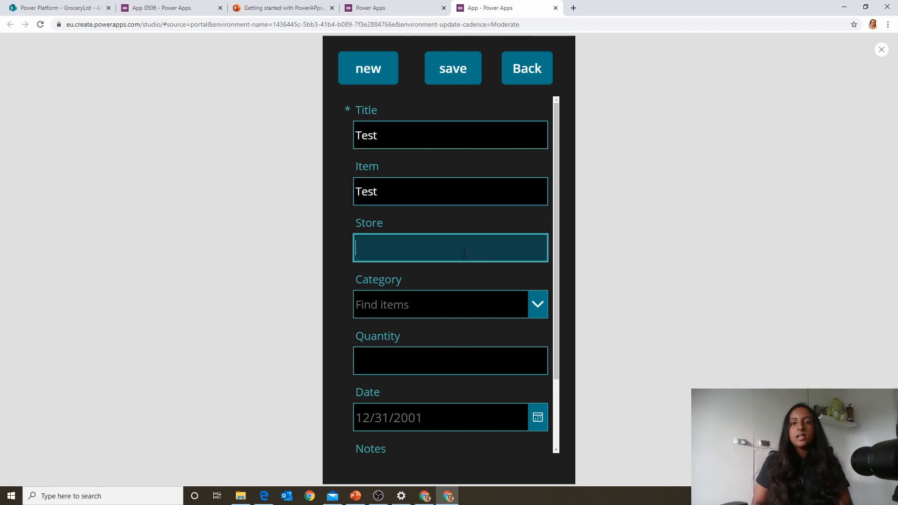
{"action": "key", "text": "ctrl+v"}
- Set the new item's category to Meat/Seafood Produce, quantity to 4 and date to 6/5/2020
{"action": "left_click", "coordinate": [465, 303]}
{"action": "left_click", "coordinate": [429, 333]}
{"action": "scroll", "coordinate": [442, 287], "scroll_direction": "down", "scroll_amount": 2}
{"action": "left_click", "coordinate": [442, 272]}
{"action": "type", "text": "4"}
{"action": "left_click", "coordinate": [536, 338]}
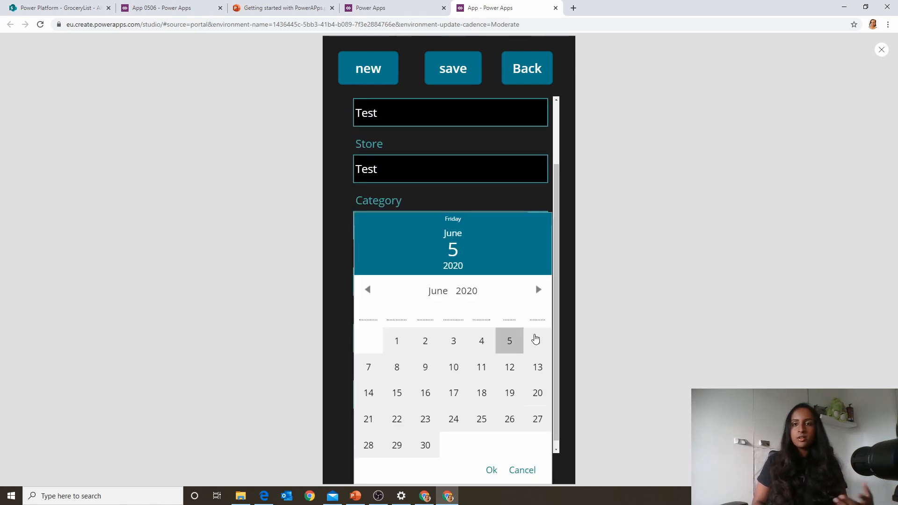
{"action": "left_click", "coordinate": [508, 340]}
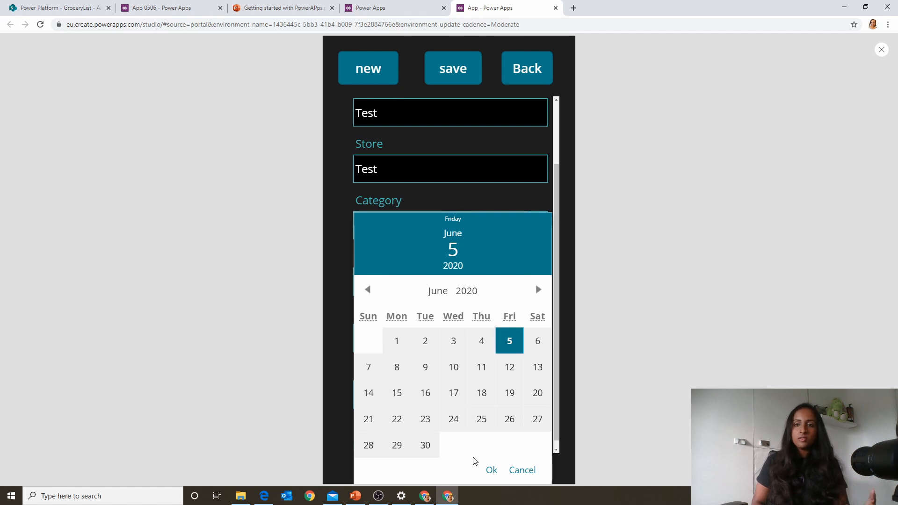
{"action": "left_click", "coordinate": [489, 467]}
- Enter Test as the new item's notes, turn Bought? off, and save the item
{"action": "left_click", "coordinate": [447, 400]}
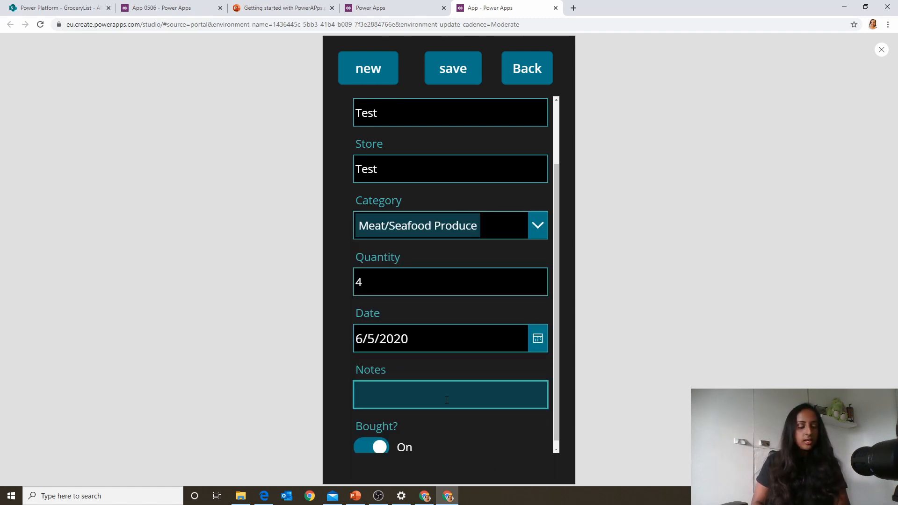
{"action": "type", "text": "Test"}
{"action": "scroll", "coordinate": [440, 426], "scroll_direction": "down", "scroll_amount": 1}
{"action": "left_click", "coordinate": [373, 442]}
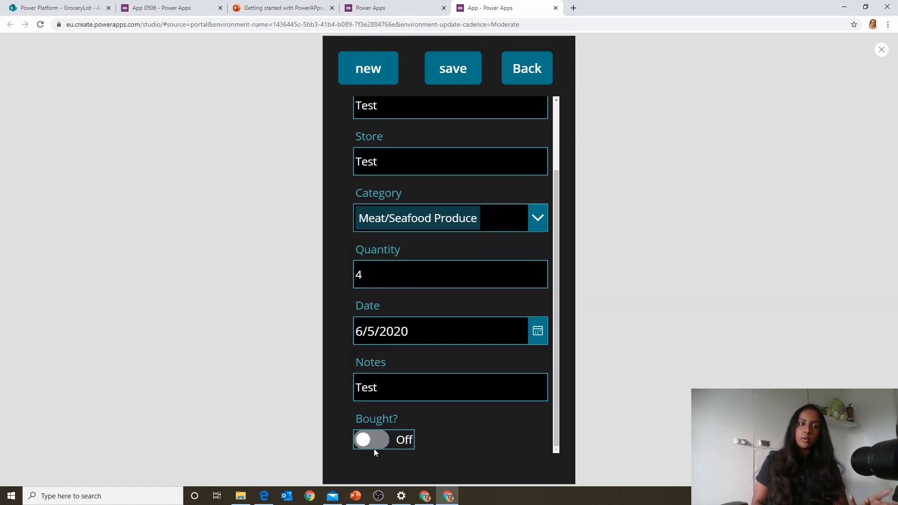
{"action": "left_click", "coordinate": [447, 71]}
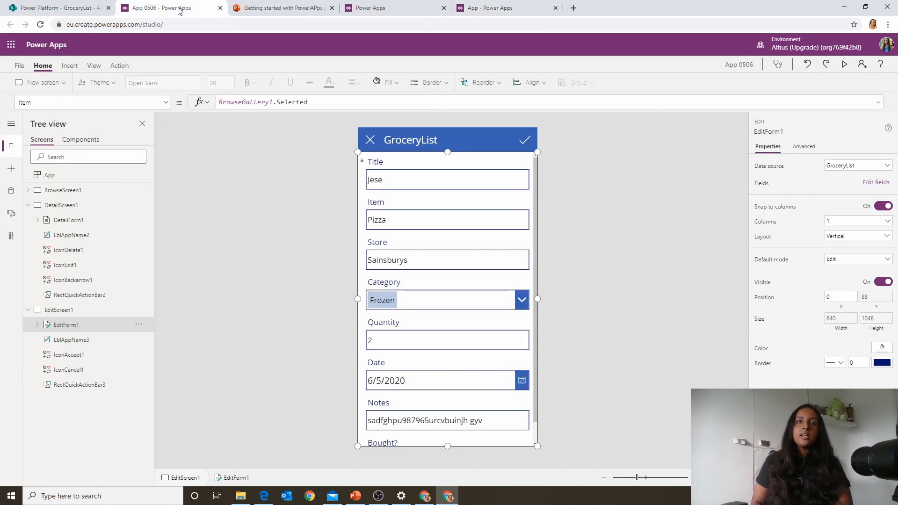
- Switch to the SharePoint GroceryList and reload it to check for the newly saved Test item
{"action": "left_click", "coordinate": [187, 8]}
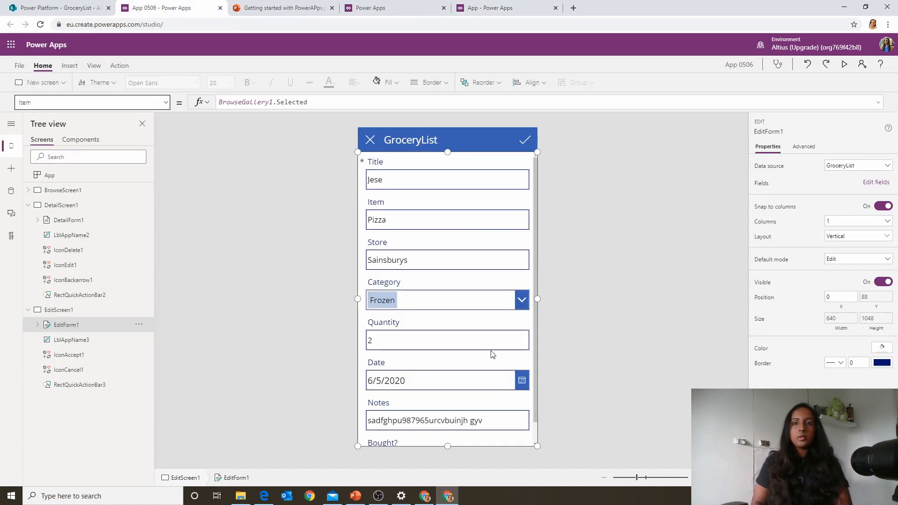
{"action": "left_click", "coordinate": [76, 5]}
{"action": "left_click", "coordinate": [96, 25]}
{"action": "key", "text": "Return"}
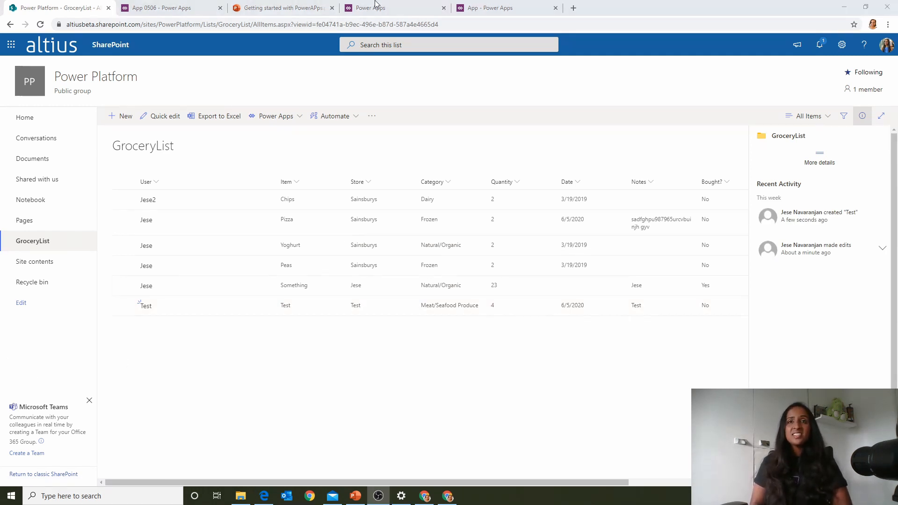
- Return to the Power Apps preview, close it, dismiss the tip, and open Screen1 in the editor
{"action": "left_click", "coordinate": [370, 8]}
{"action": "left_click", "coordinate": [542, 6]}
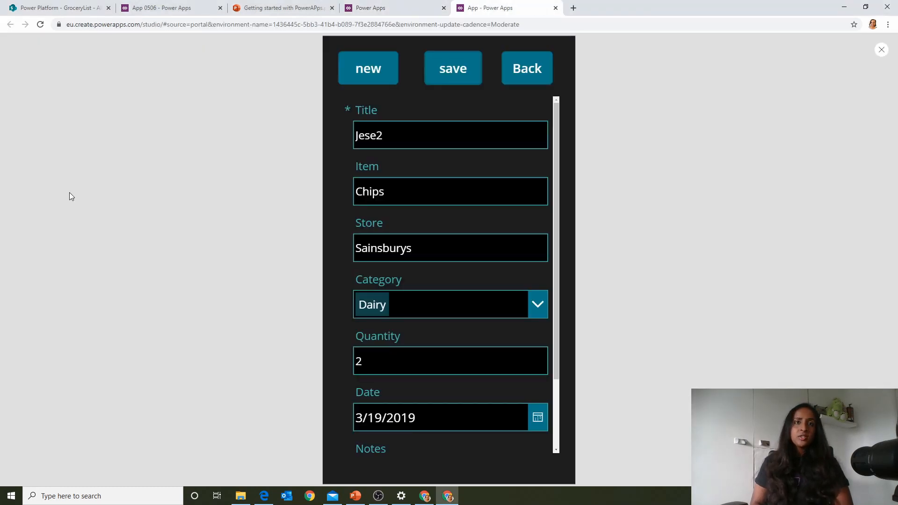
{"action": "key", "text": "Escape"}
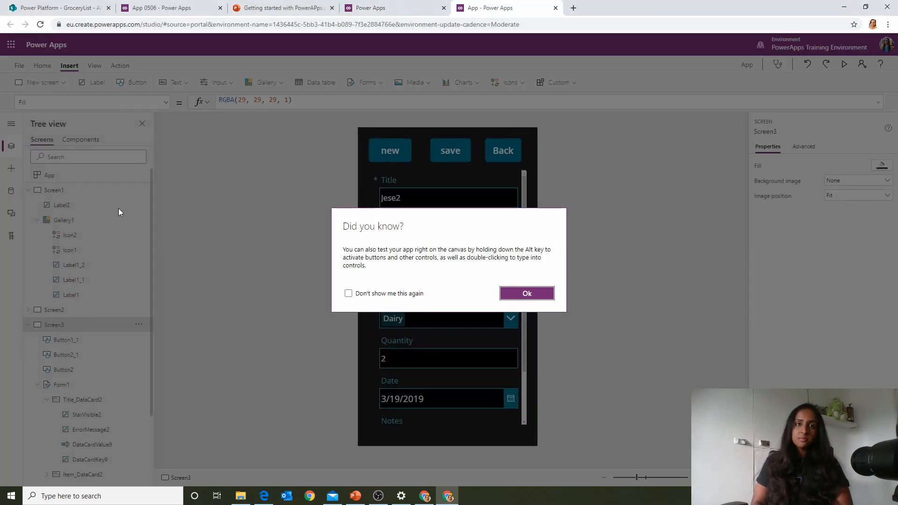
{"action": "left_click", "coordinate": [501, 292]}
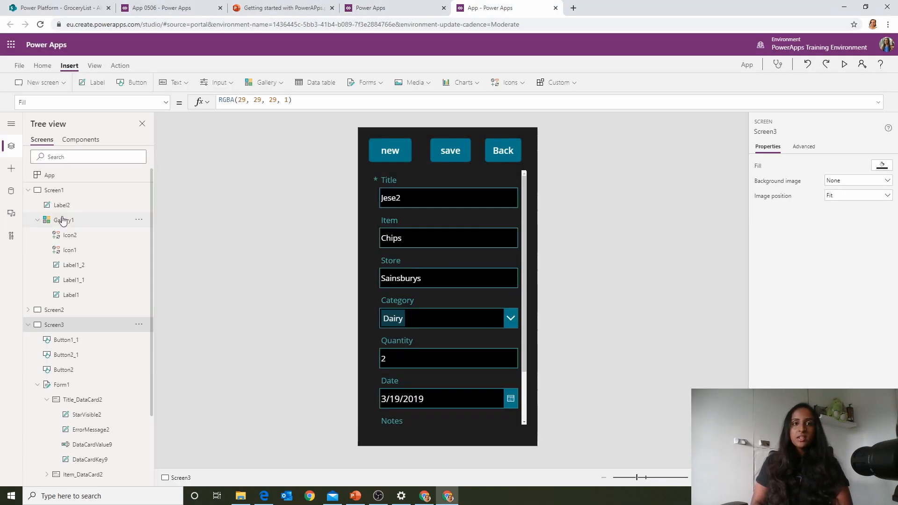
{"action": "left_click", "coordinate": [72, 191]}
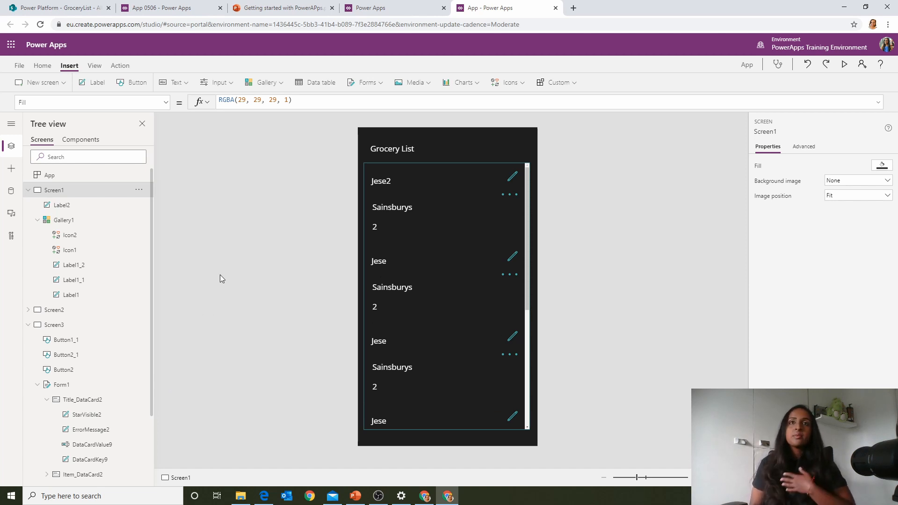
- Switch to the Getting started with PowerApps presentation and start the slide show from slide 5, My Top 5 Functions/Tips
{"action": "left_click", "coordinate": [284, 8]}
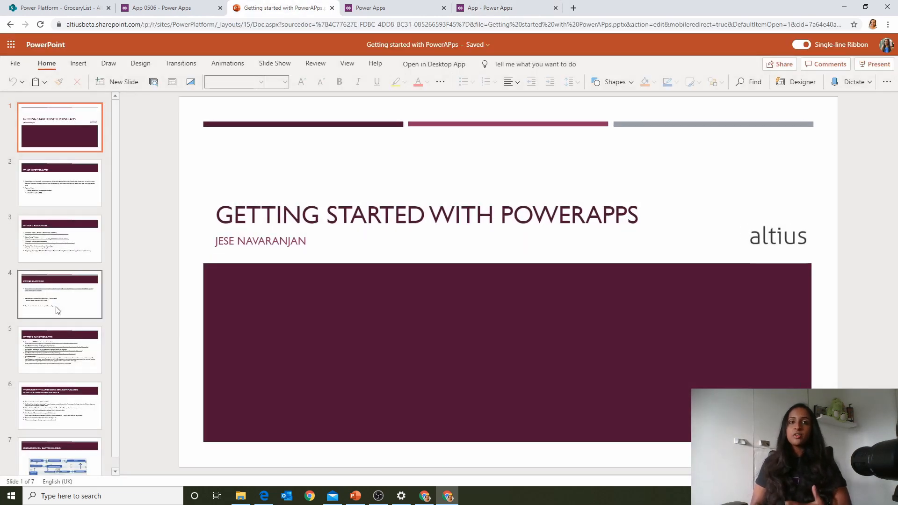
{"action": "left_click", "coordinate": [79, 373]}
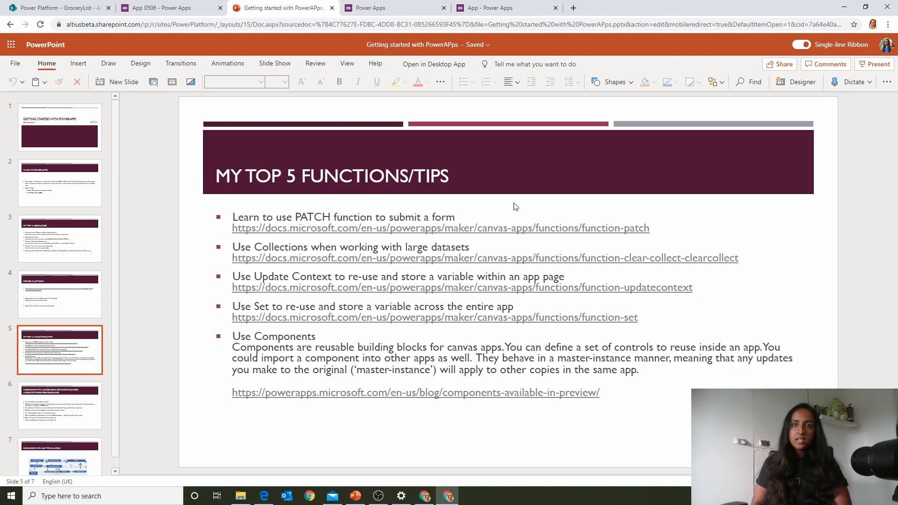
{"action": "left_click", "coordinate": [793, 481]}
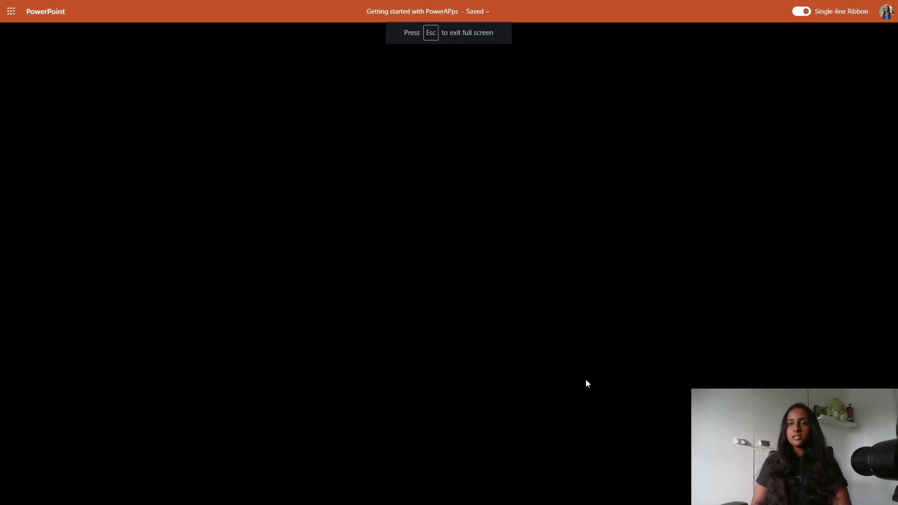